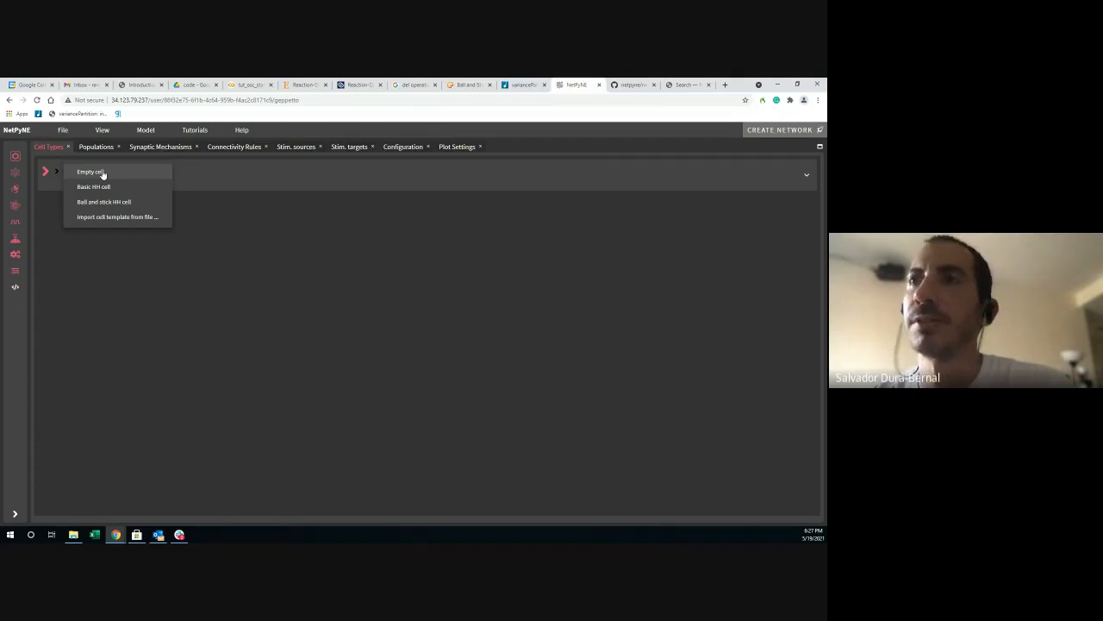
pyautogui.click(76, 201)
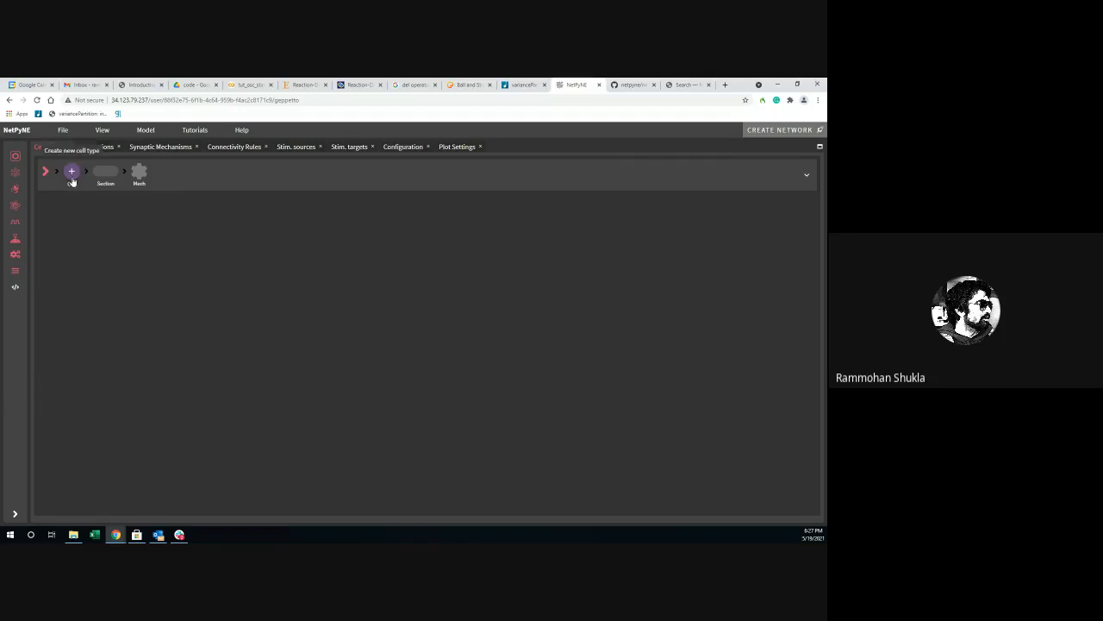
pyautogui.click(72, 172)
pyautogui.click(172, 314)
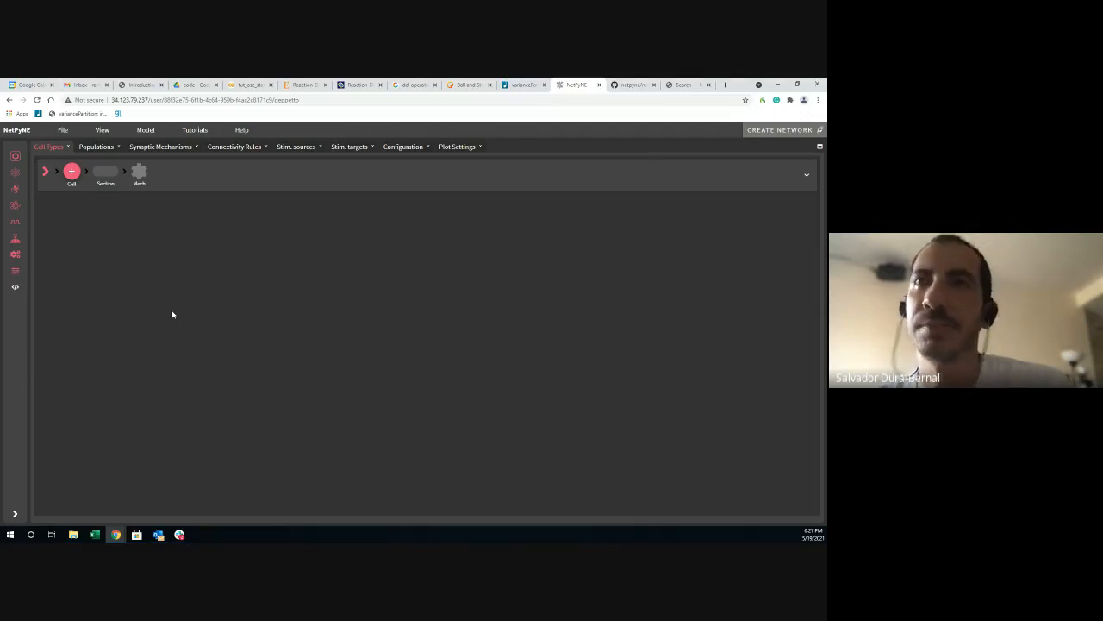
# Step: Create an empty cell type and add a new section to it
pyautogui.click(74, 172)
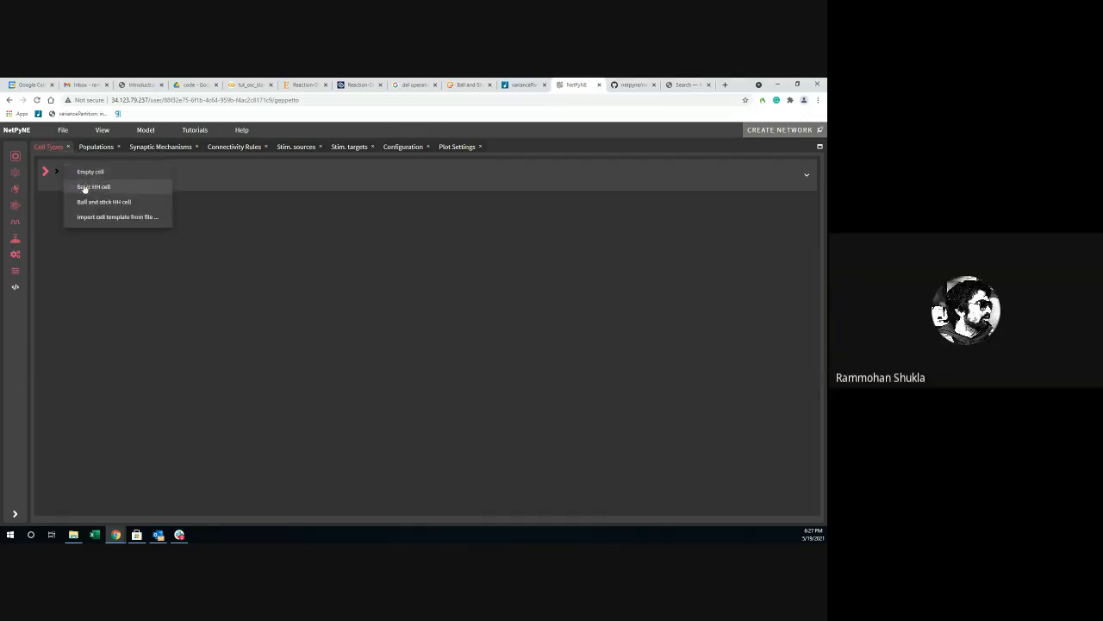
pyautogui.click(87, 172)
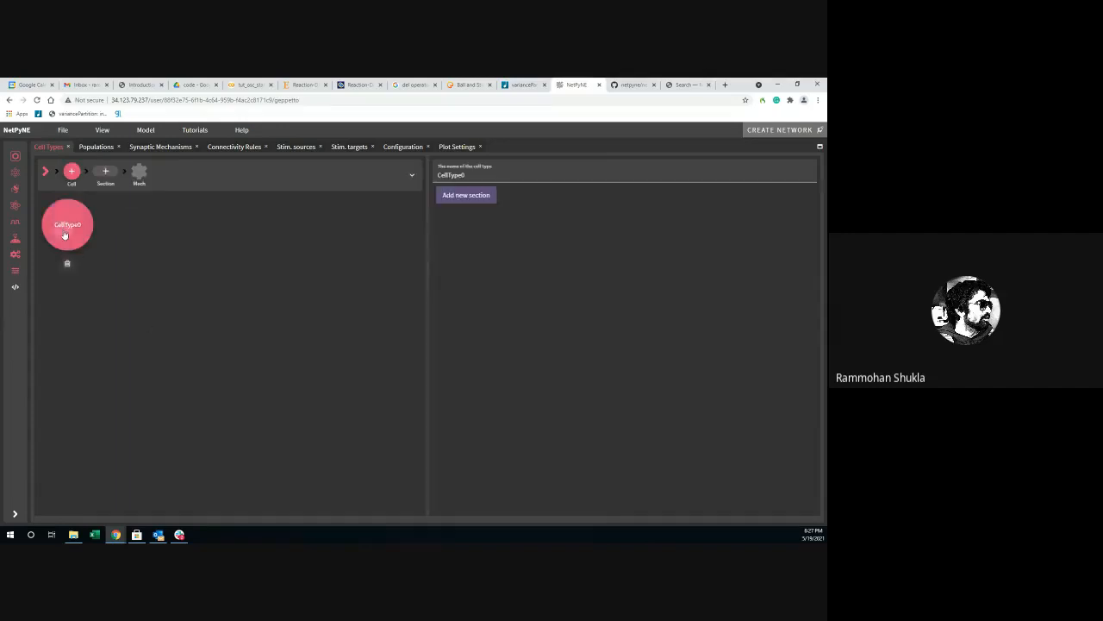
pyautogui.click(476, 196)
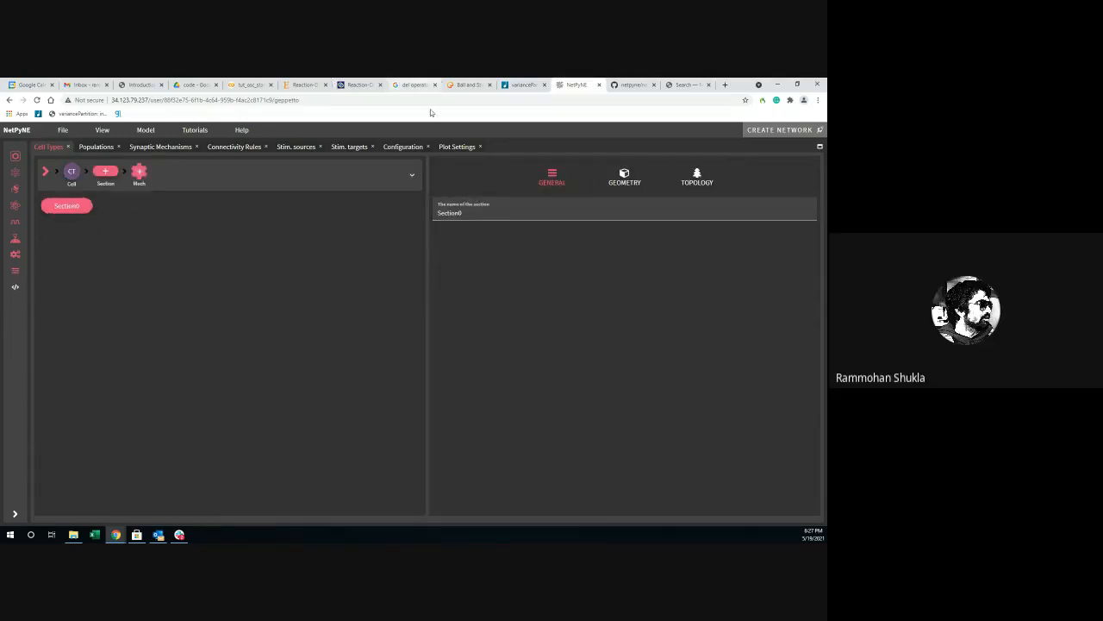
# Step: Rename the new section of the cell type as PYR
pyautogui.click(537, 186)
pyautogui.click(503, 200)
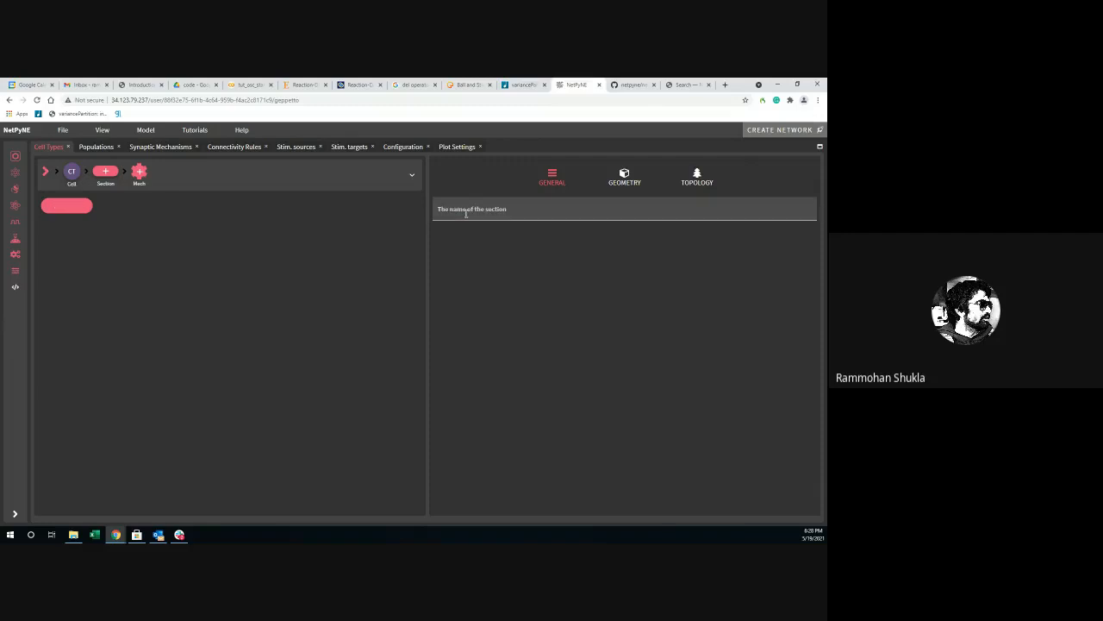
pyautogui.click(466, 213)
pyautogui.write('PY')
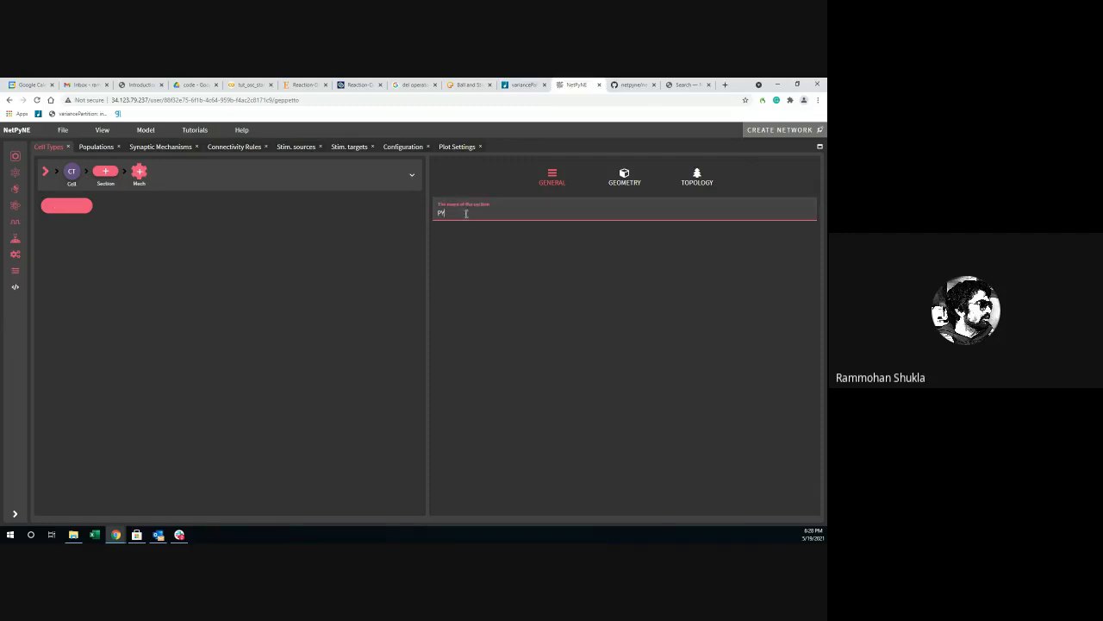
pyautogui.write('R')
pyautogui.click(531, 341)
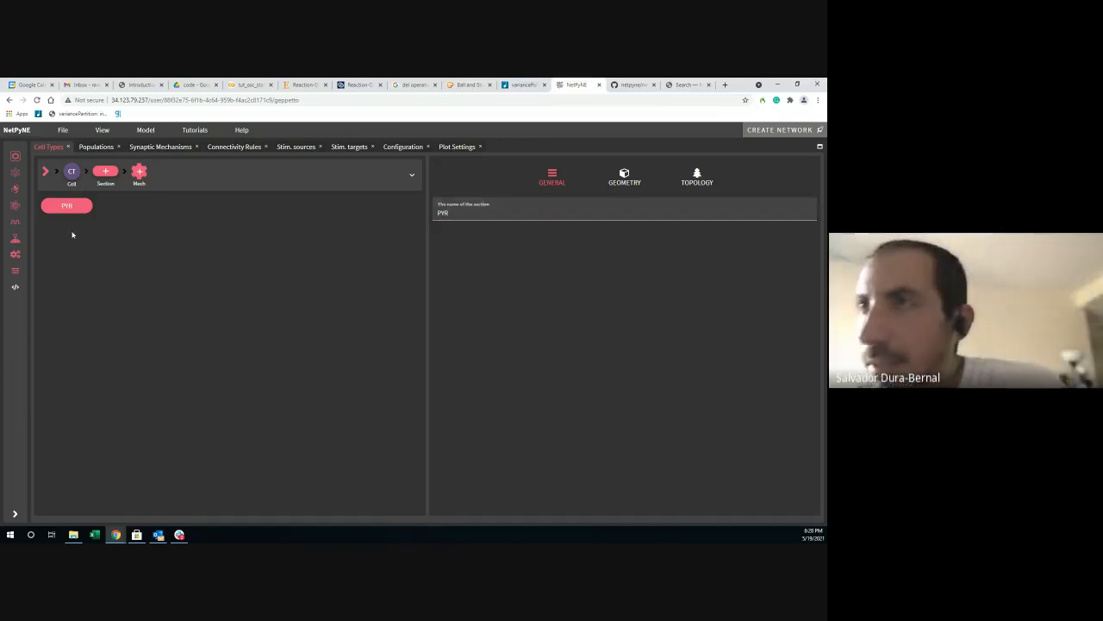
# Step: Go back to the cell level and rename the cell type as PYR
pyautogui.click(71, 176)
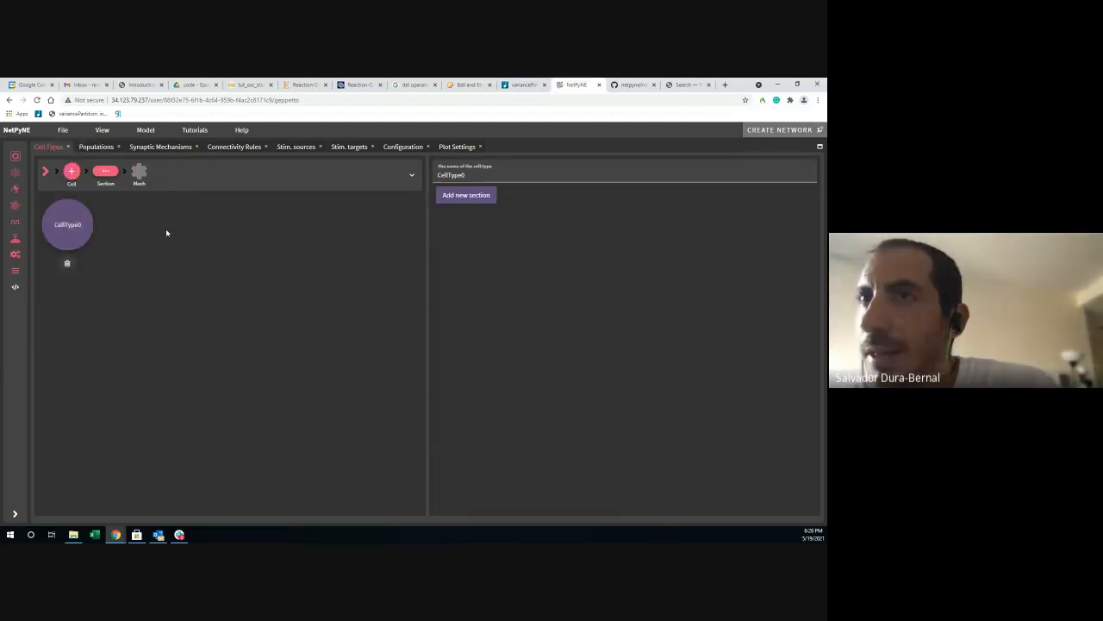
pyautogui.click(70, 227)
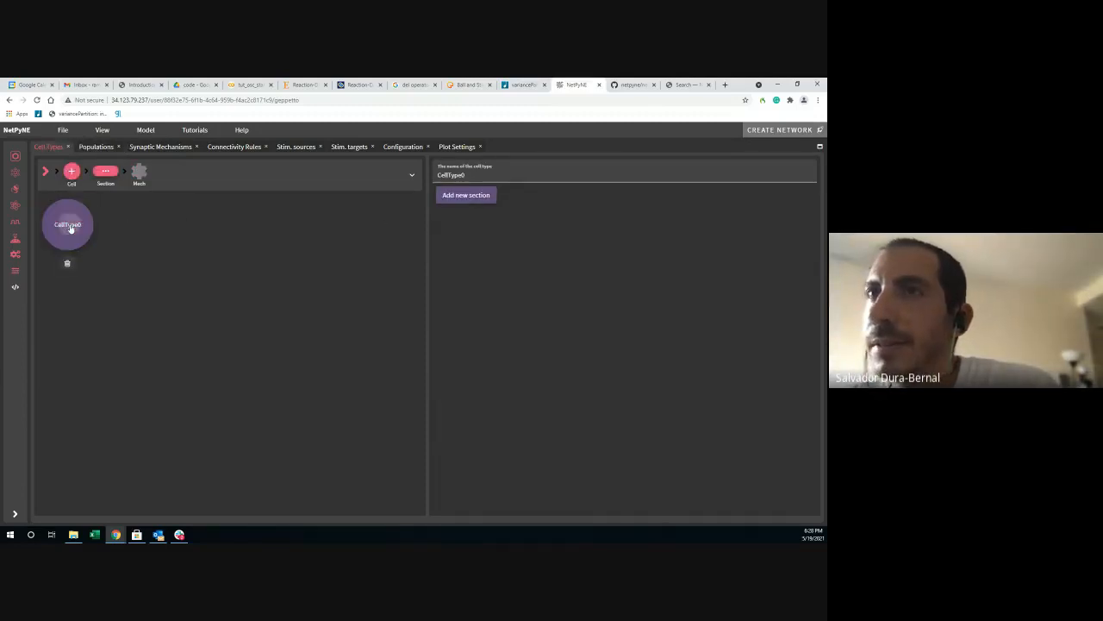
pyautogui.click(470, 175)
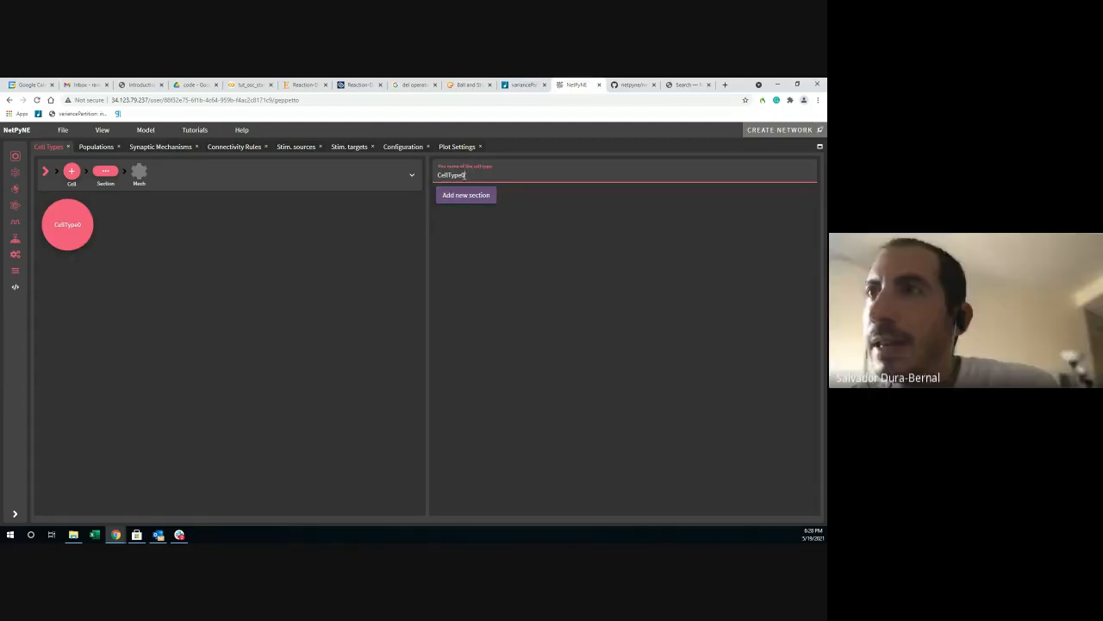
pyautogui.moveTo(470, 175); pyautogui.dragTo(435, 181)
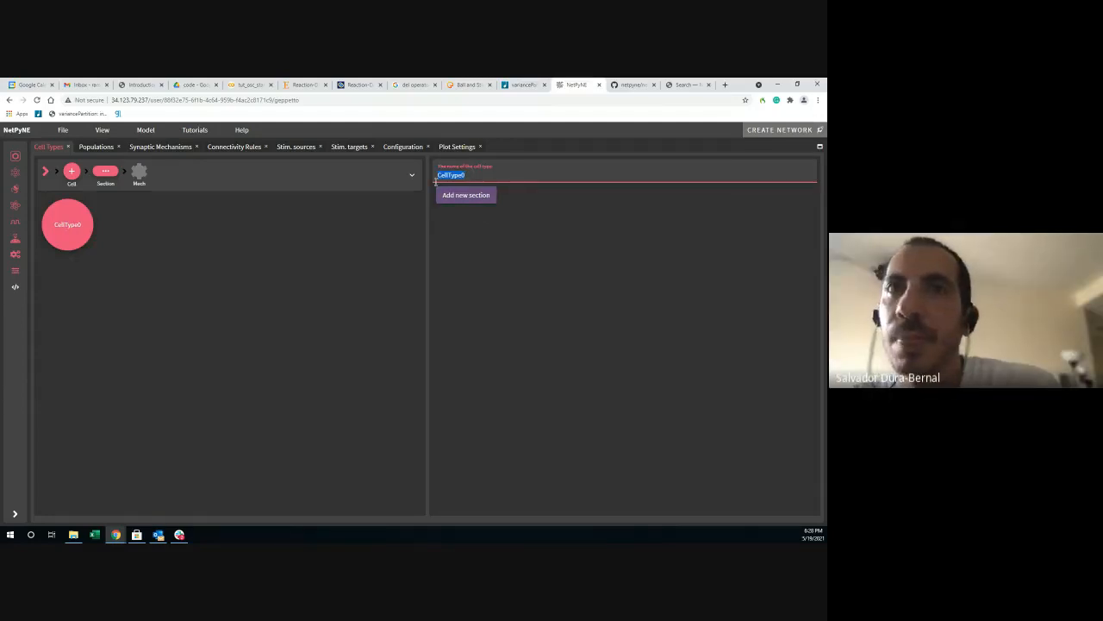
pyautogui.write('PYR')
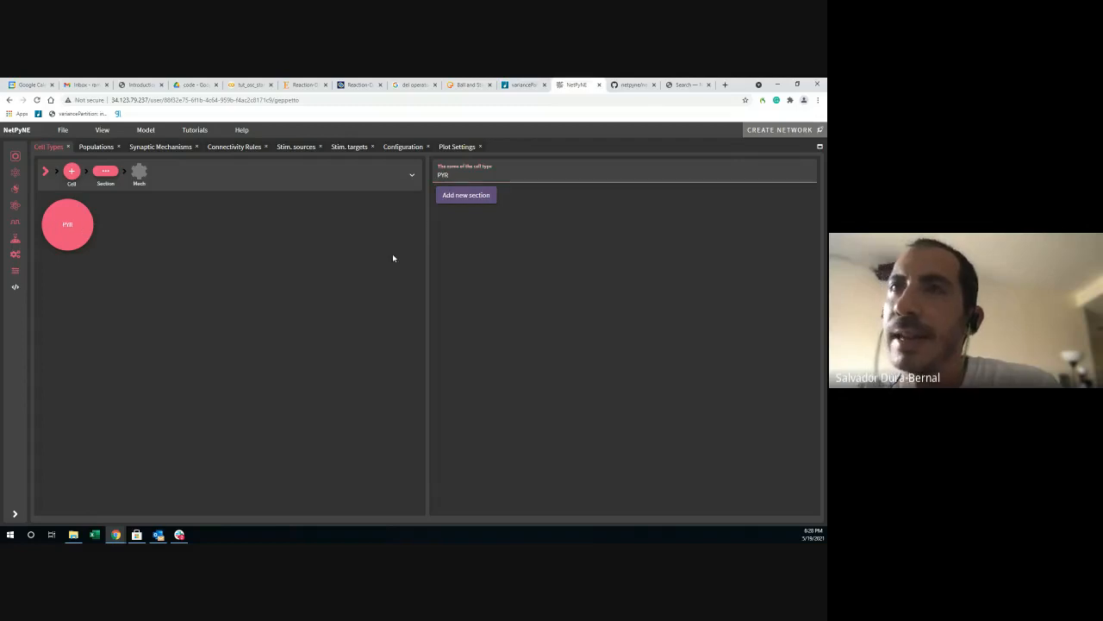
# Step: Add a second section to the PYR cell type, keeping its default name
pyautogui.click(453, 198)
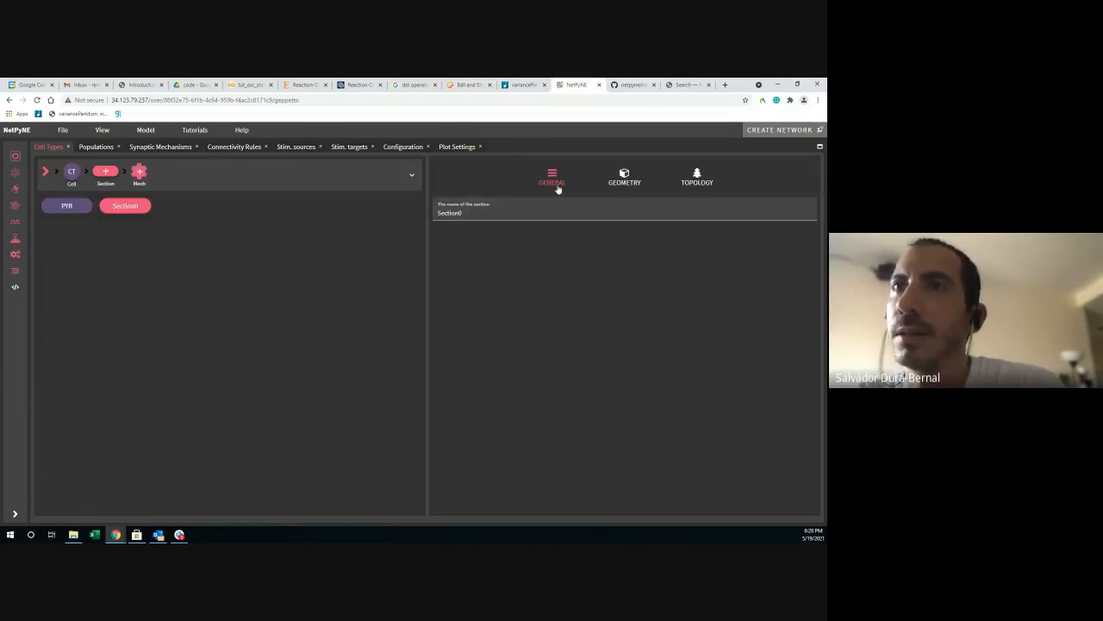
pyautogui.click(470, 211)
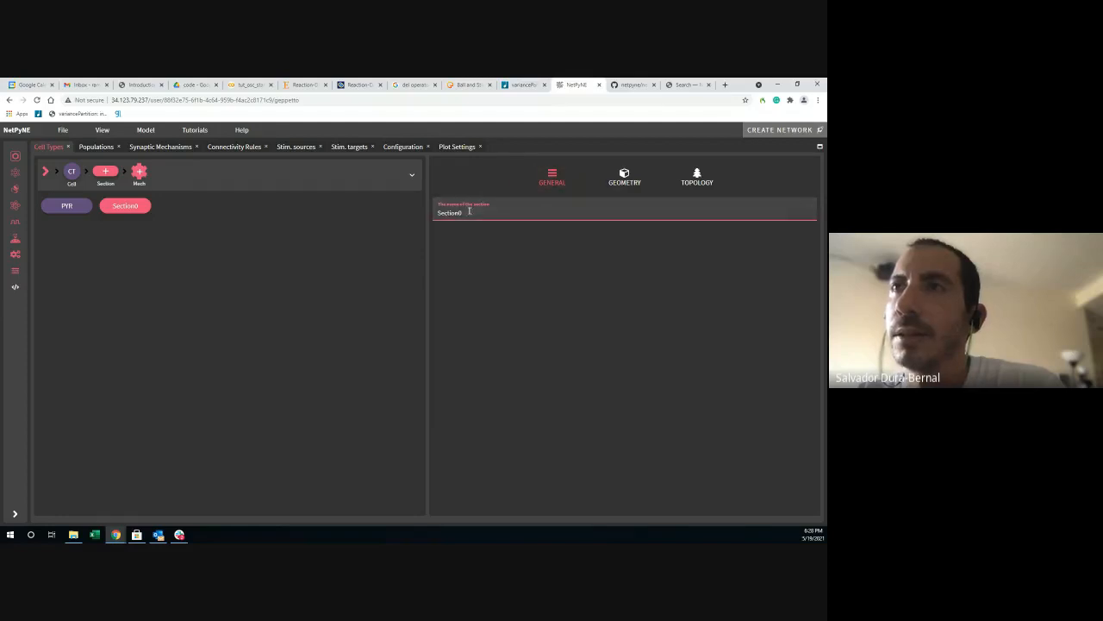
pyautogui.click(128, 211)
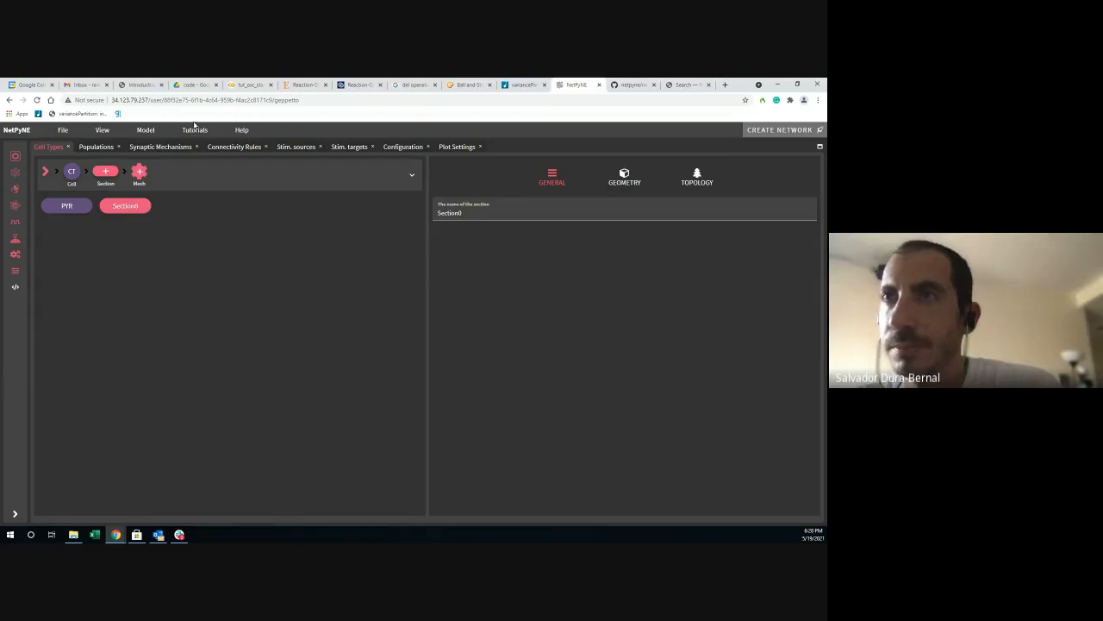
# Step: Move the tut_osc_start.ipynb notebook out of the current browser window, and return to the PYR section in NetPyNE
pyautogui.click(250, 85)
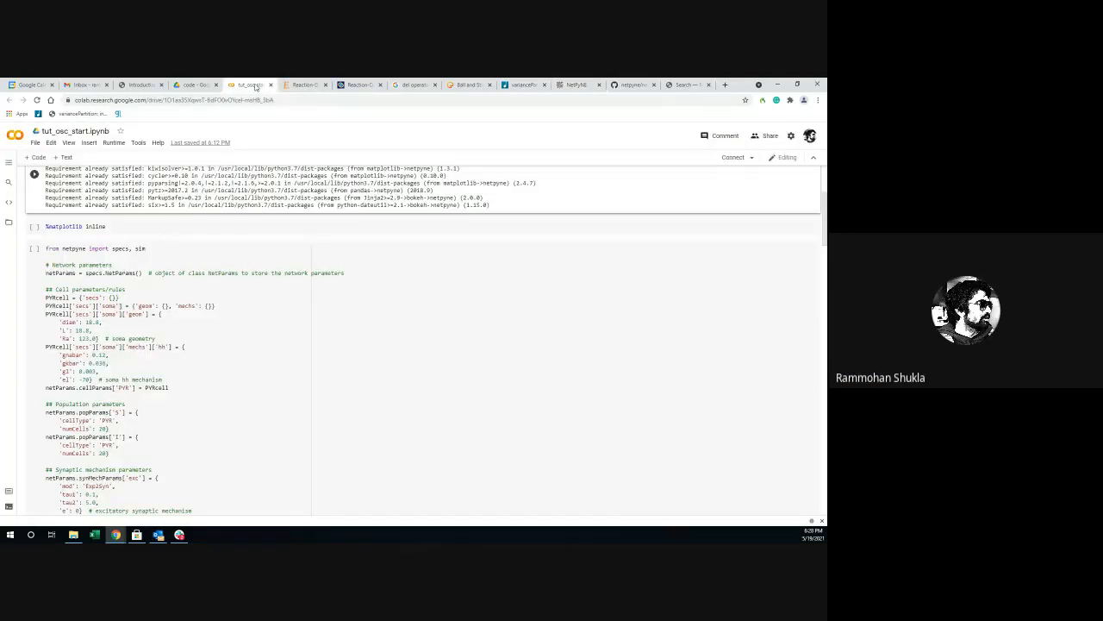
pyautogui.moveTo(255, 87); pyautogui.dragTo(826, 104)
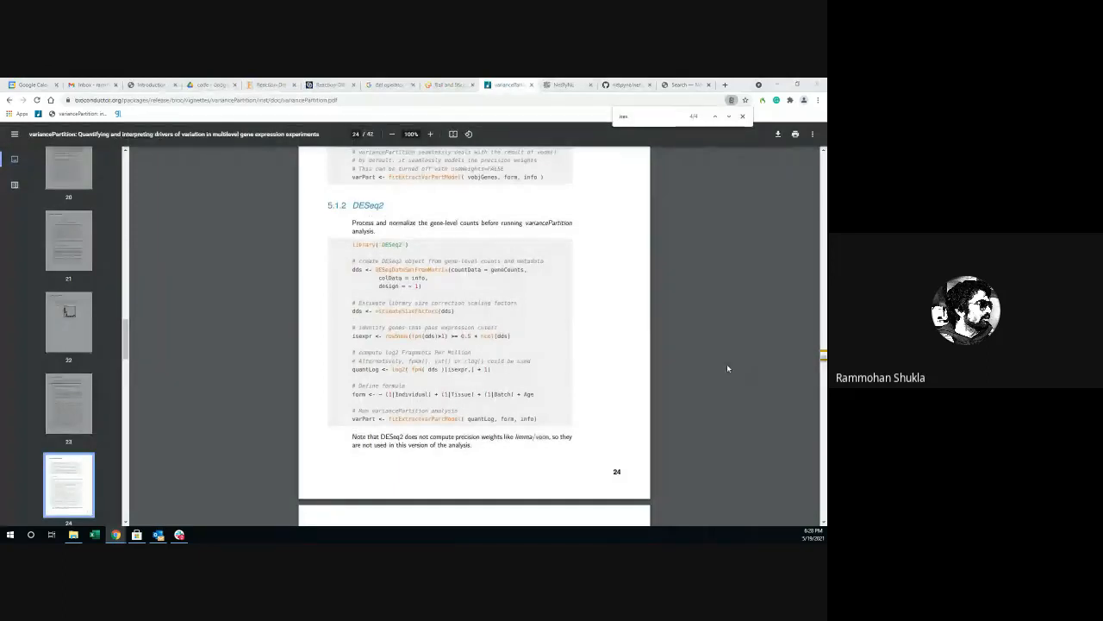
pyautogui.click(569, 84)
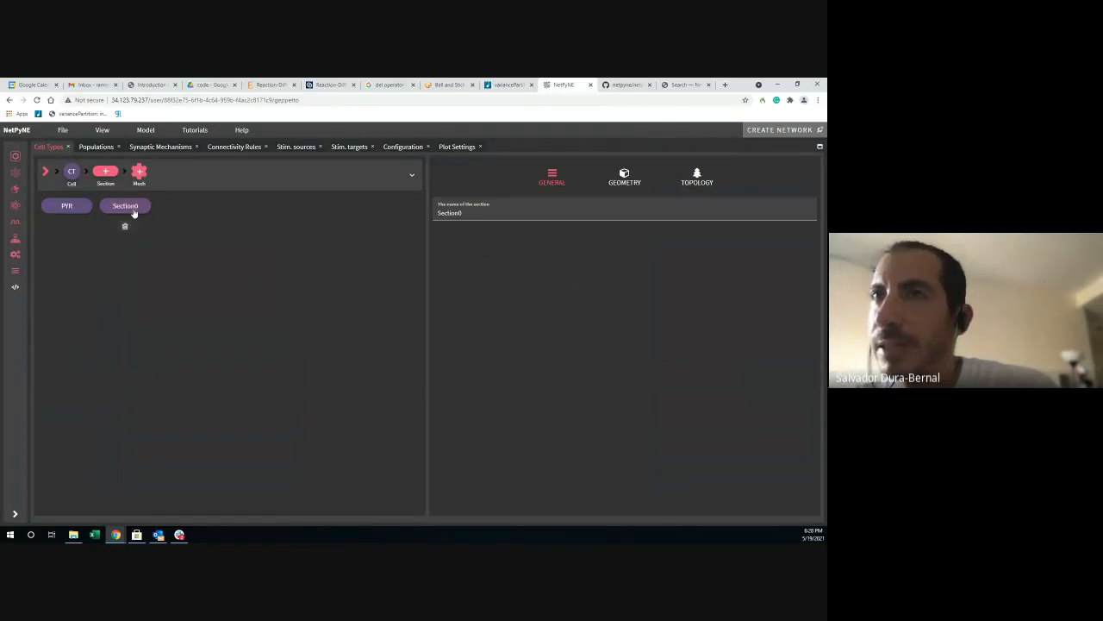
pyautogui.click(60, 211)
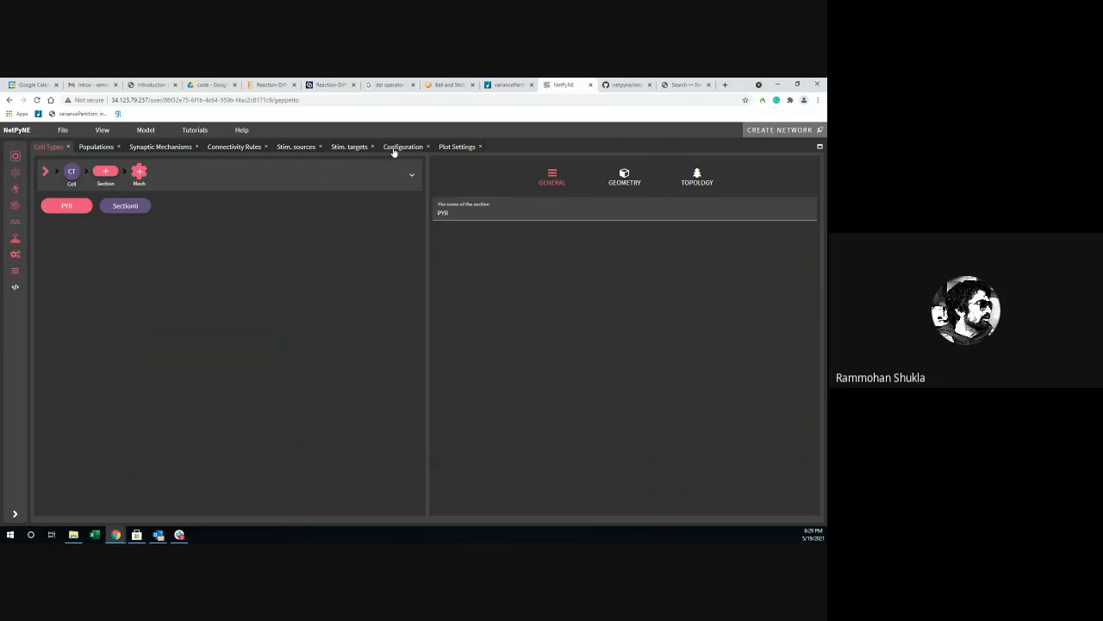
# Step: Add a stimulation source named BKG with a firing rate of 50 Hz
pyautogui.click(293, 147)
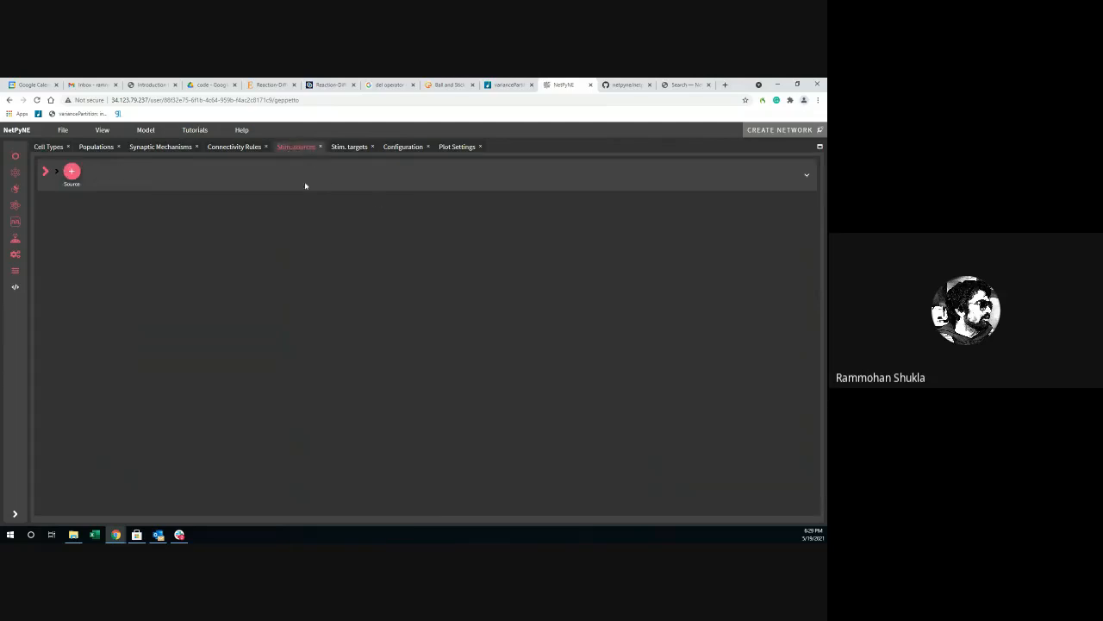
pyautogui.click(72, 177)
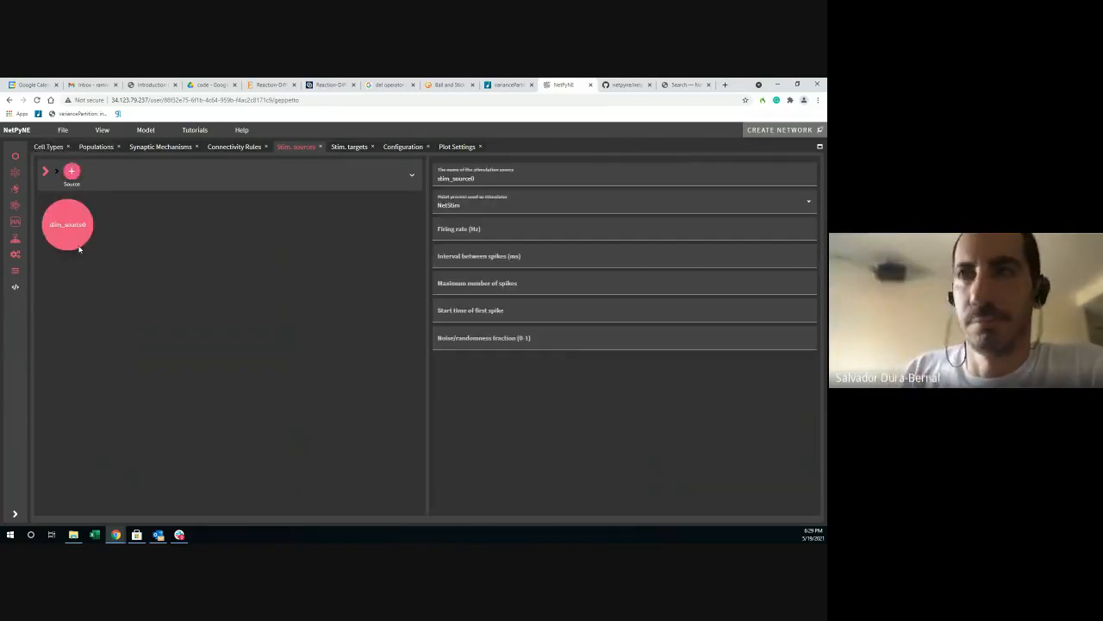
pyautogui.click(500, 231)
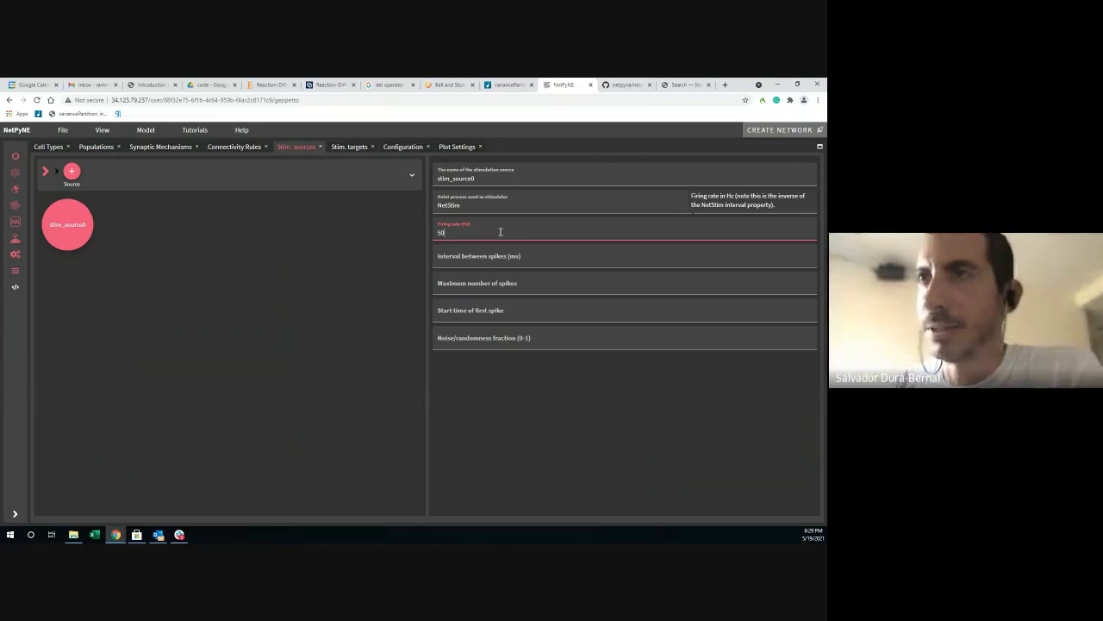
pyautogui.click(482, 178)
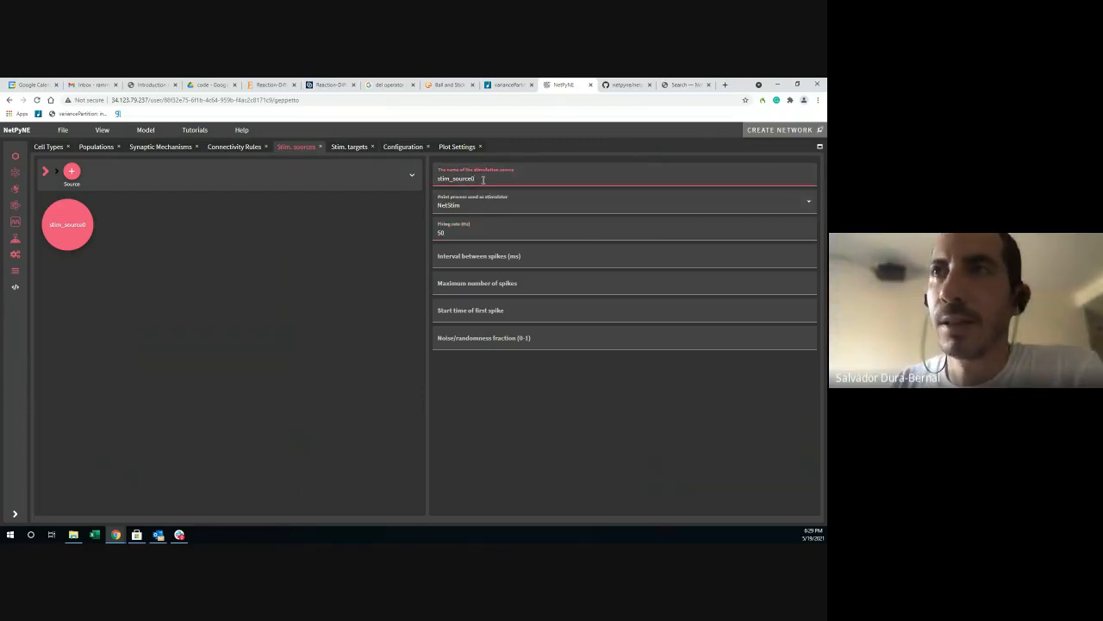
pyautogui.moveTo(483, 178); pyautogui.dragTo(422, 176)
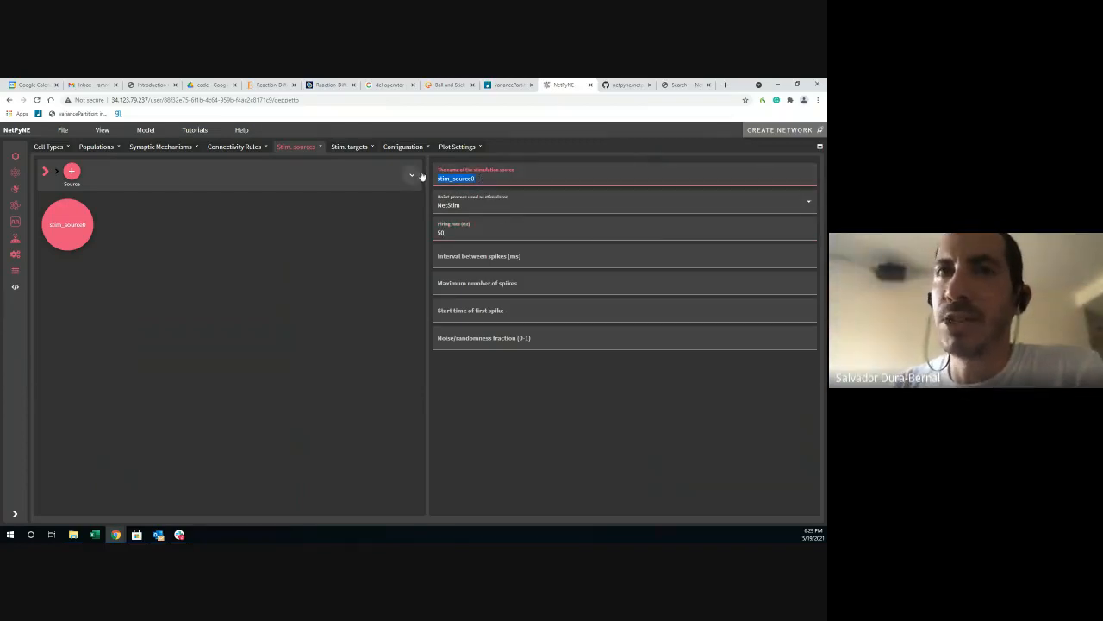
pyautogui.write('BKG')
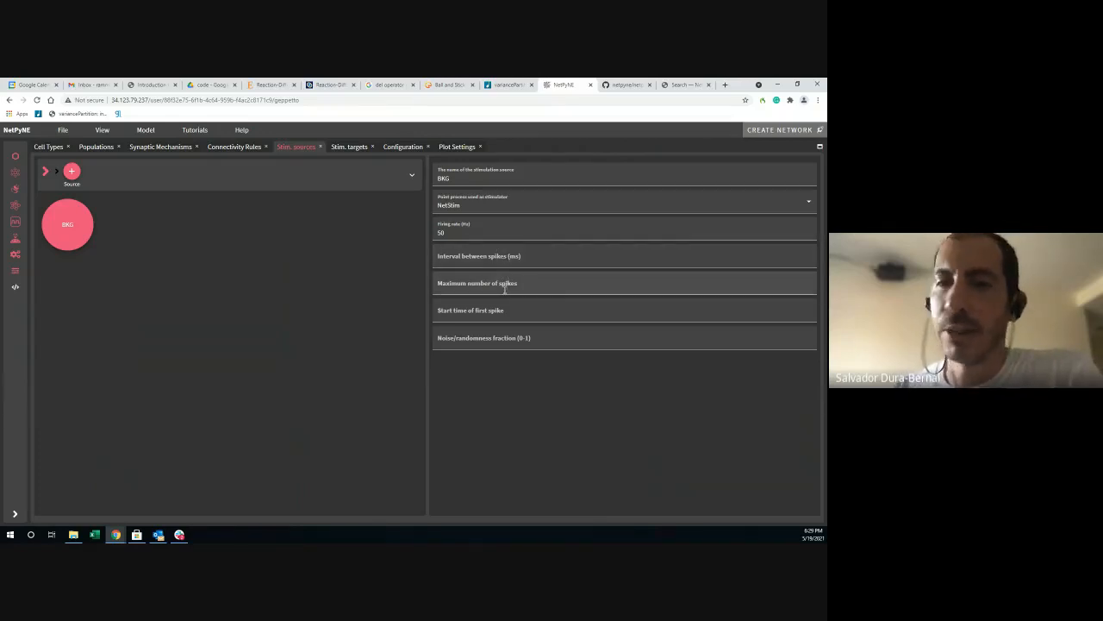
# Step: Set the noise/randomness fraction of the BKG stimulation source to 0.5
pyautogui.moveTo(506, 283)
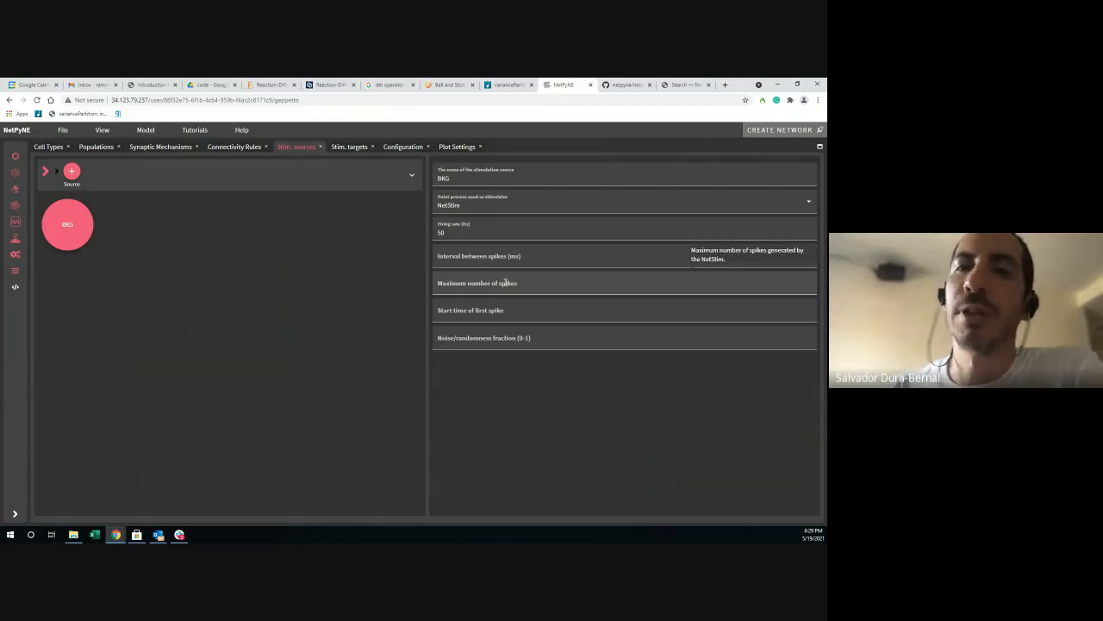
pyautogui.click(505, 342)
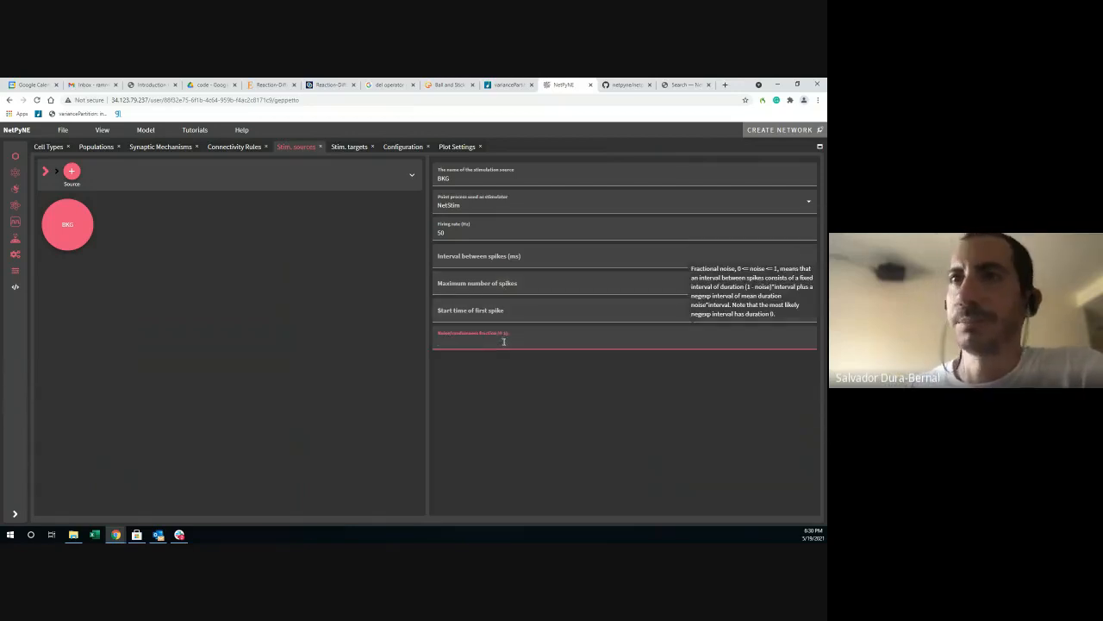
pyautogui.write('0')
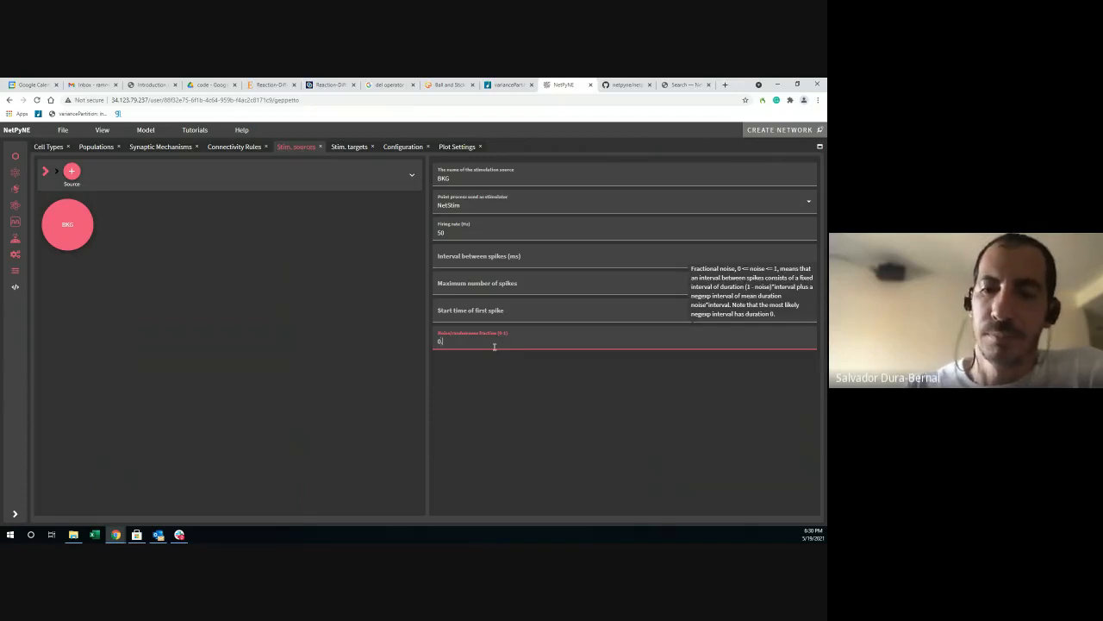
pyautogui.write('.05')
pyautogui.click(504, 401)
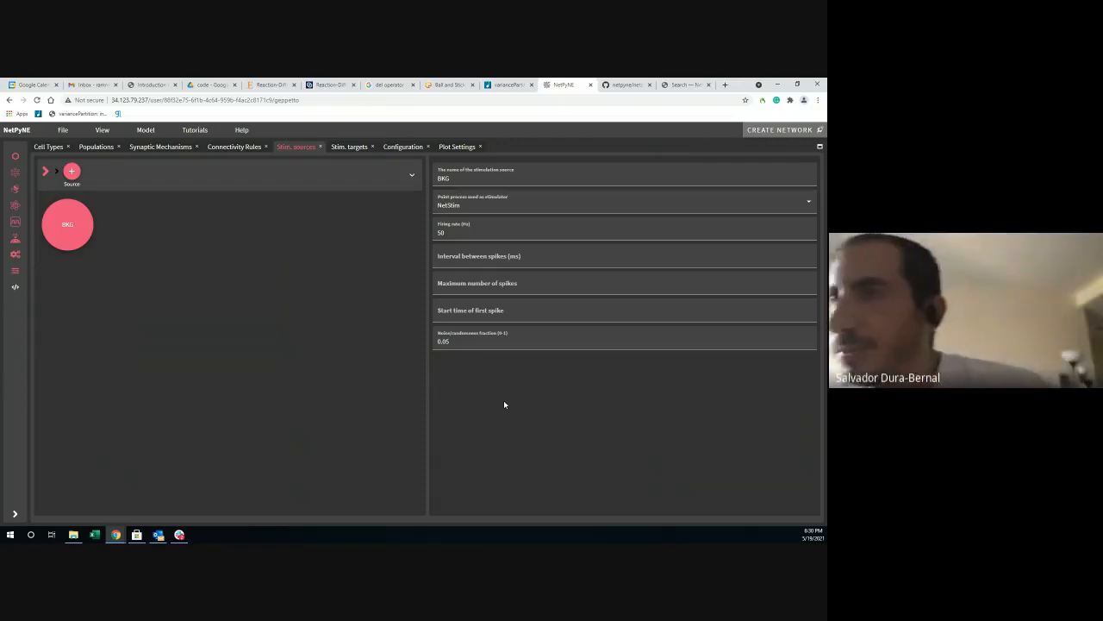
pyautogui.click(456, 340)
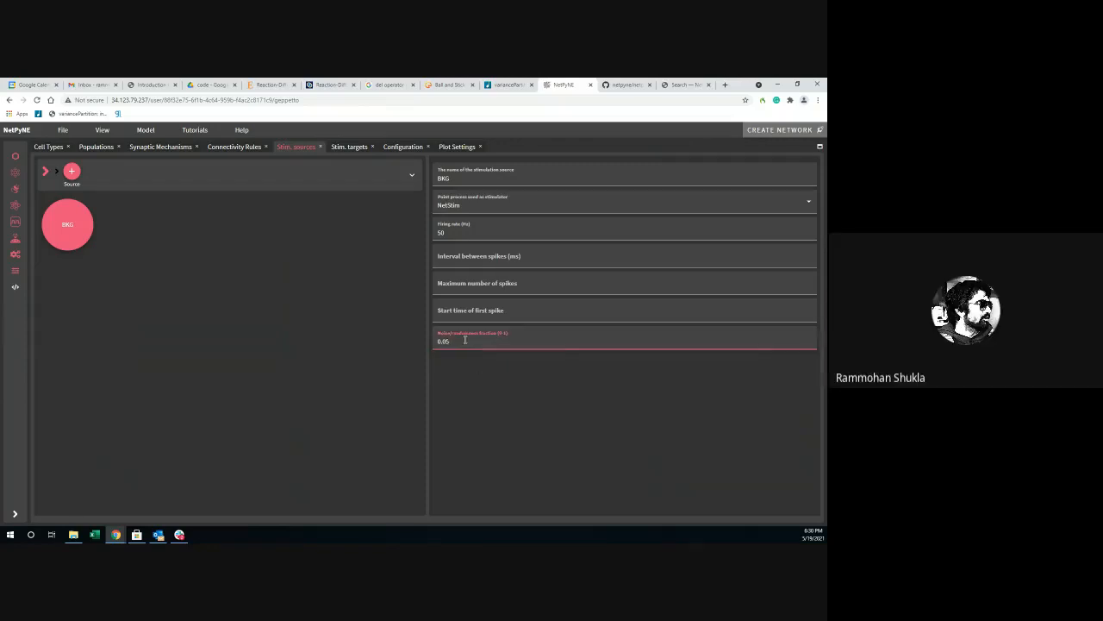
pyautogui.click(580, 415)
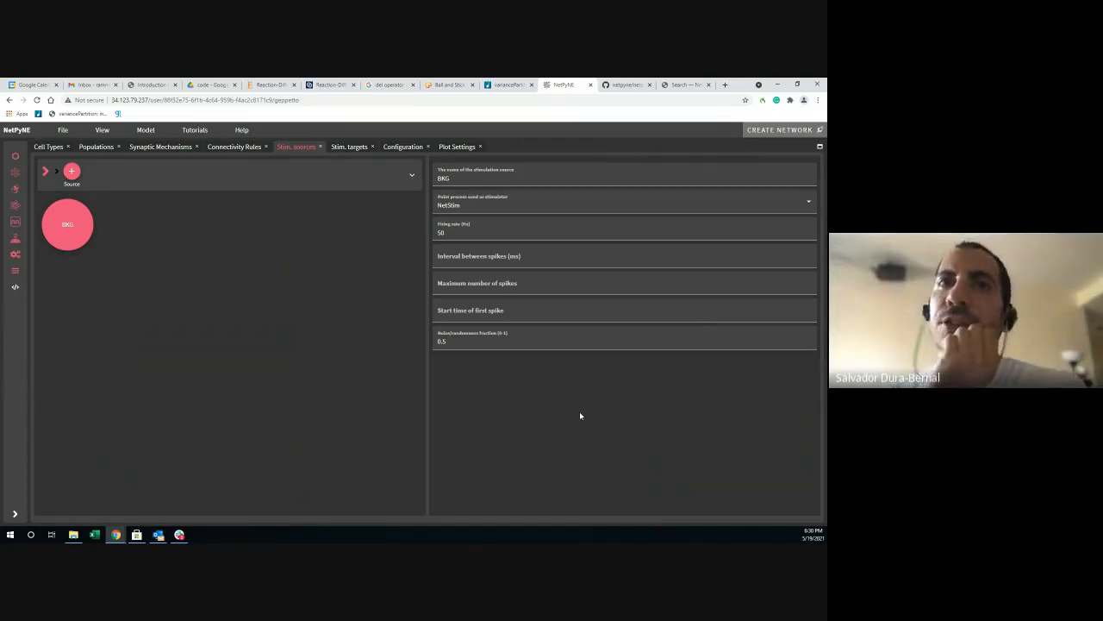
# Step: Add a stimulation target and choose BKG as its stimulation source
pyautogui.click(349, 147)
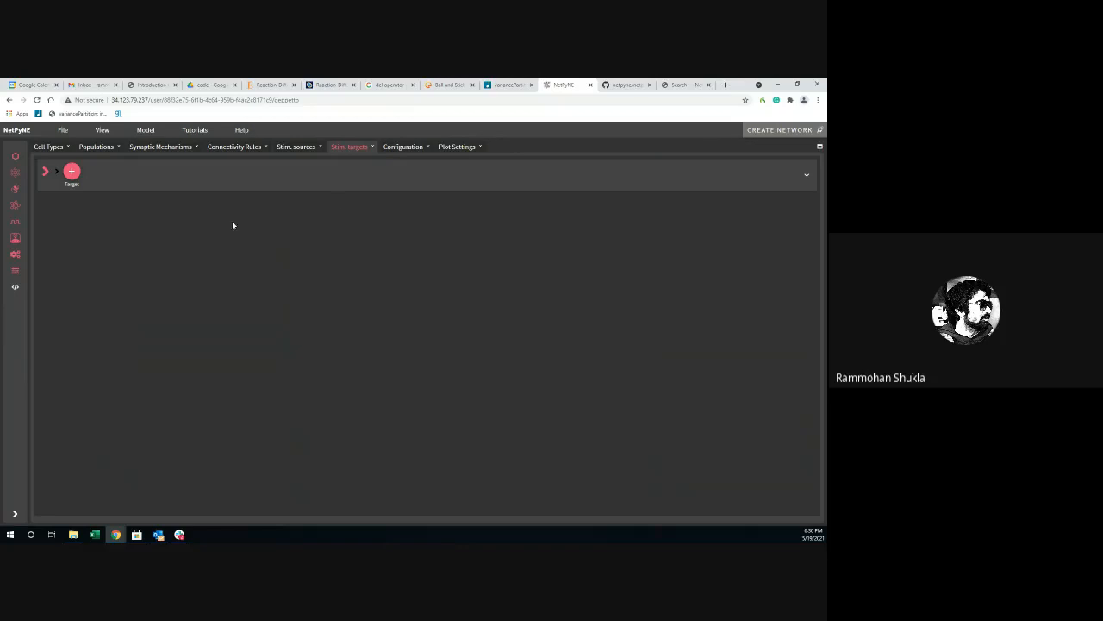
pyautogui.click(72, 171)
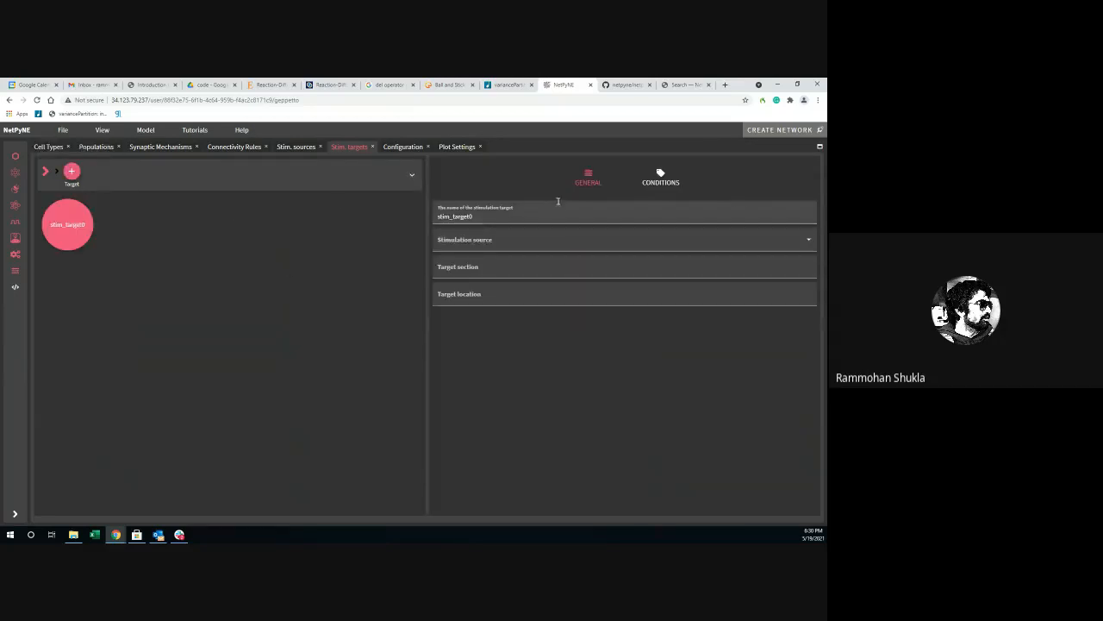
pyautogui.click(499, 214)
pyautogui.click(505, 246)
pyautogui.click(452, 244)
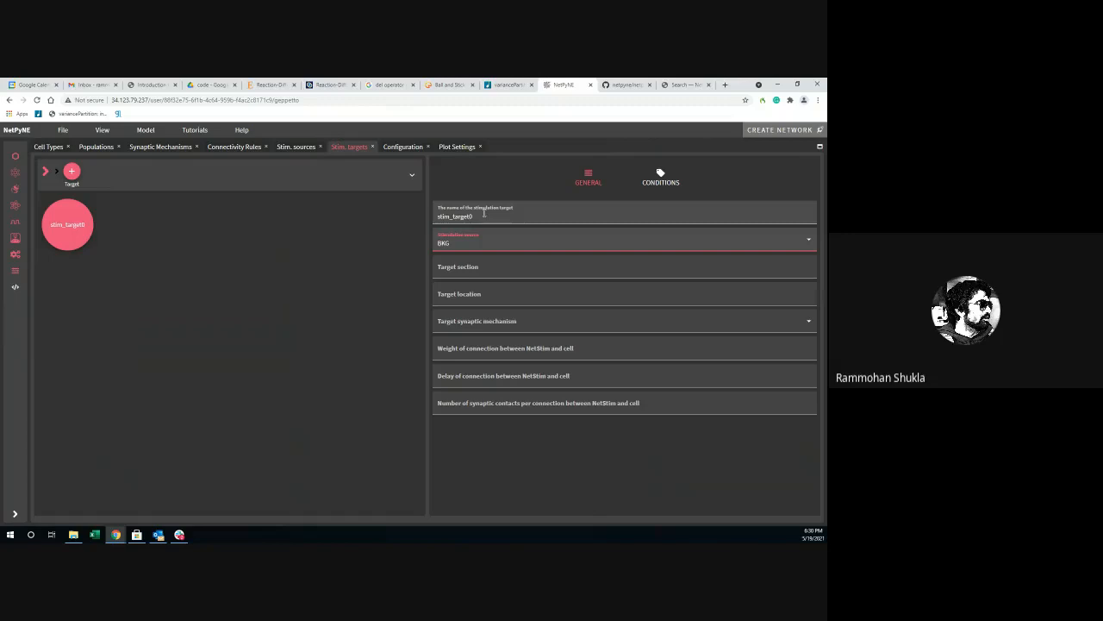
# Step: Set the stimulation target's connection weight to 0.01 and its connection delay to 5
pyautogui.click(483, 324)
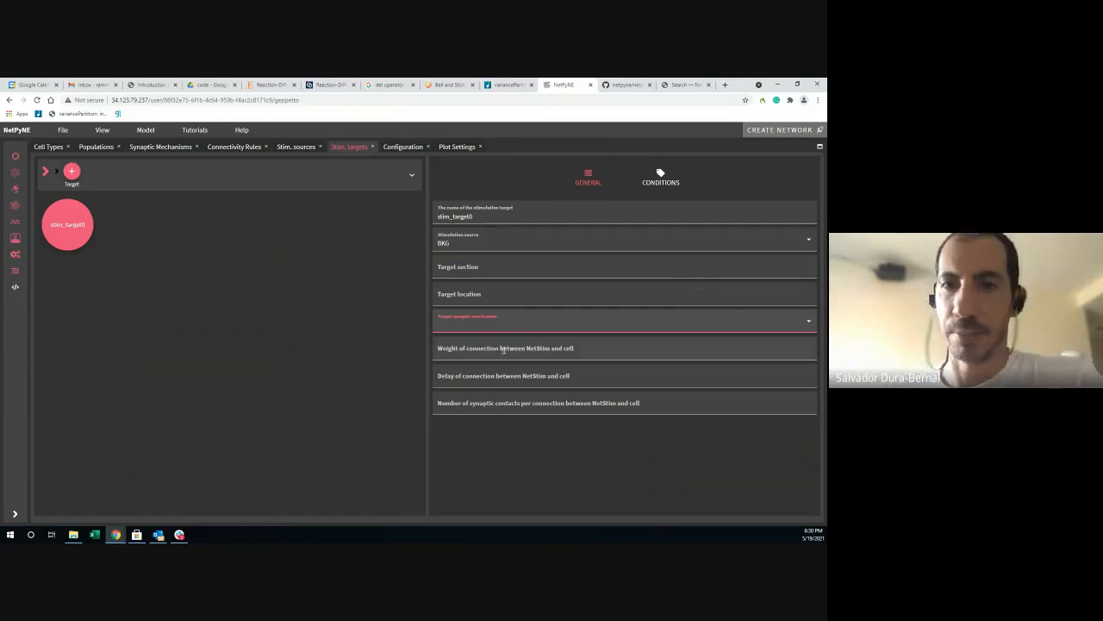
pyautogui.click(494, 349)
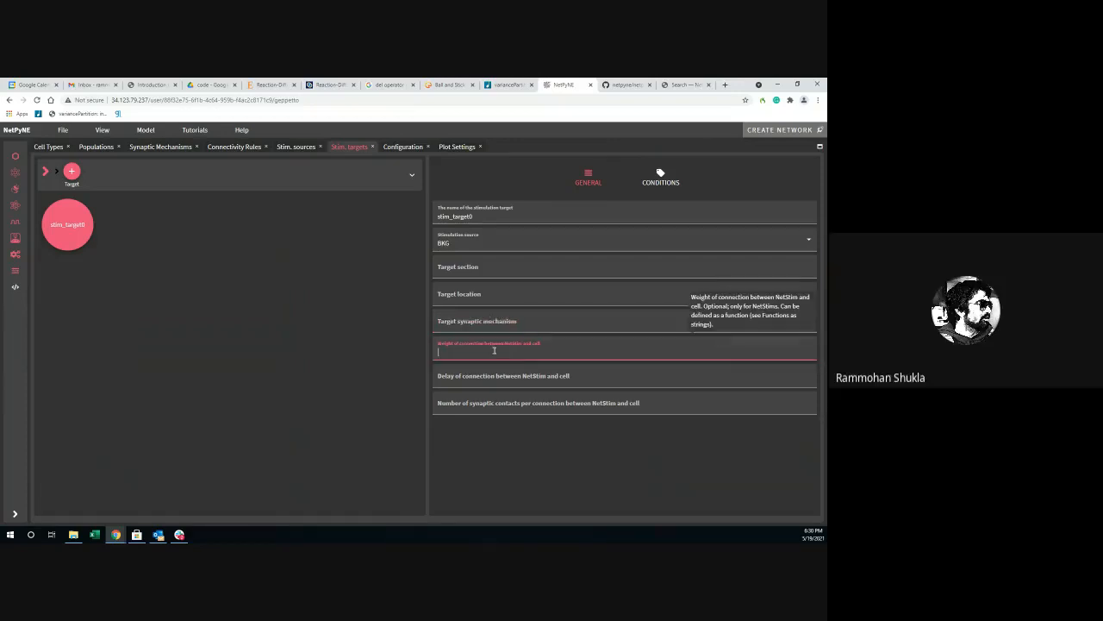
pyautogui.write('0.01')
pyautogui.click(488, 384)
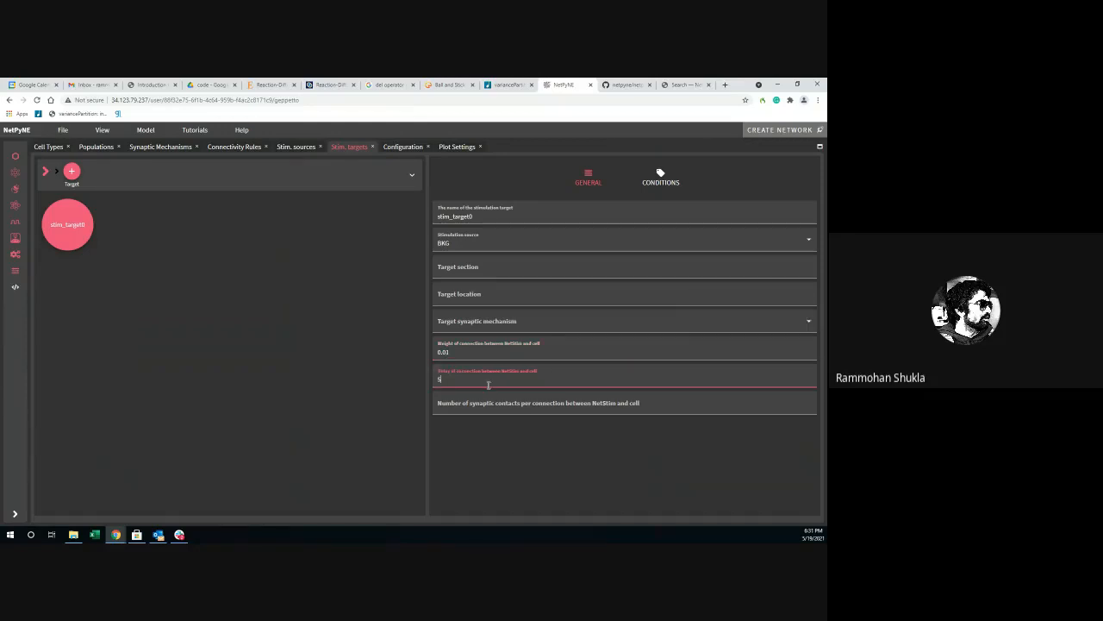
pyautogui.write('5')
pyautogui.click(517, 481)
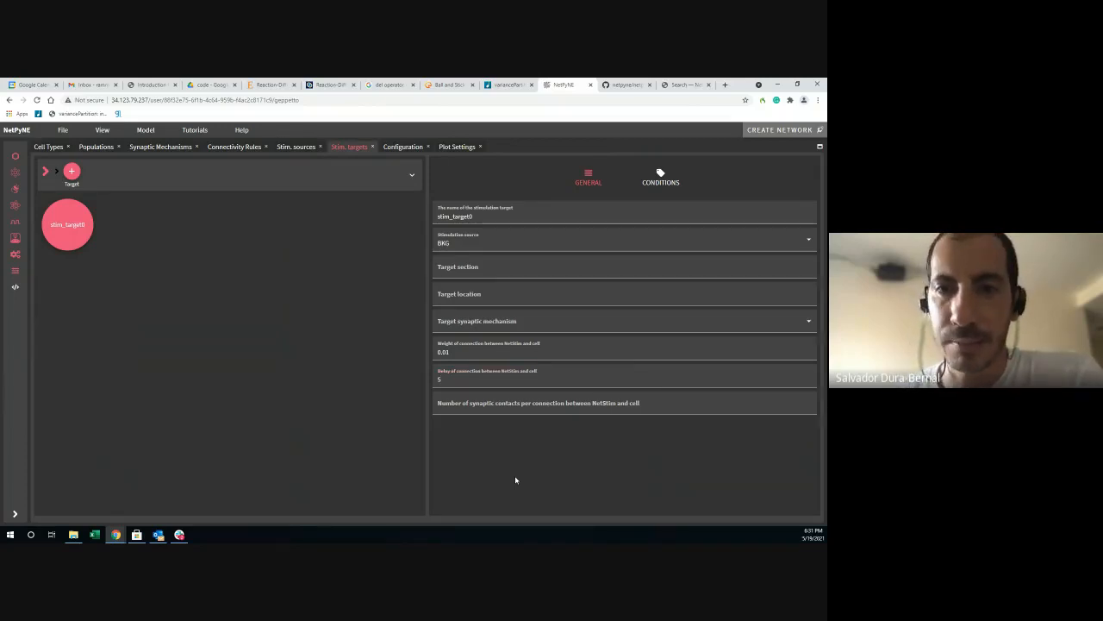
pyautogui.click(507, 410)
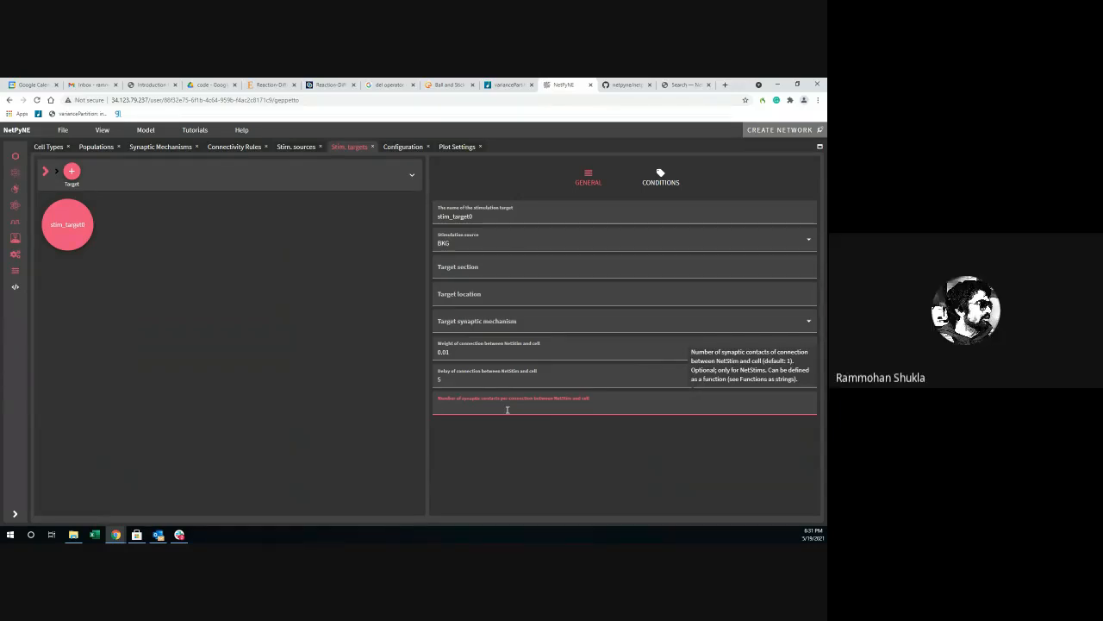
pyautogui.click(451, 216)
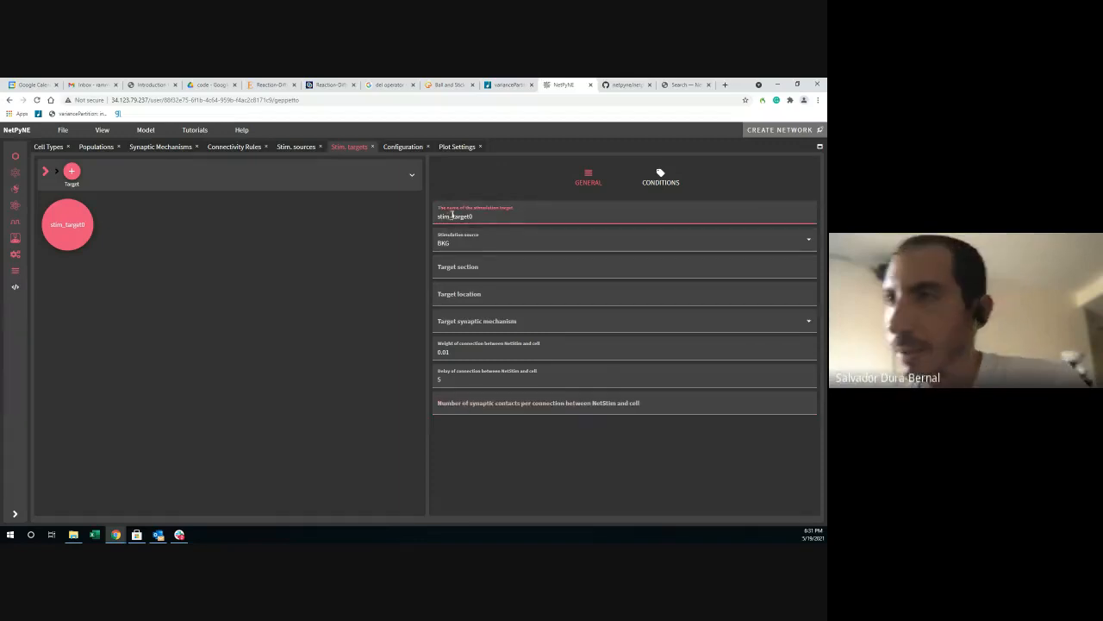
pyautogui.click(454, 269)
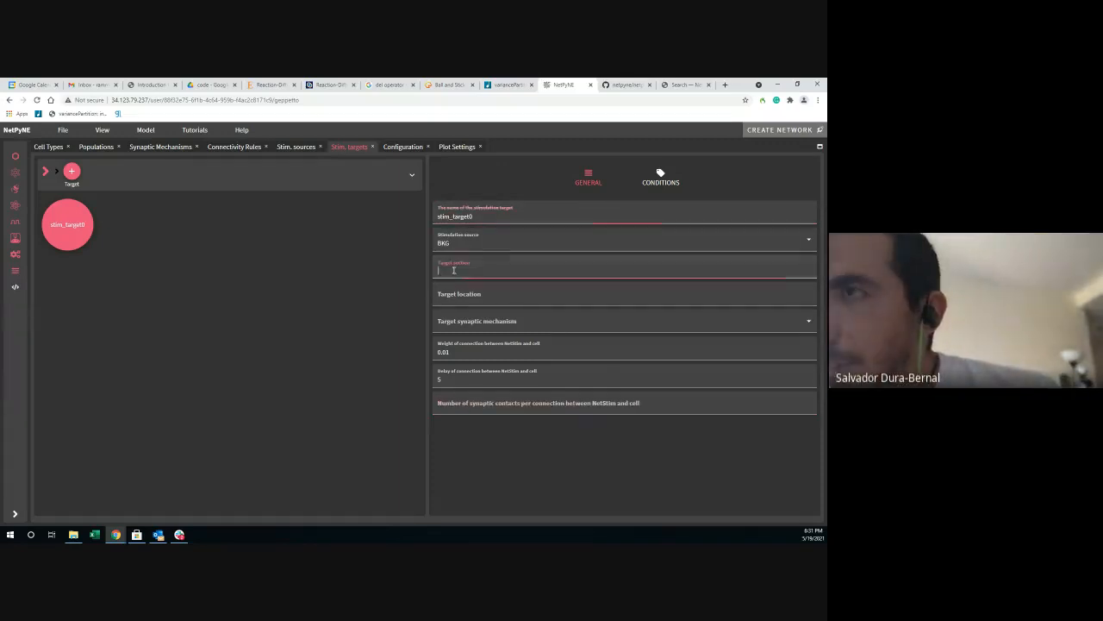
pyautogui.write('So')
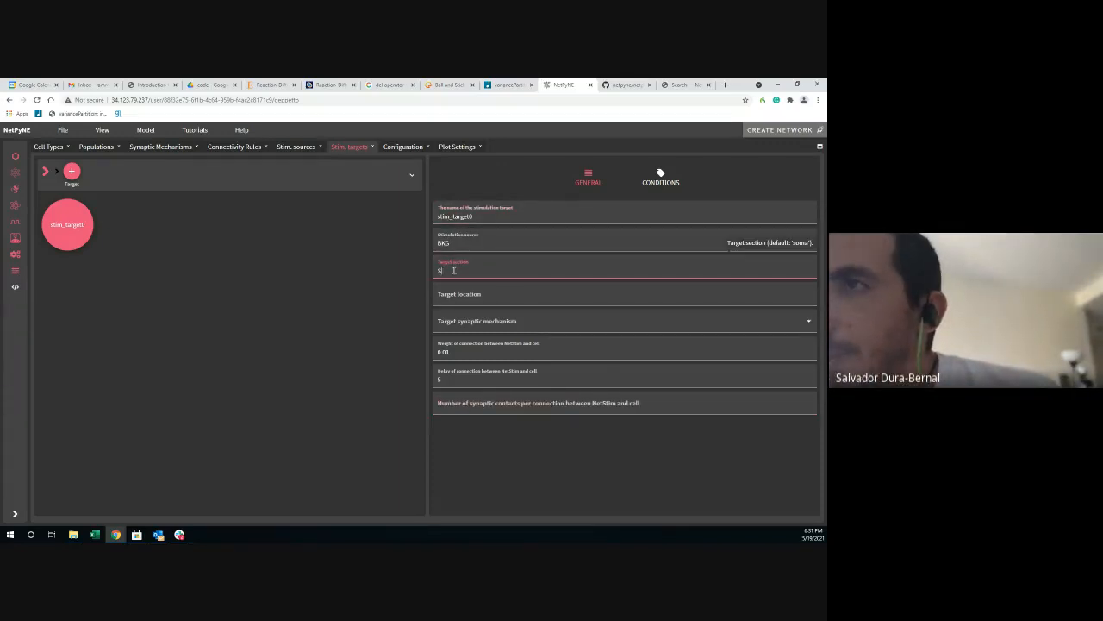
pyautogui.press('BackSpace')
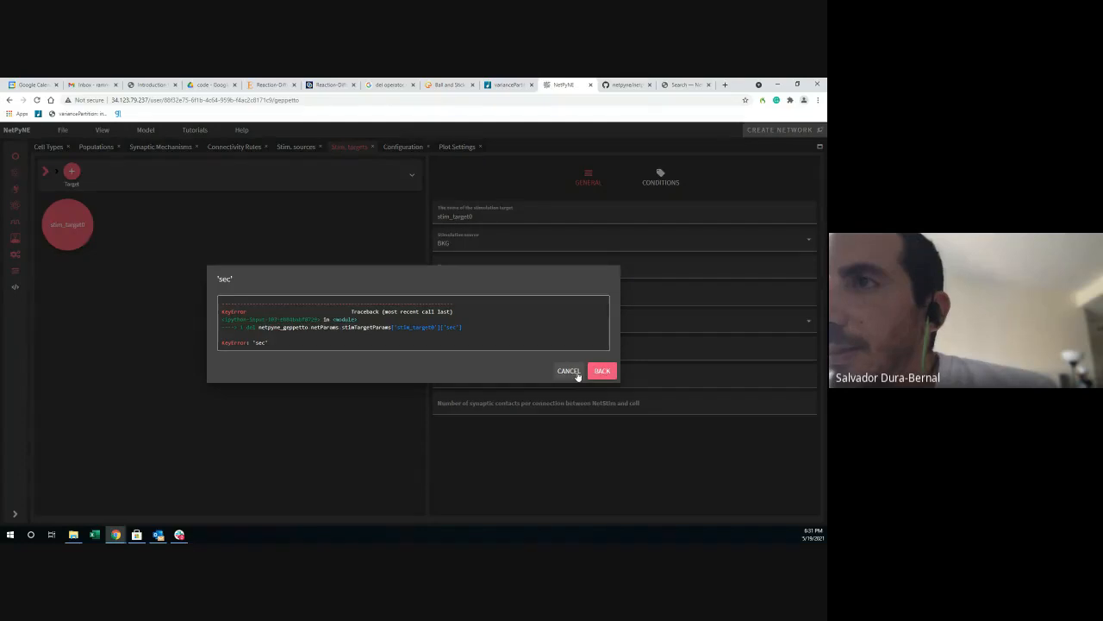
pyautogui.click(569, 371)
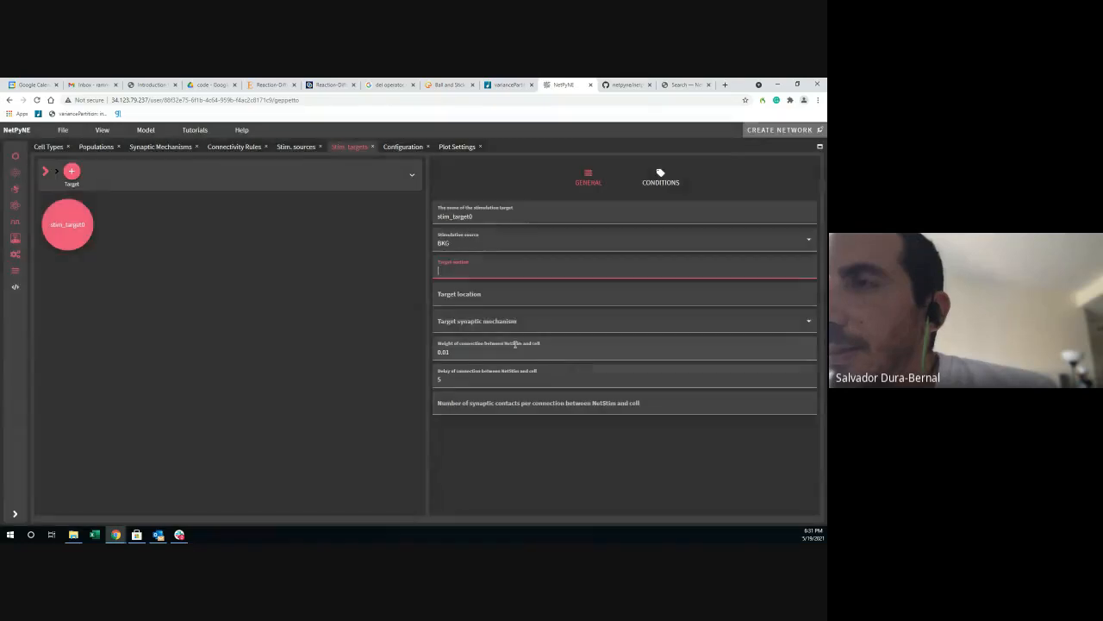
pyautogui.click(498, 324)
pyautogui.click(495, 327)
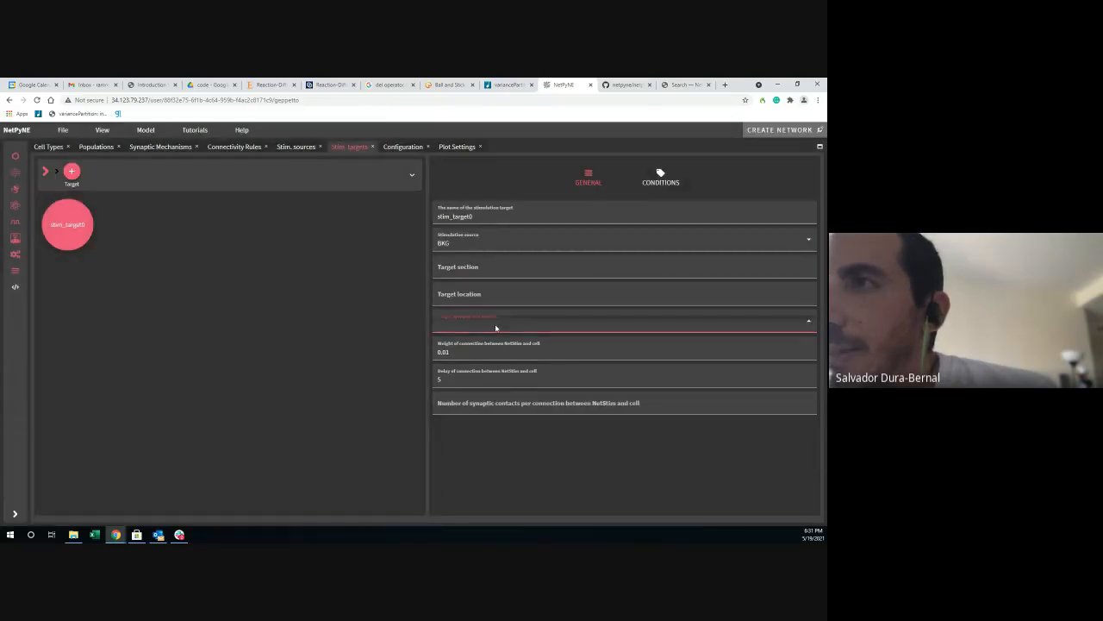
pyautogui.click(496, 327)
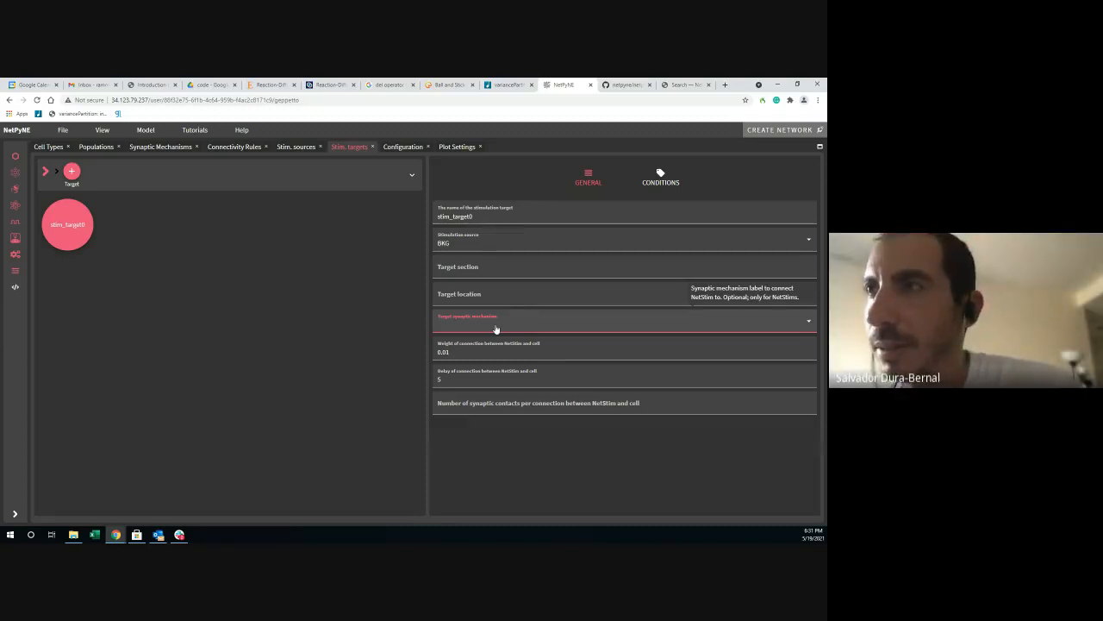
# Step: Set the target section of the stimulation target to soma, in lowercase
pyautogui.click(490, 267)
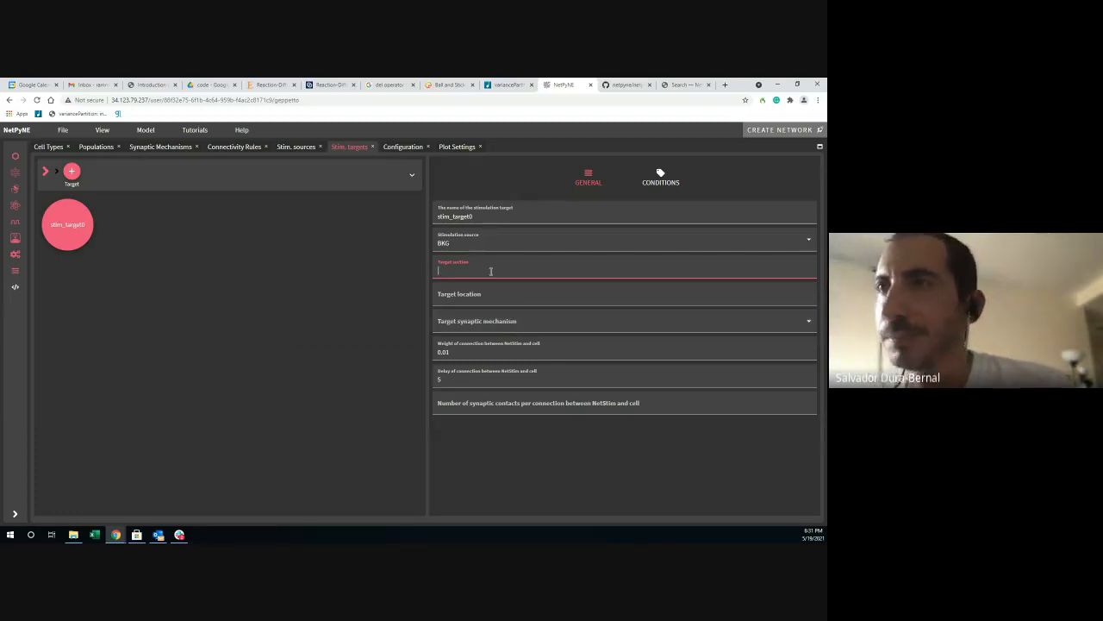
pyautogui.write('so')
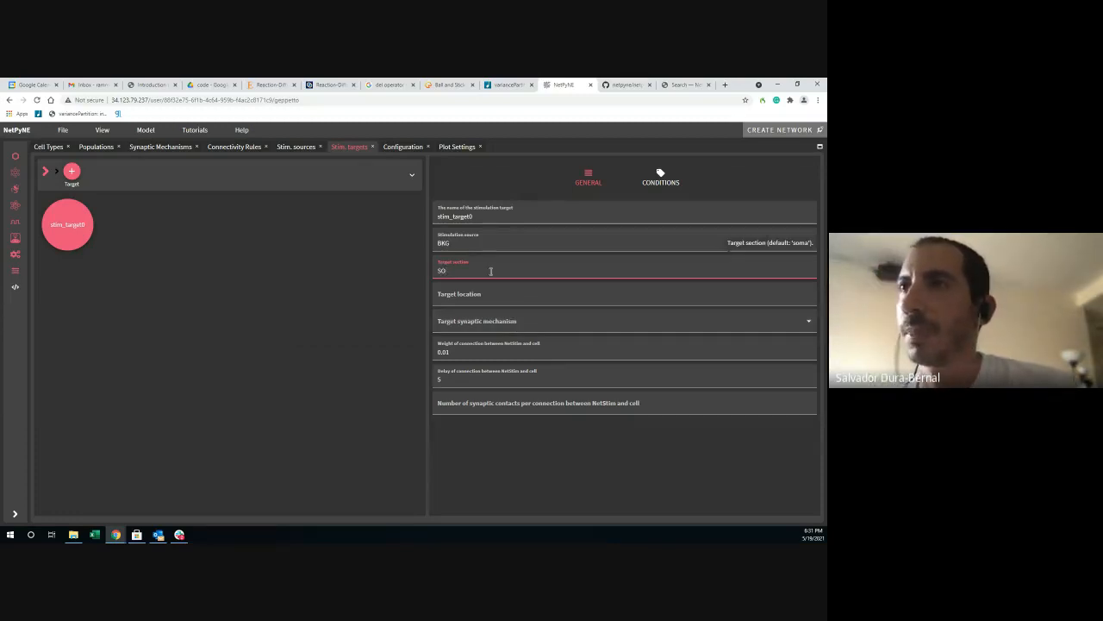
pyautogui.press('BackSpace')
pyautogui.write('oma')
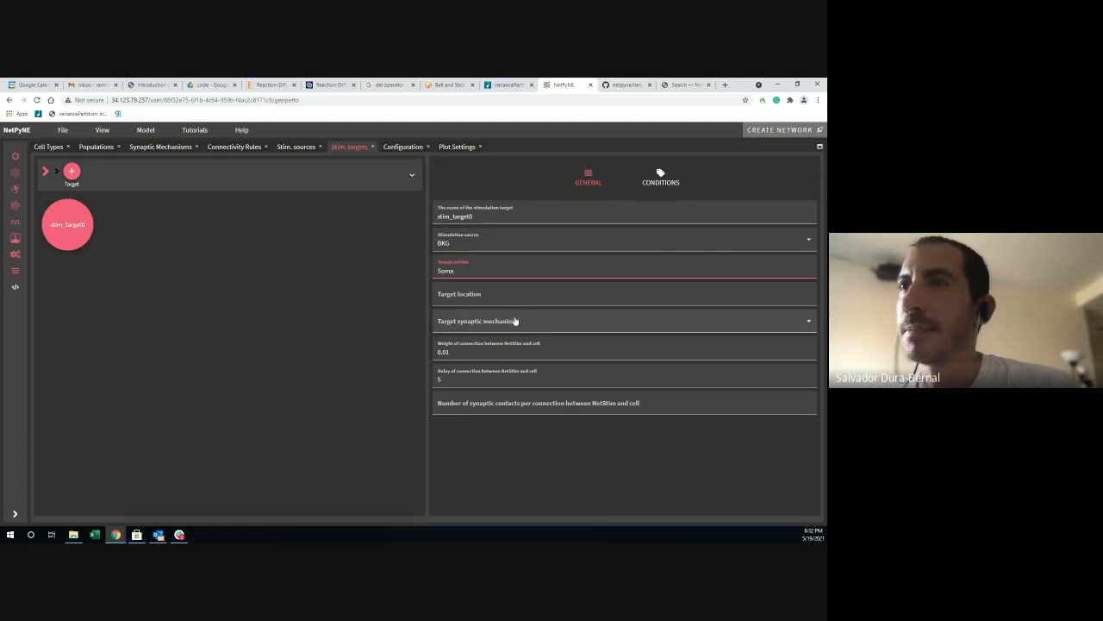
pyautogui.click(574, 499)
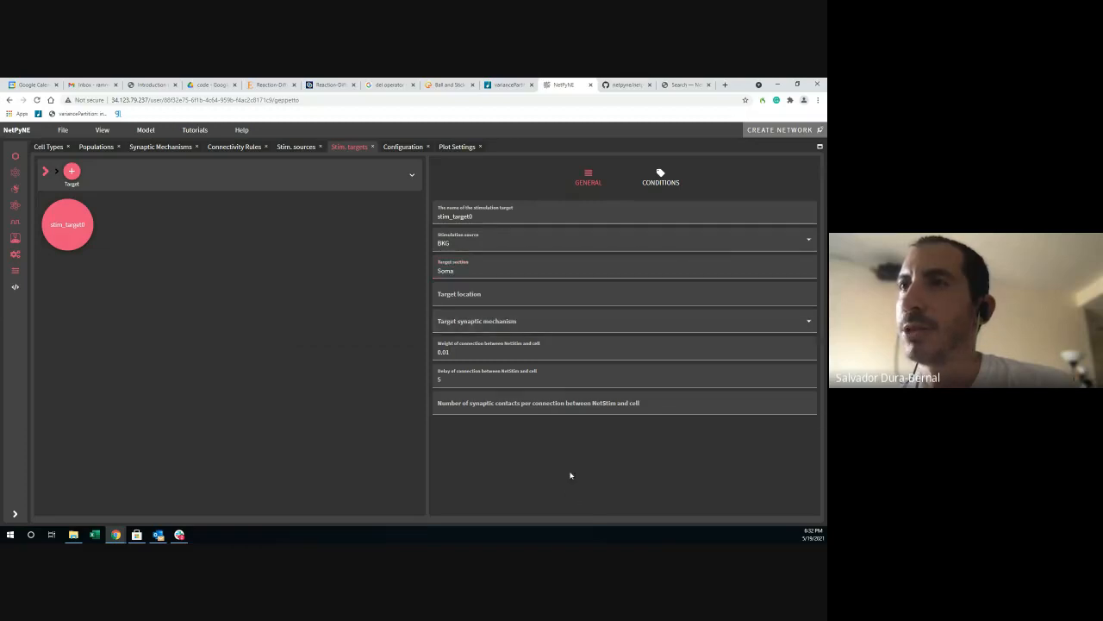
pyautogui.click(441, 271)
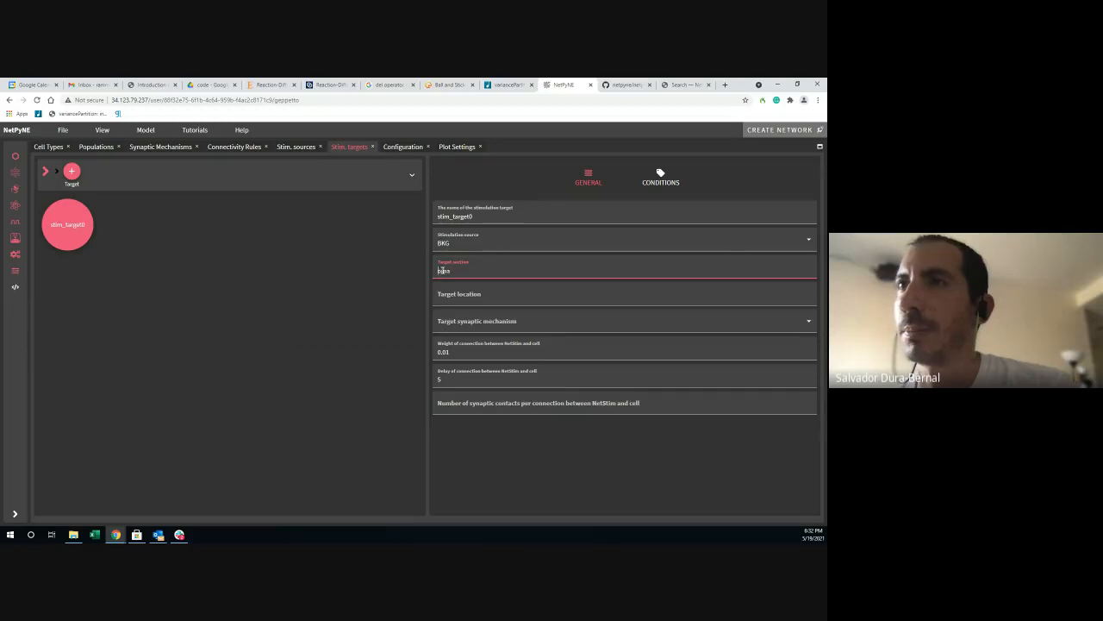
pyautogui.click(564, 472)
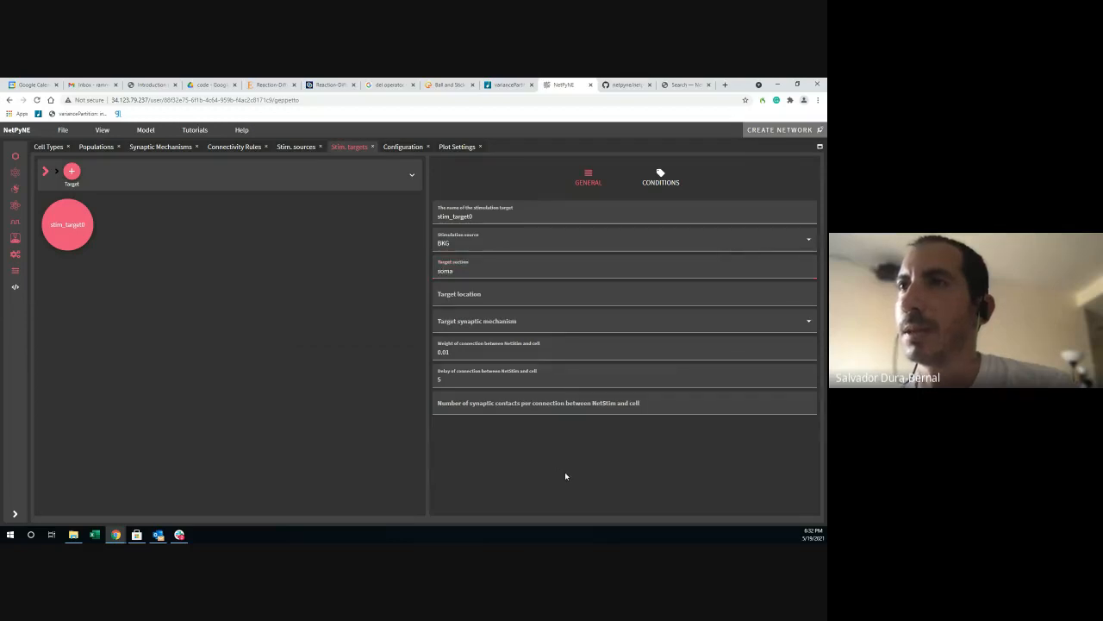
# Step: Check the stimulation target's available synaptic mechanisms, and add a new synapse to the model's synaptic mechanisms
pyautogui.click(476, 326)
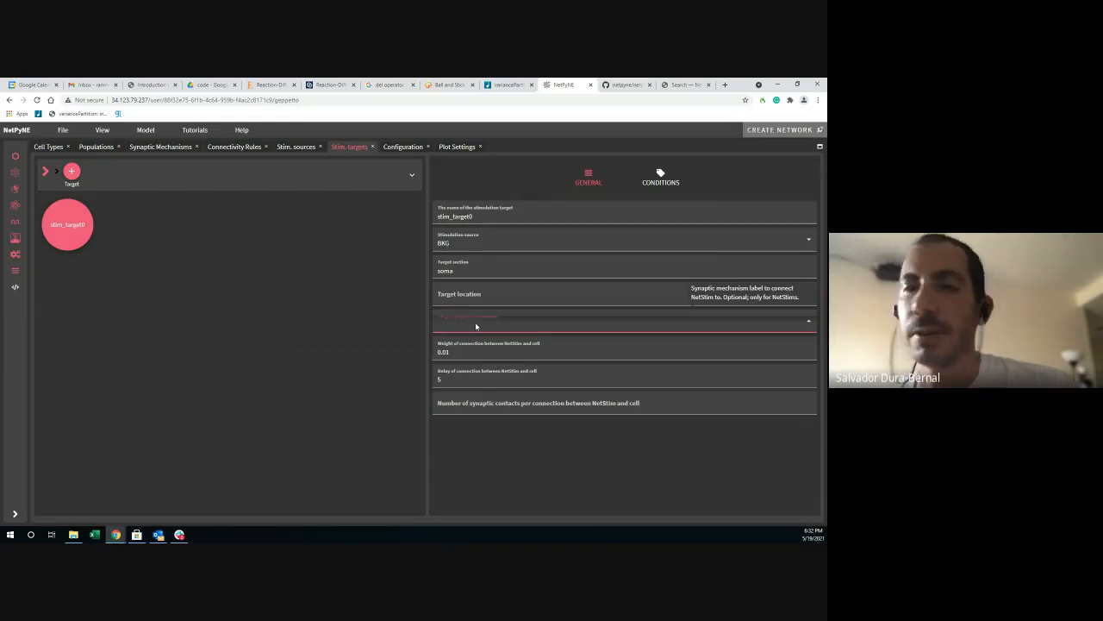
pyautogui.click(475, 326)
pyautogui.click(544, 473)
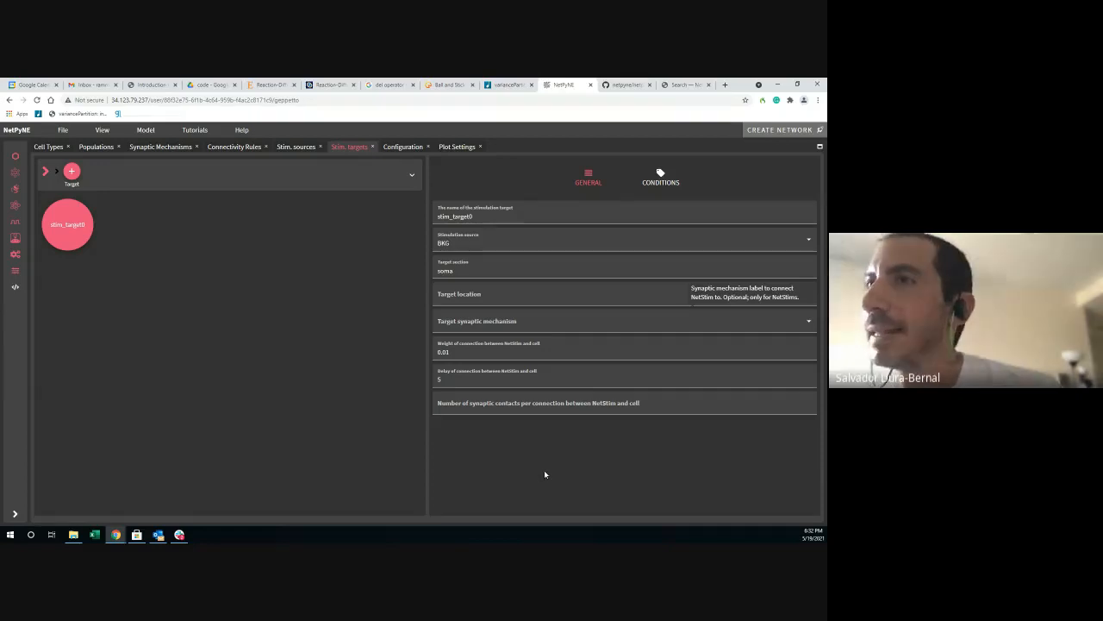
pyautogui.click(160, 149)
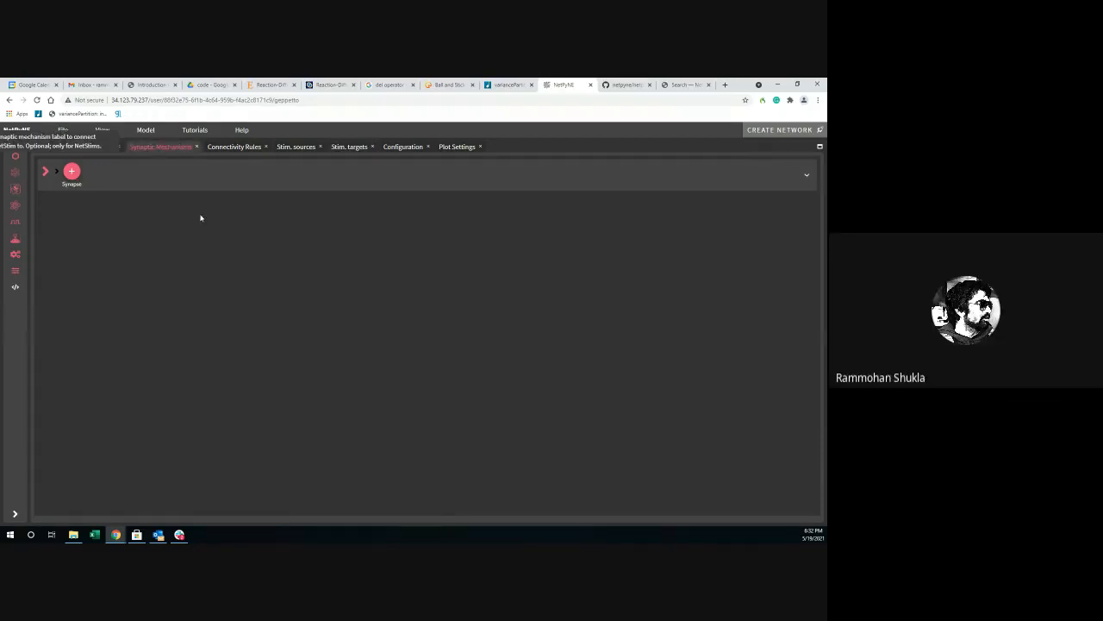
pyautogui.click(72, 172)
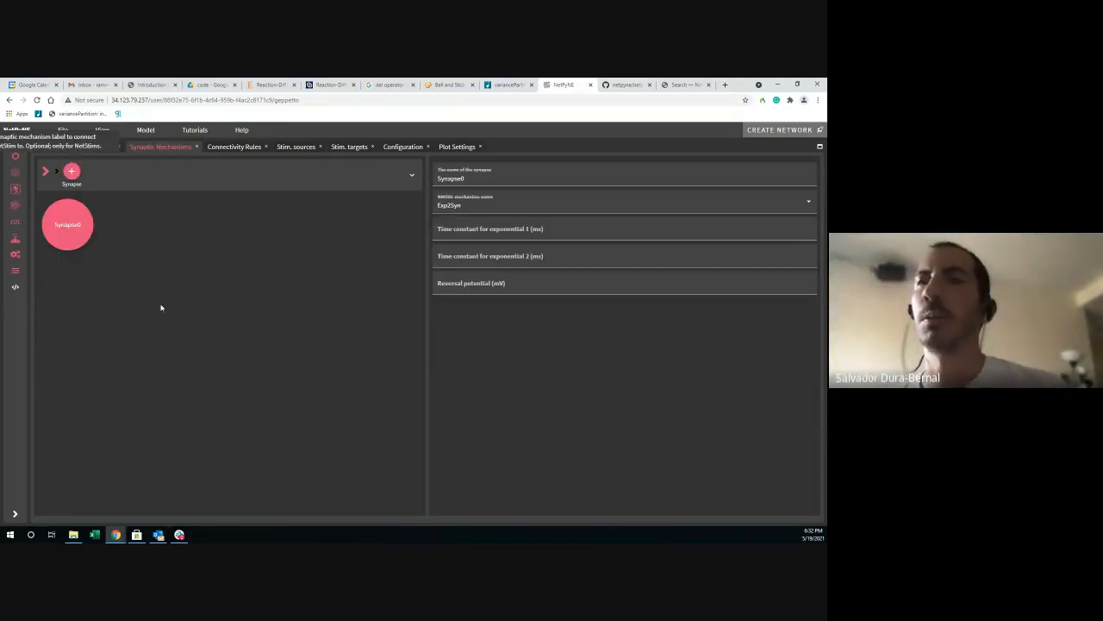
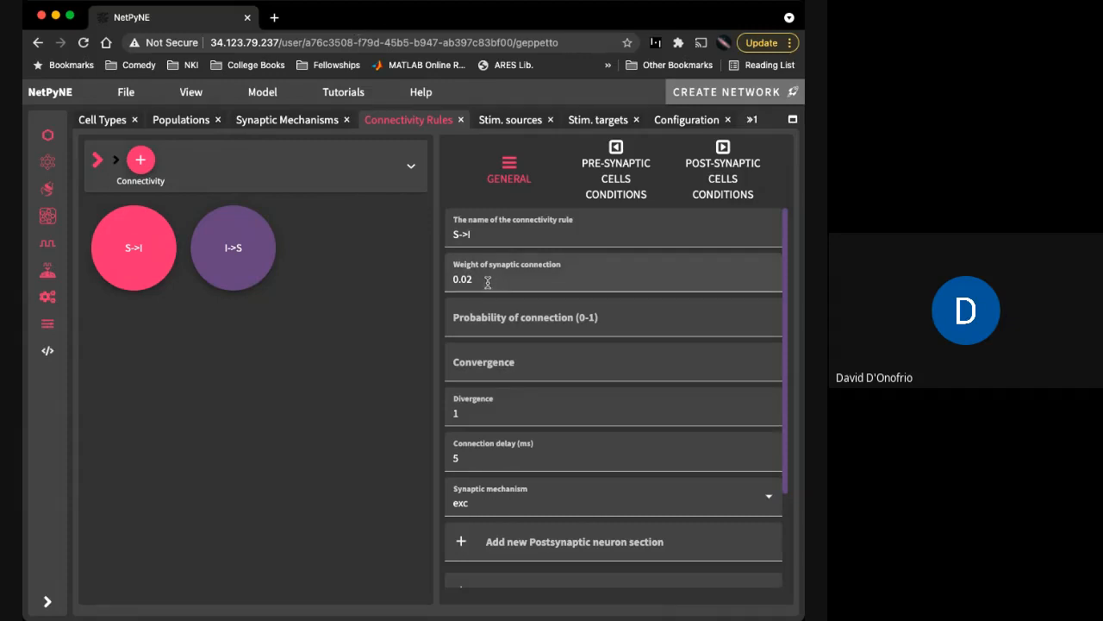
# Step: Review the S->I connectivity rule's general parameters and its pre- and post-synaptic cell conditions
pyautogui.moveTo(488, 282)
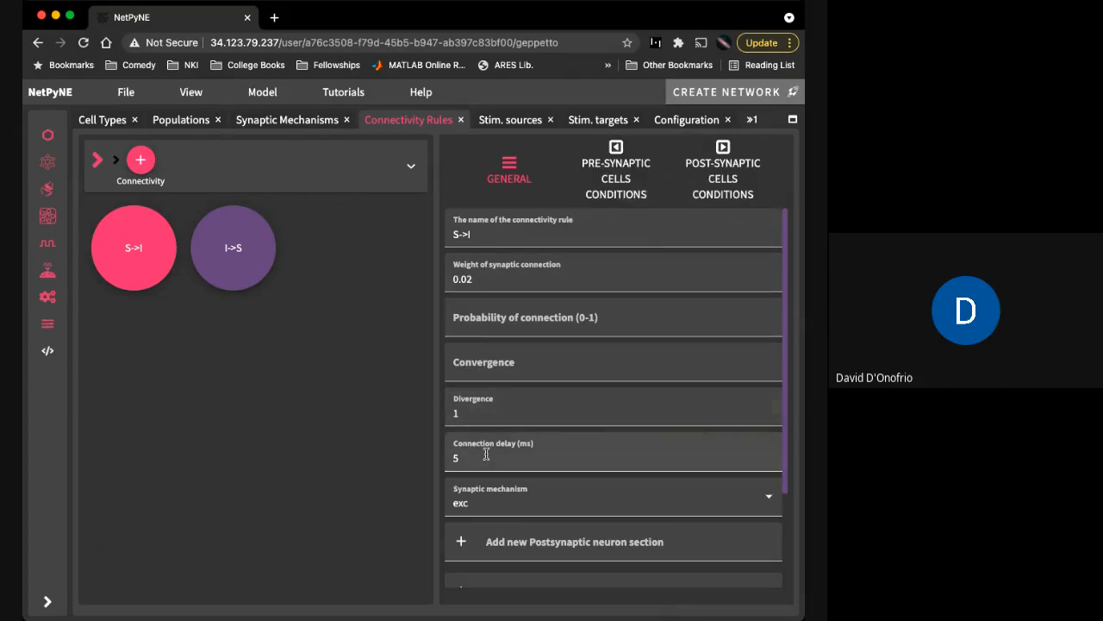
pyautogui.scroll(-2, 486, 454)
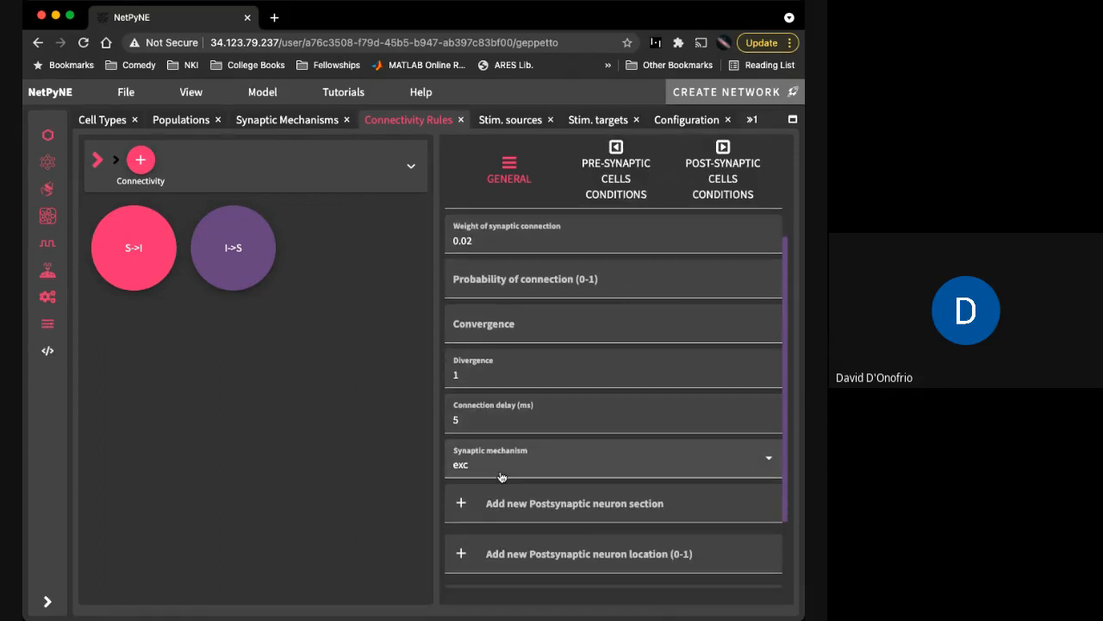
pyautogui.scroll(-2, 498, 466)
pyautogui.scroll(2, 492, 468)
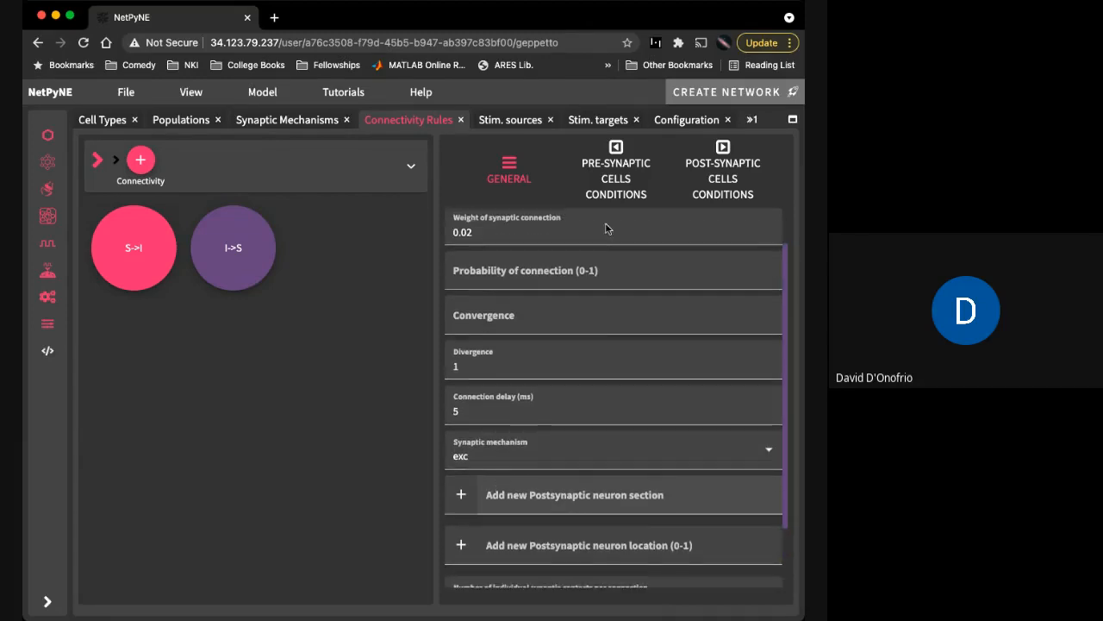
pyautogui.click(615, 169)
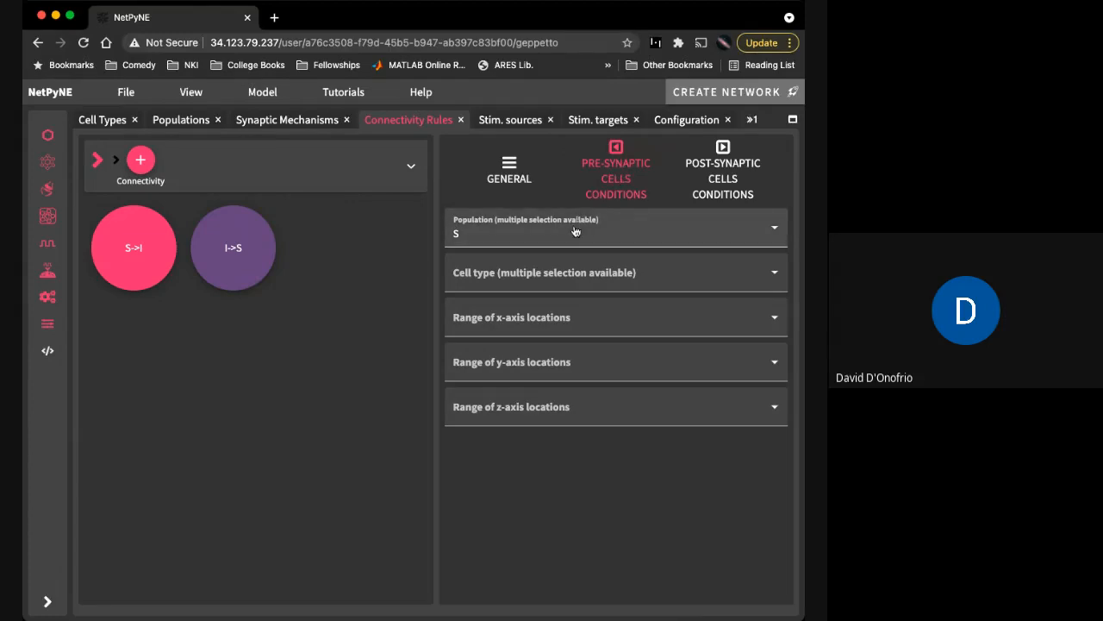
pyautogui.click(714, 192)
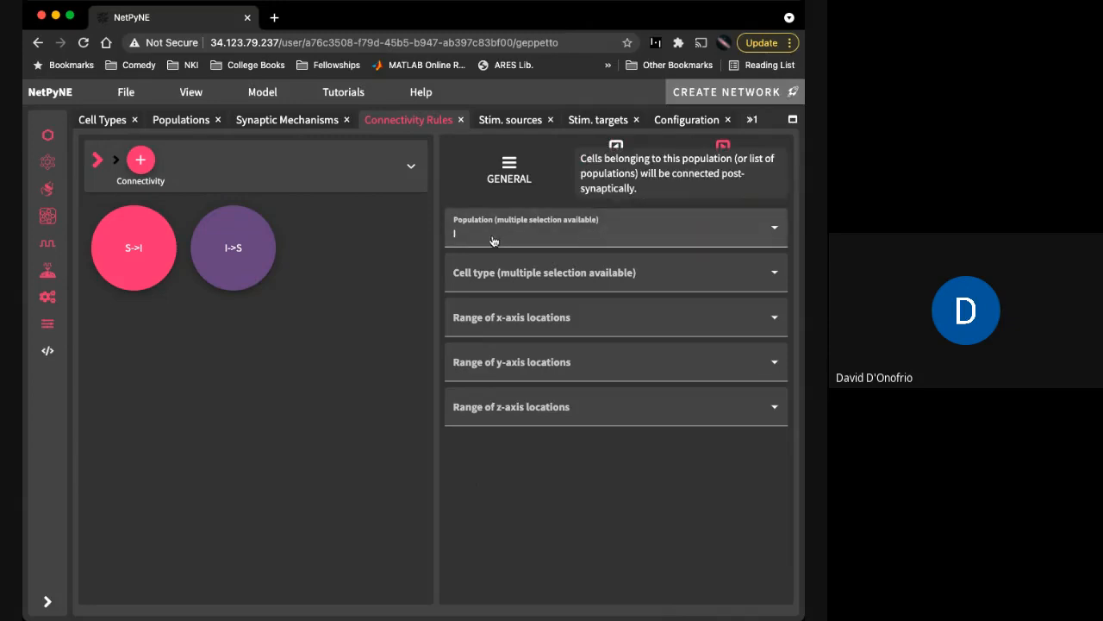
# Step: Examine the I->S connectivity rule's general parameters, including probability and synaptic mechanism, and its pre- and post-synaptic populations
pyautogui.click(243, 276)
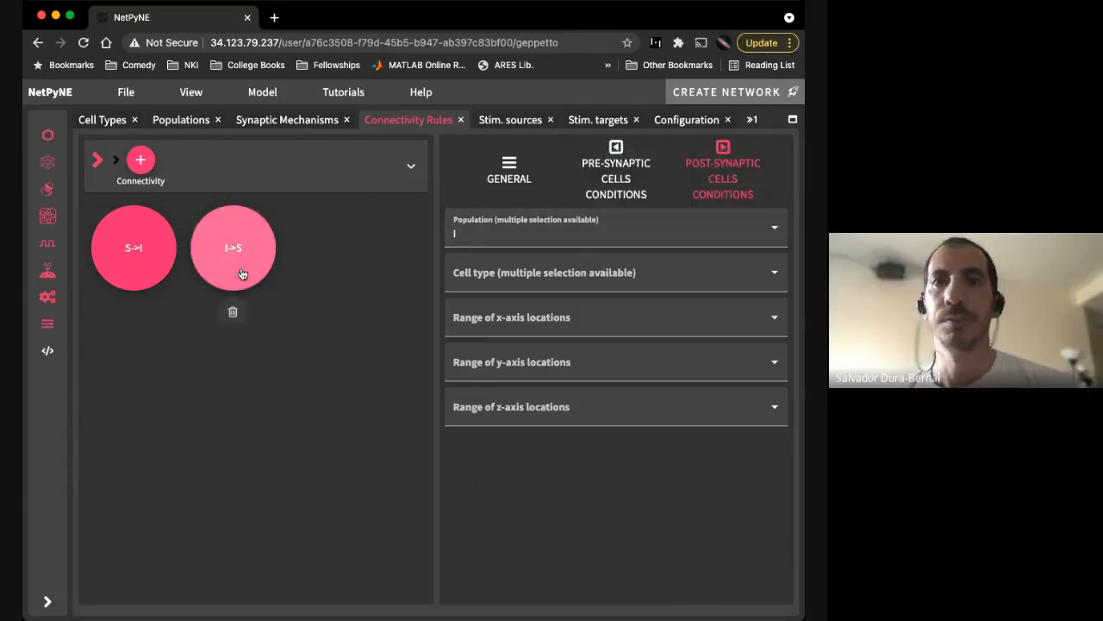
pyautogui.click(506, 177)
pyautogui.scroll(-1, 492, 245)
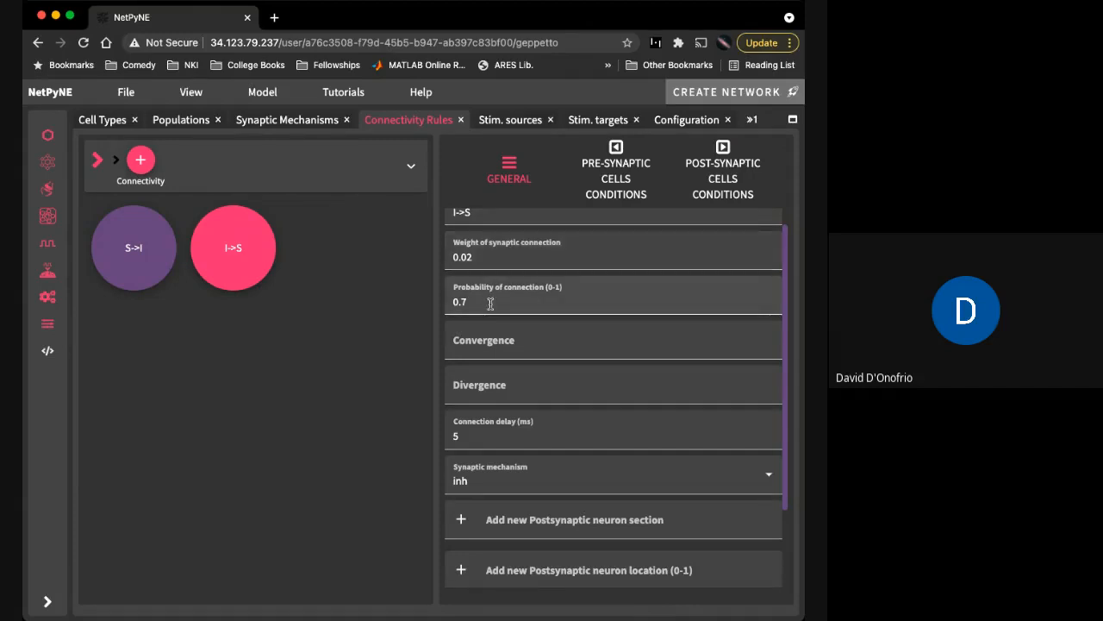
pyautogui.moveTo(488, 303)
pyautogui.scroll(-2, 488, 302)
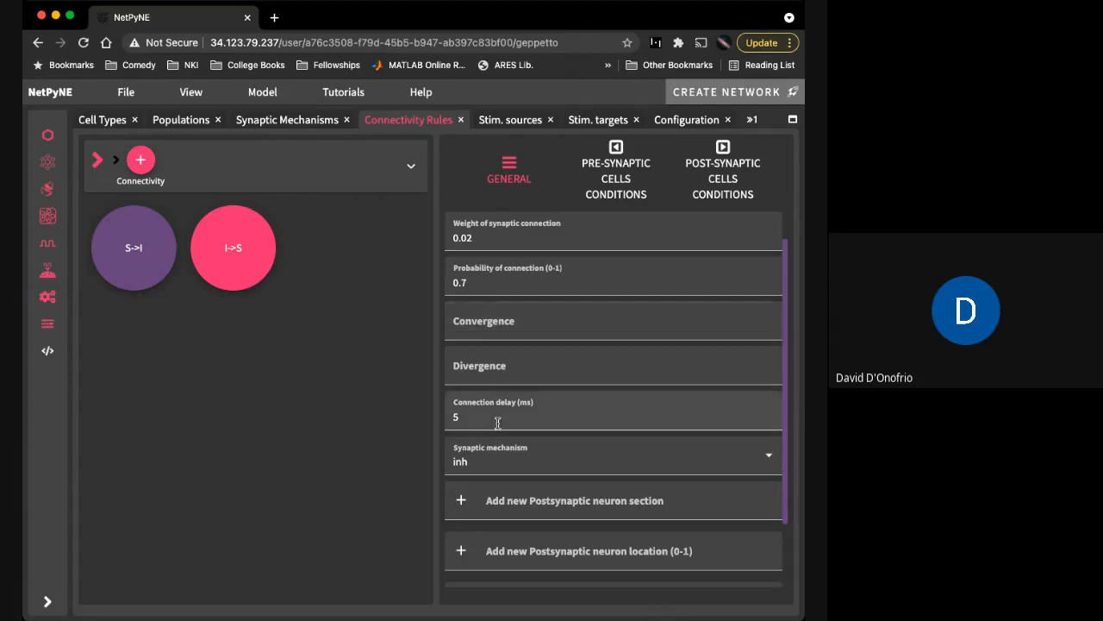
pyautogui.scroll(-2, 497, 423)
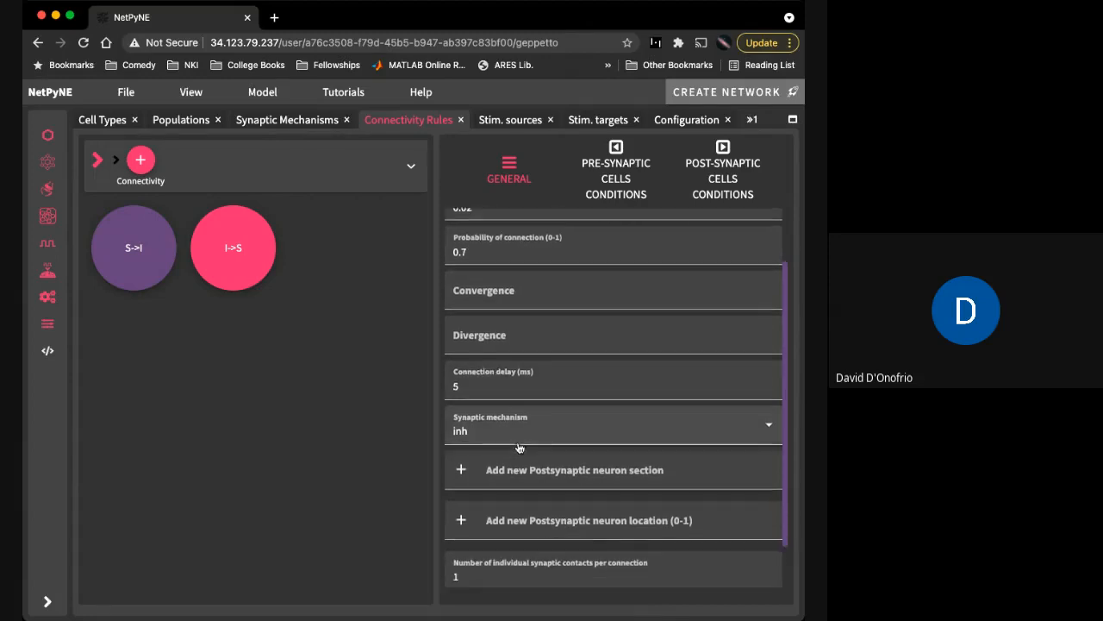
pyautogui.scroll(-1, 517, 440)
pyautogui.scroll(-3, 506, 419)
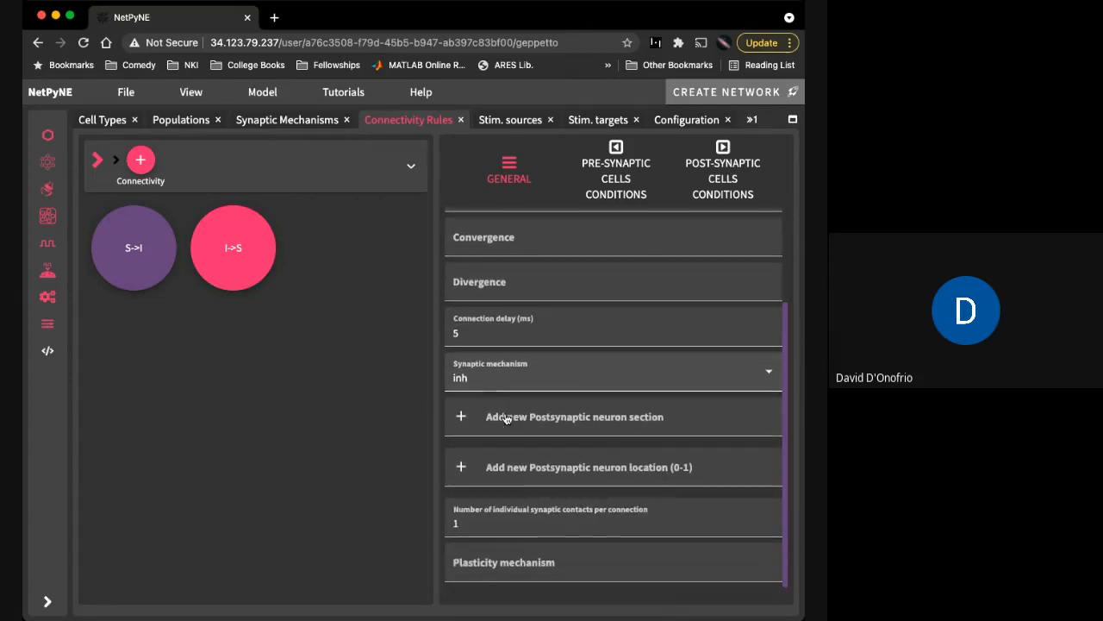
pyautogui.click(613, 181)
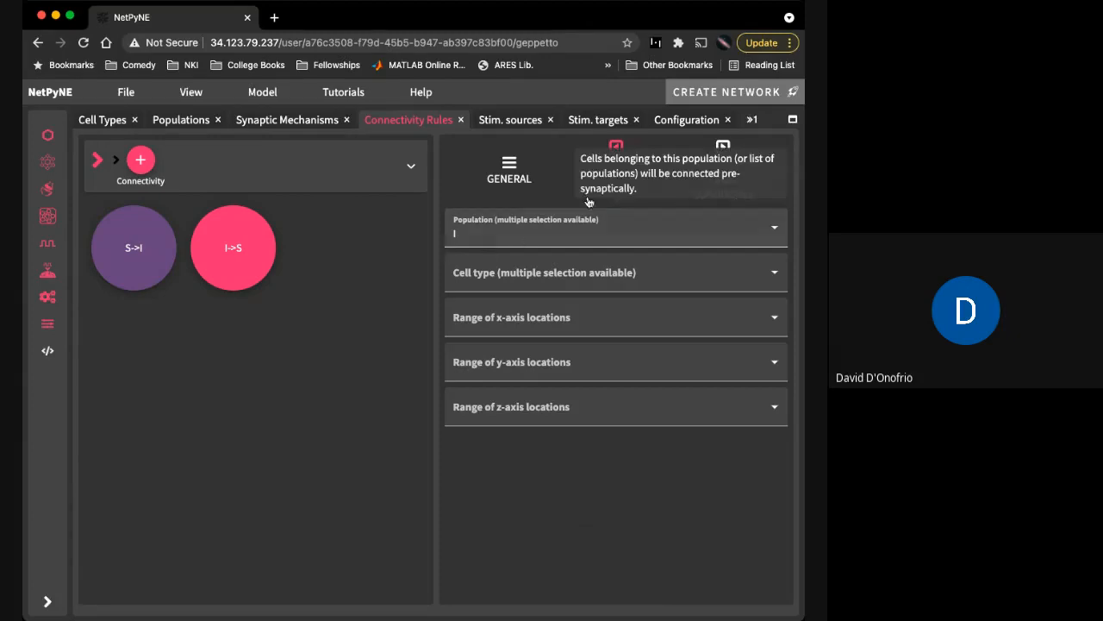
pyautogui.click(714, 176)
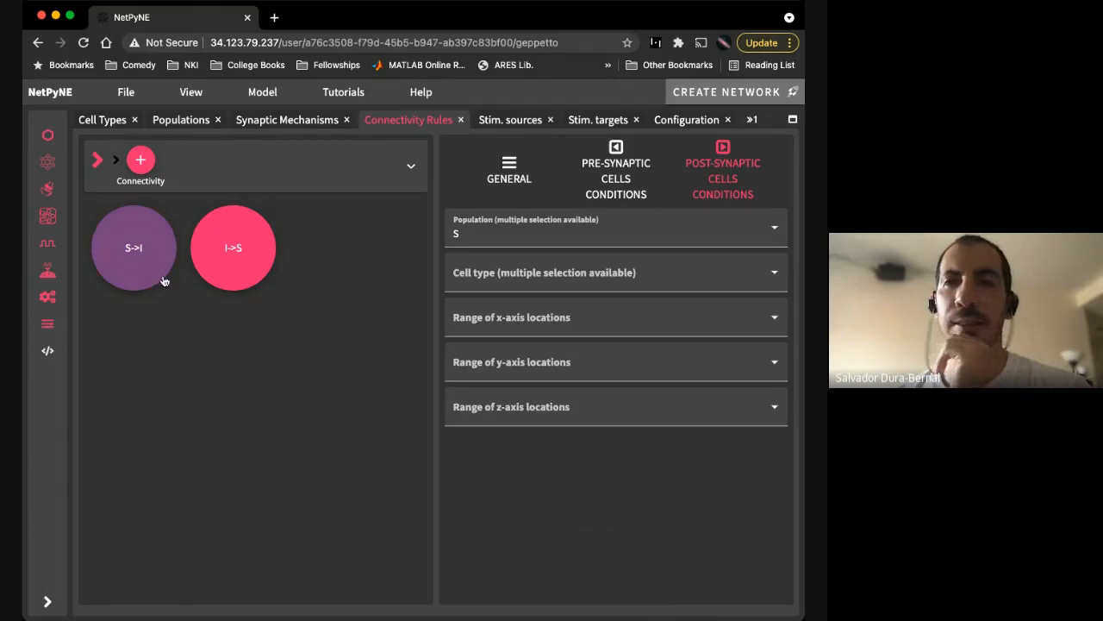
# Step: Check the S->I rule's post-synaptic population, and review the bkg->S stimulation target's general parameters and target conditions
pyautogui.moveTo(151, 277)
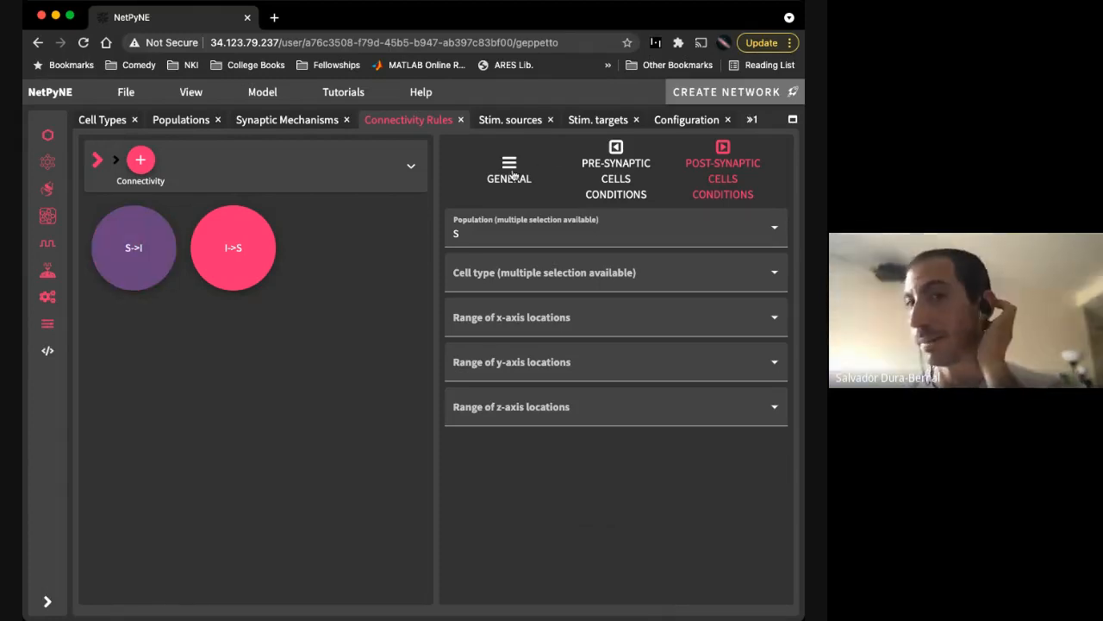
pyautogui.click(148, 257)
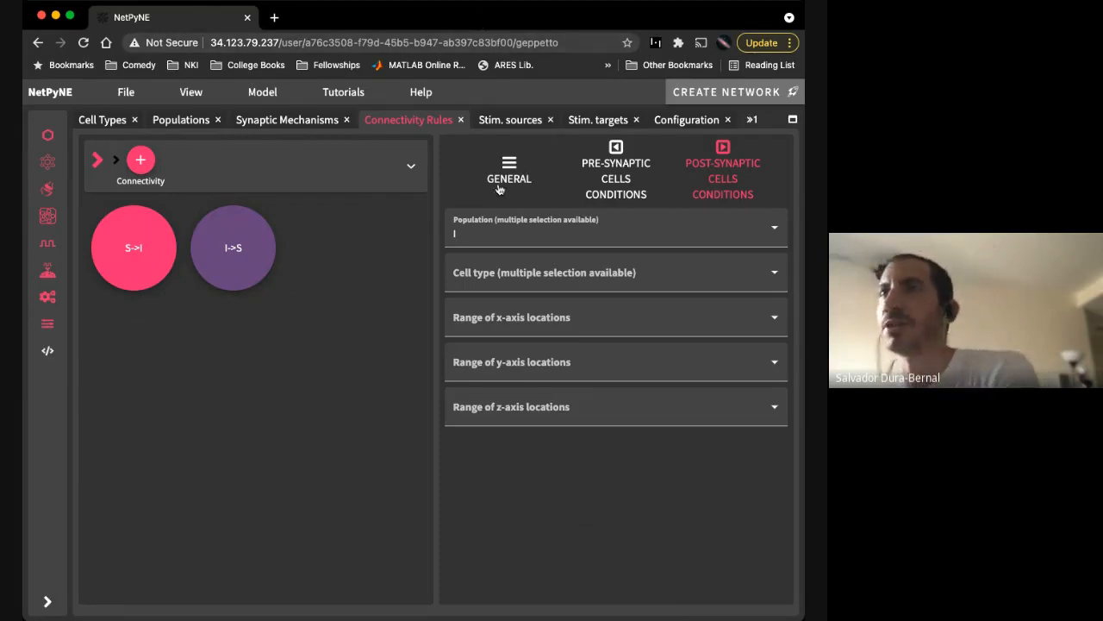
pyautogui.click(593, 122)
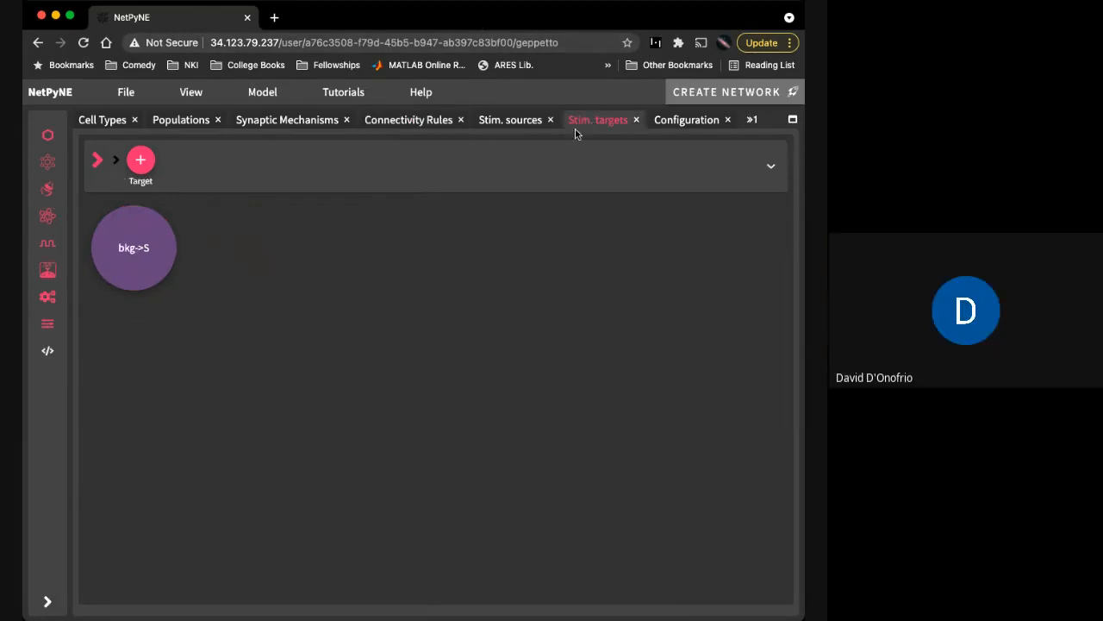
pyautogui.click(143, 257)
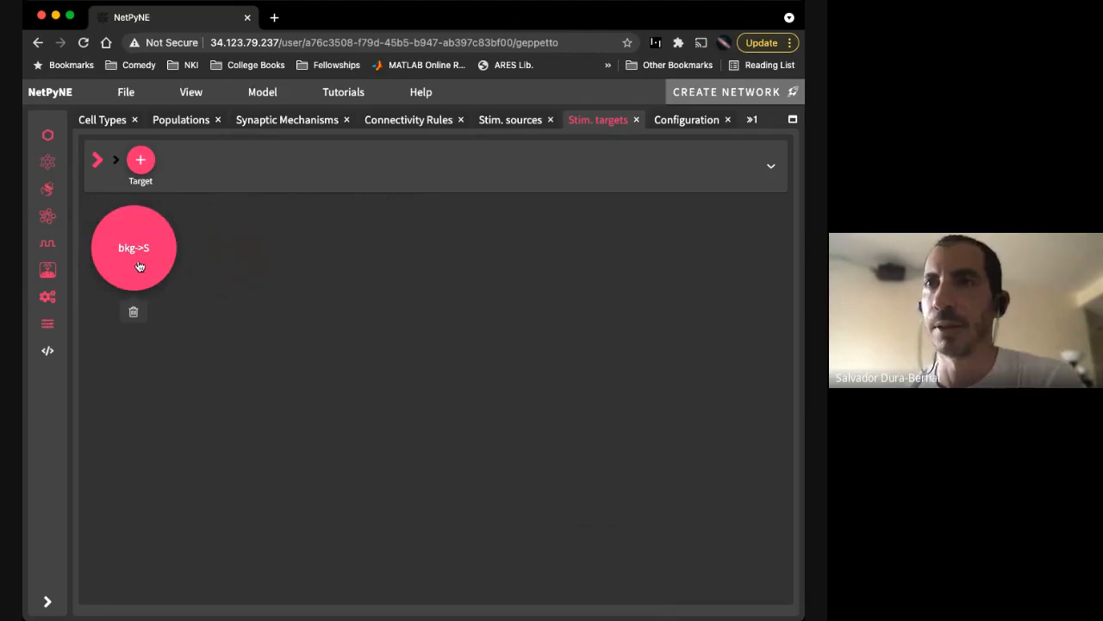
pyautogui.click(139, 267)
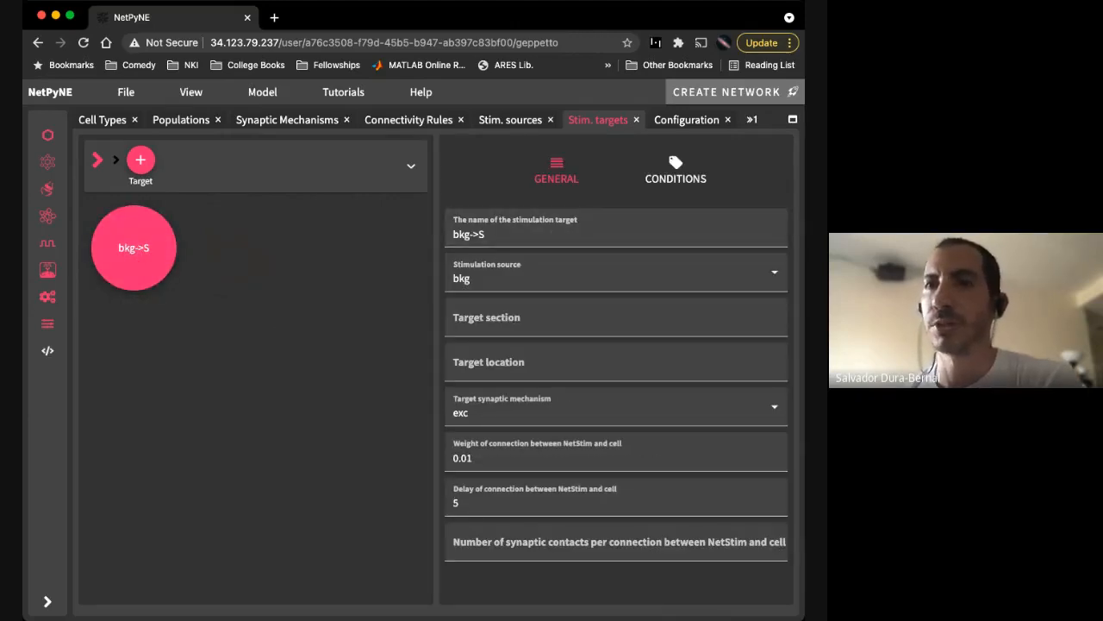
pyautogui.click(672, 172)
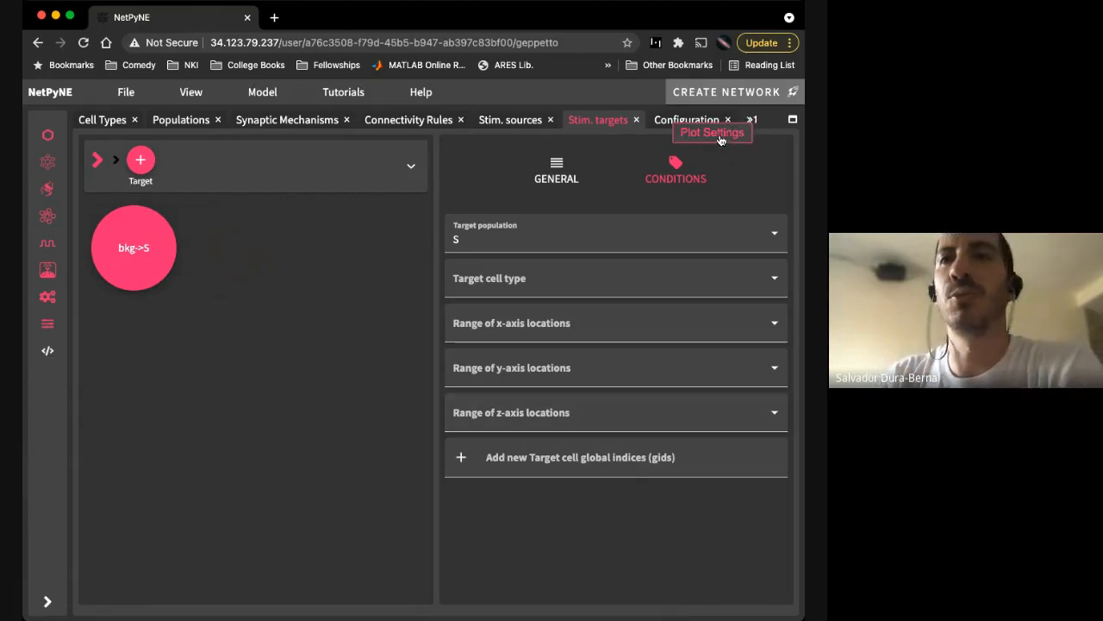
# Step: Open the settings of the iplotRaster plot for viewing
pyautogui.click(721, 135)
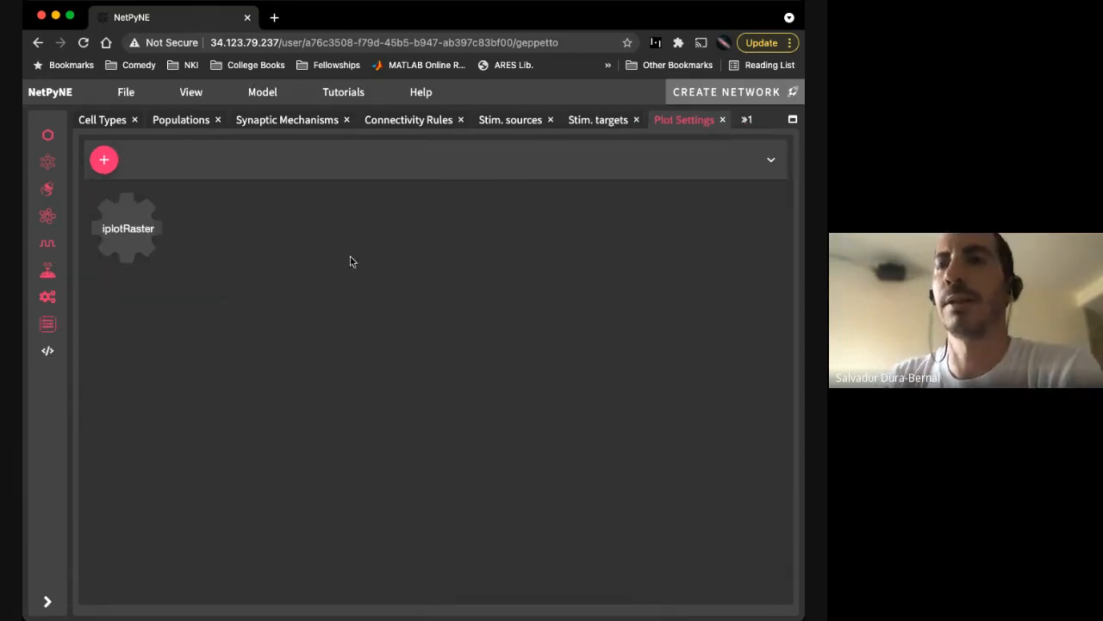
pyautogui.click(135, 238)
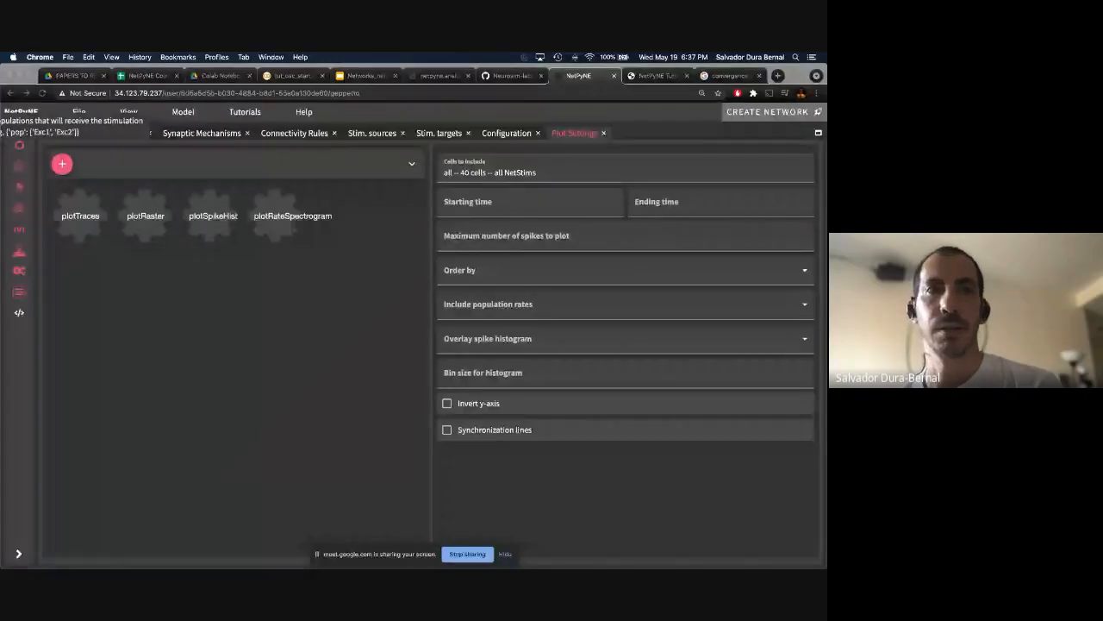
pyautogui.click(369, 273)
pyautogui.click(207, 135)
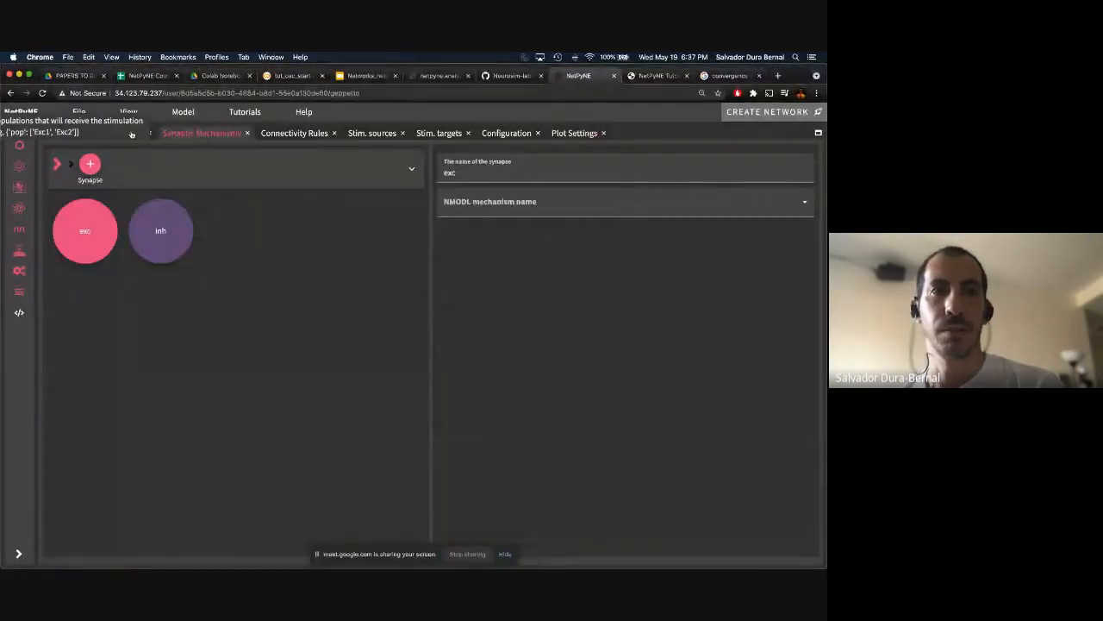
pyautogui.hotkey('ctrl', 'Up')
pyautogui.hotkey('ctrl', 'Up')
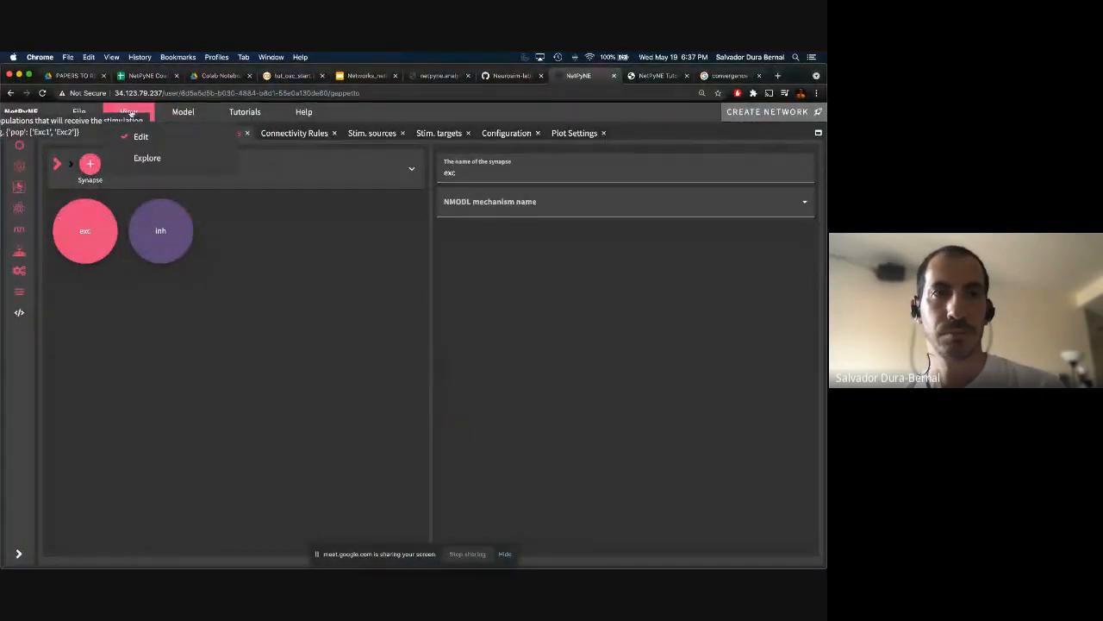
pyautogui.click(76, 112)
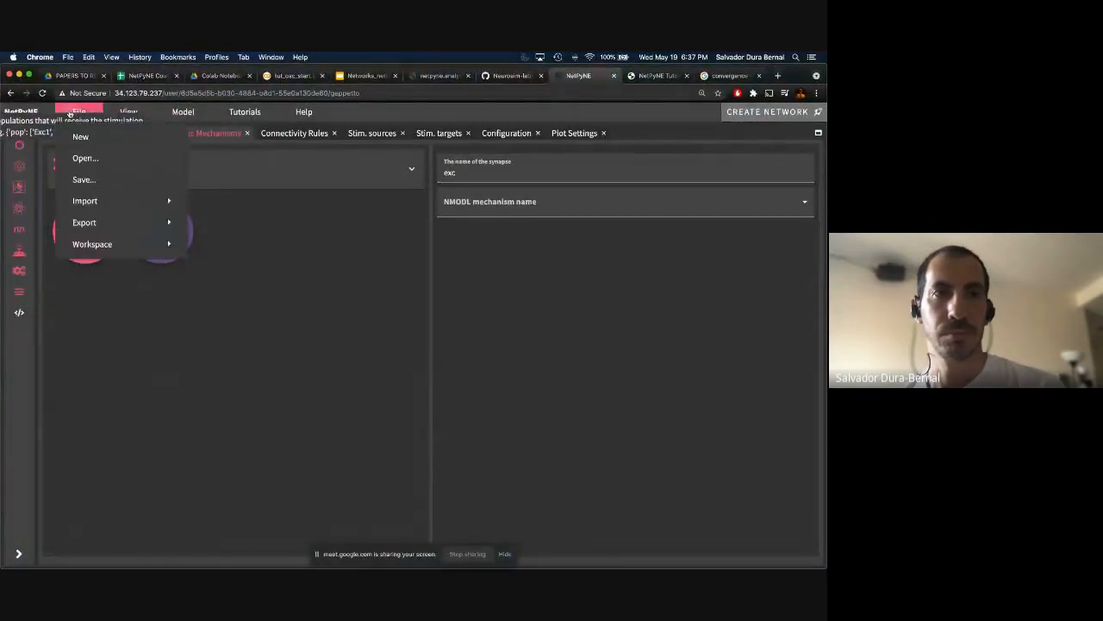
pyautogui.click(273, 284)
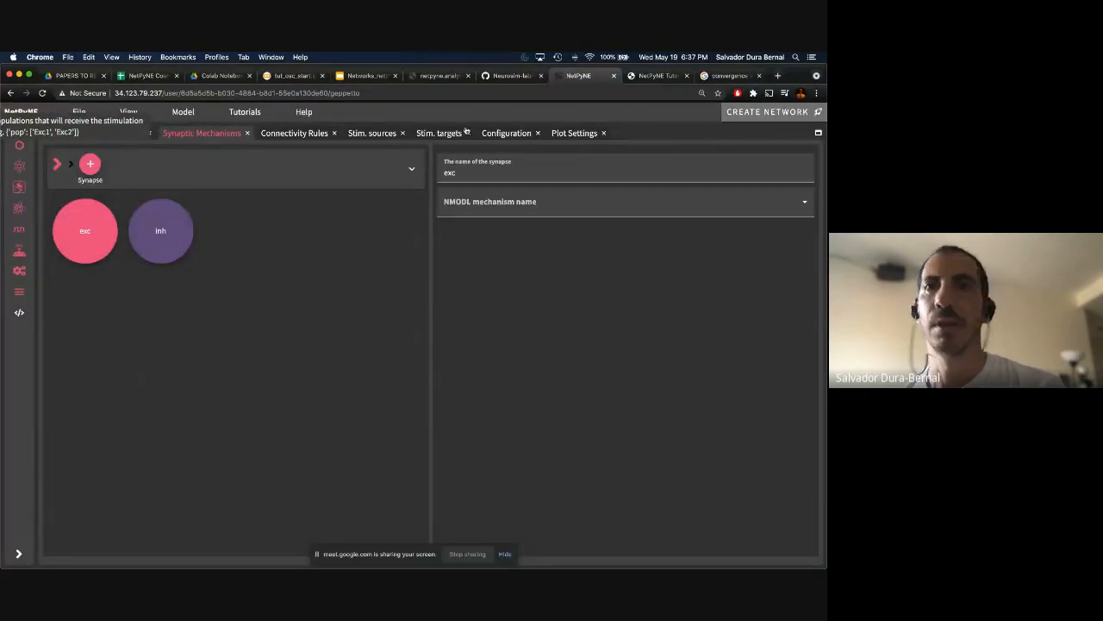
pyautogui.click(262, 114)
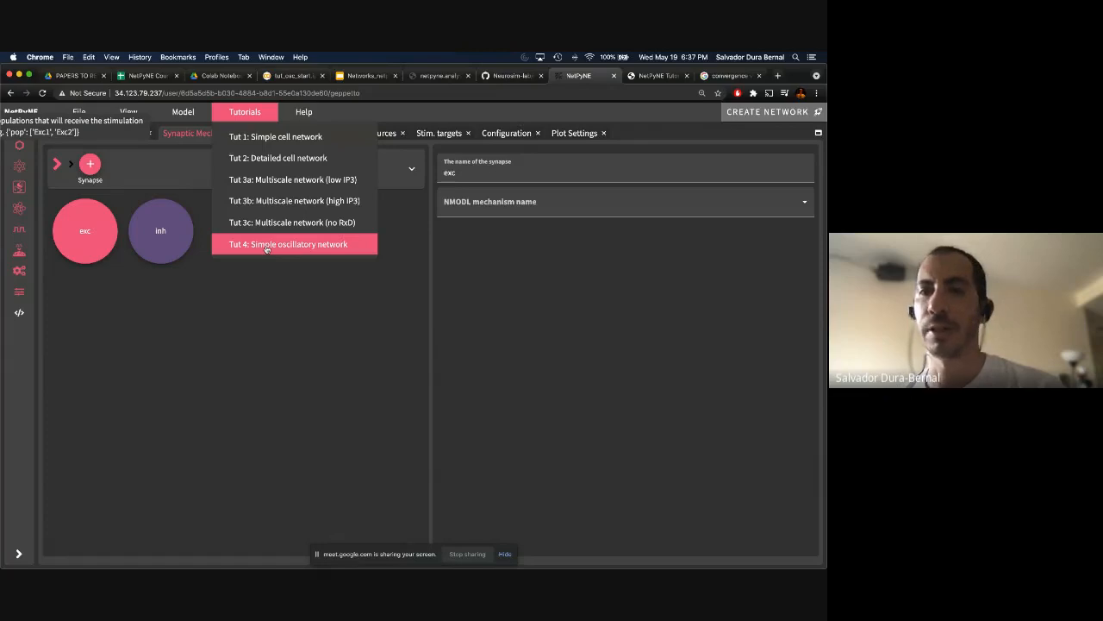
pyautogui.click(279, 325)
# Step: Create the network from the model, hide the screen-sharing notice and rotate the 3D representation
pyautogui.click(772, 113)
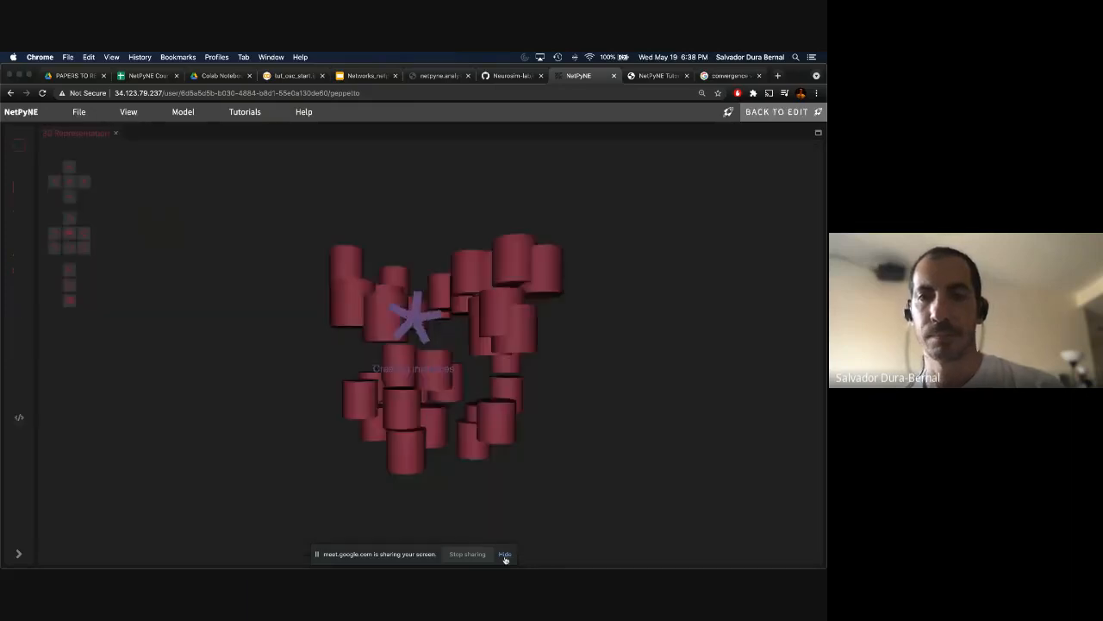
pyautogui.click(504, 555)
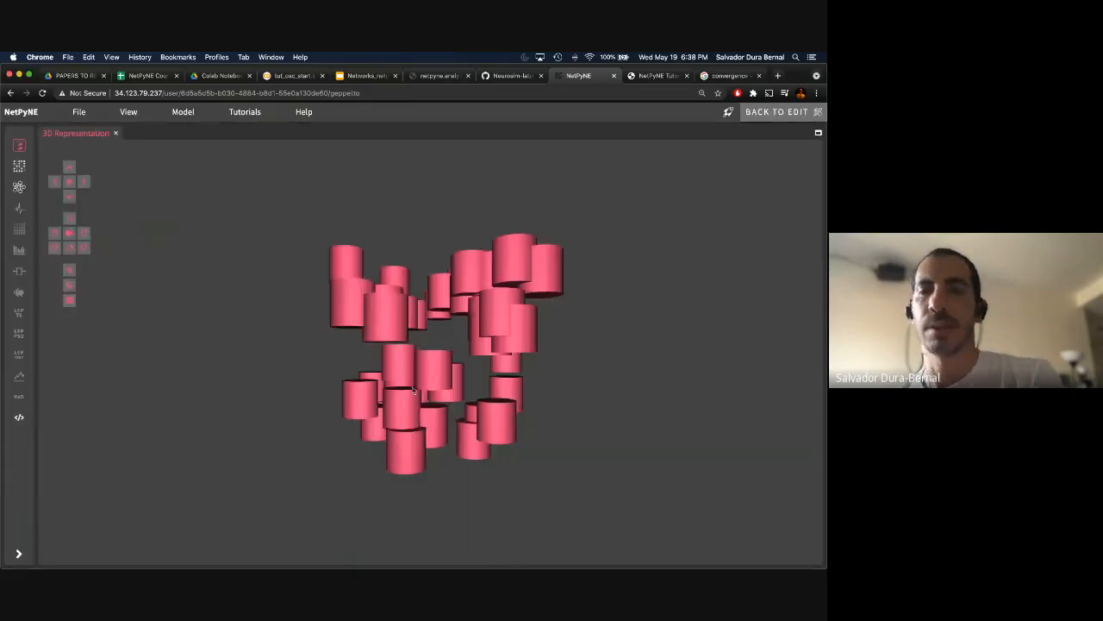
pyautogui.moveTo(414, 392); pyautogui.dragTo(341, 427)
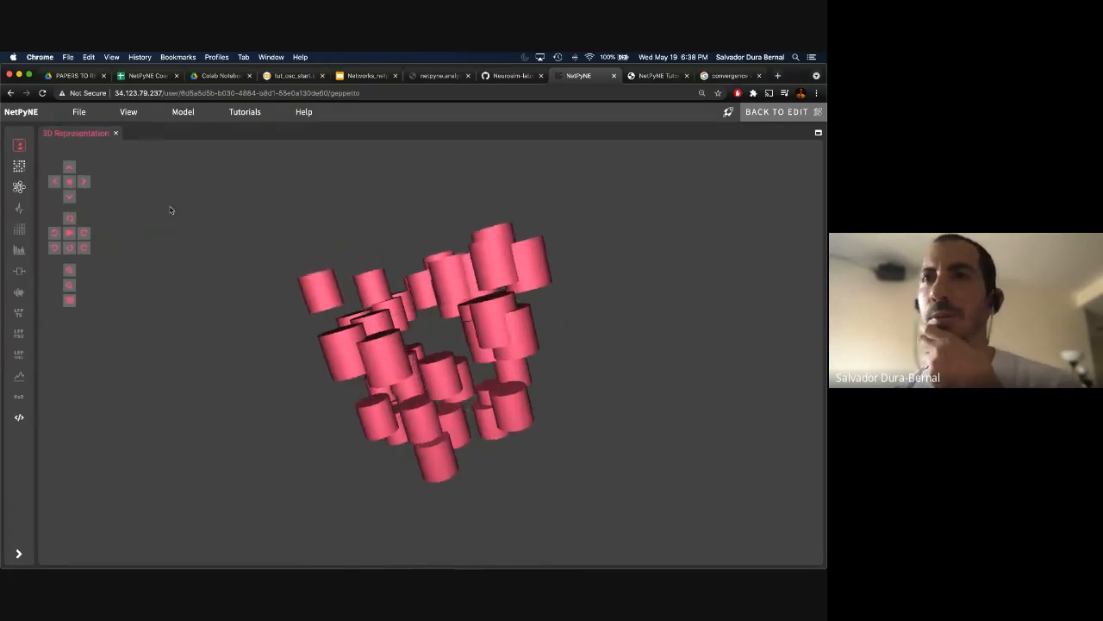
# Step: Apply random colors to all cells of the network in the 3D representation
pyautogui.click(66, 300)
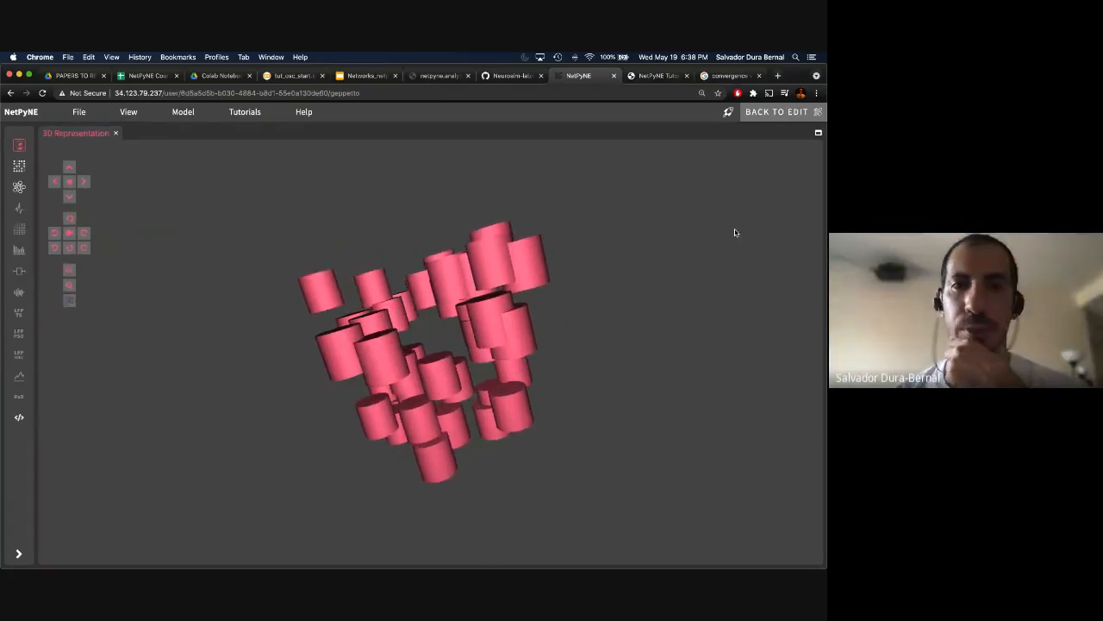
pyautogui.click(759, 222)
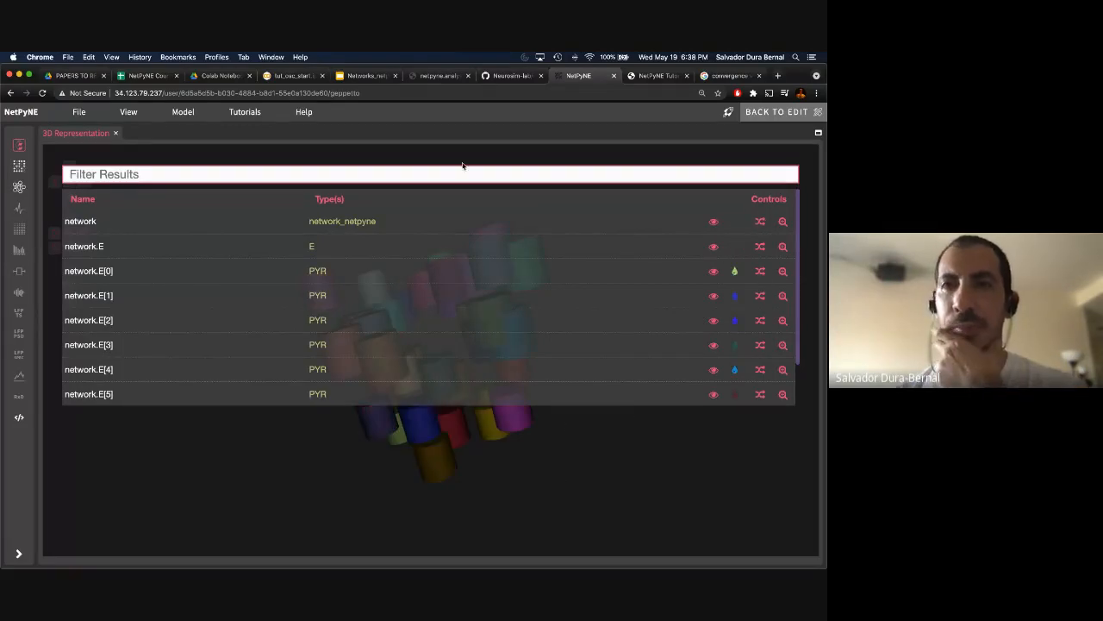
pyautogui.press('Escape')
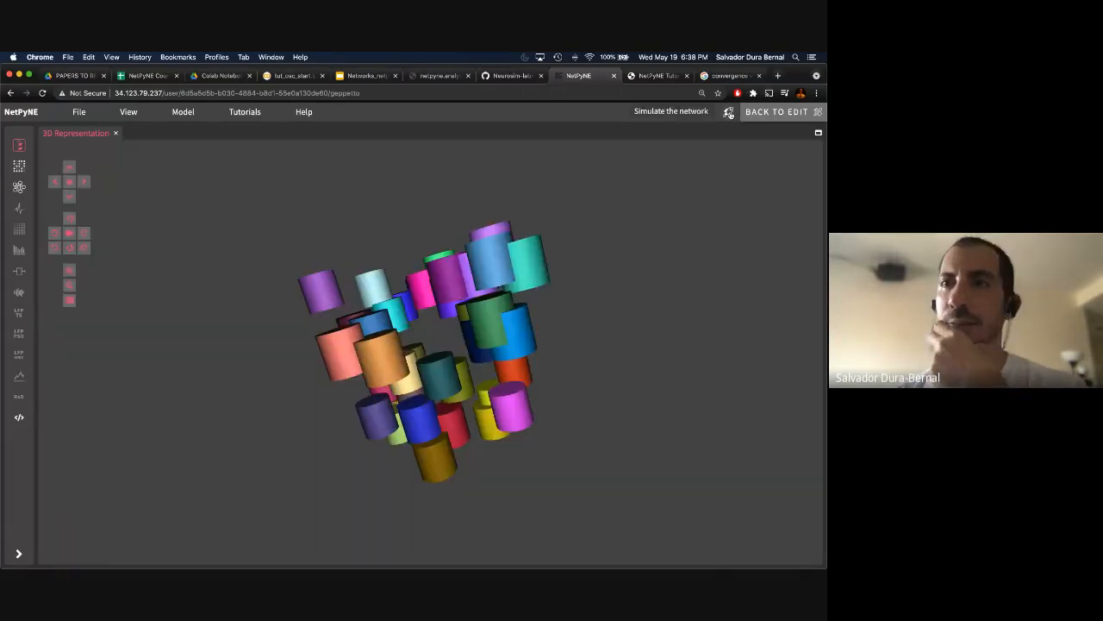
# Step: Simulate the network, and switch to the Networks_netpyne_oscillations slides to view the one on modifying parameters for different synchrony levels and oscillation frequencies
pyautogui.click(729, 113)
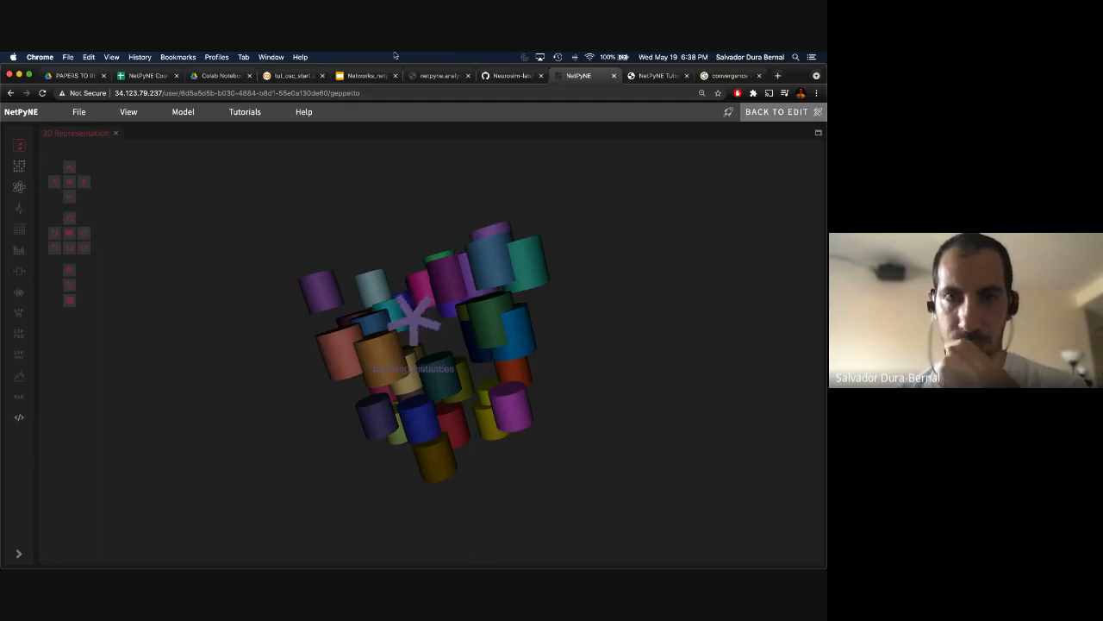
pyautogui.click(366, 75)
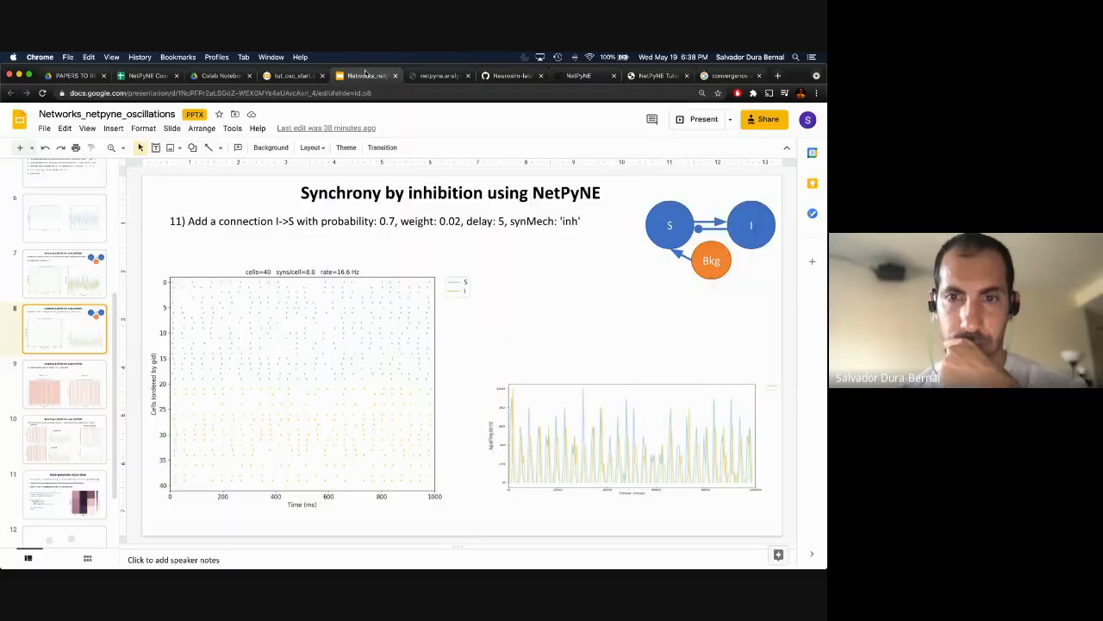
pyautogui.scroll(-2, 75, 457)
pyautogui.click(76, 453)
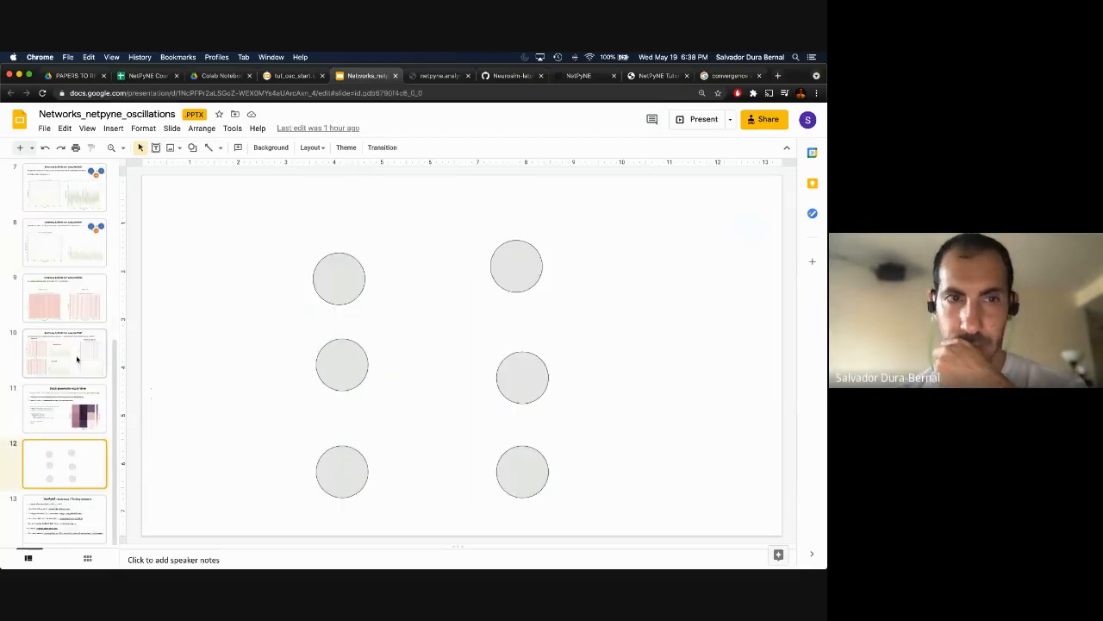
pyautogui.click(77, 359)
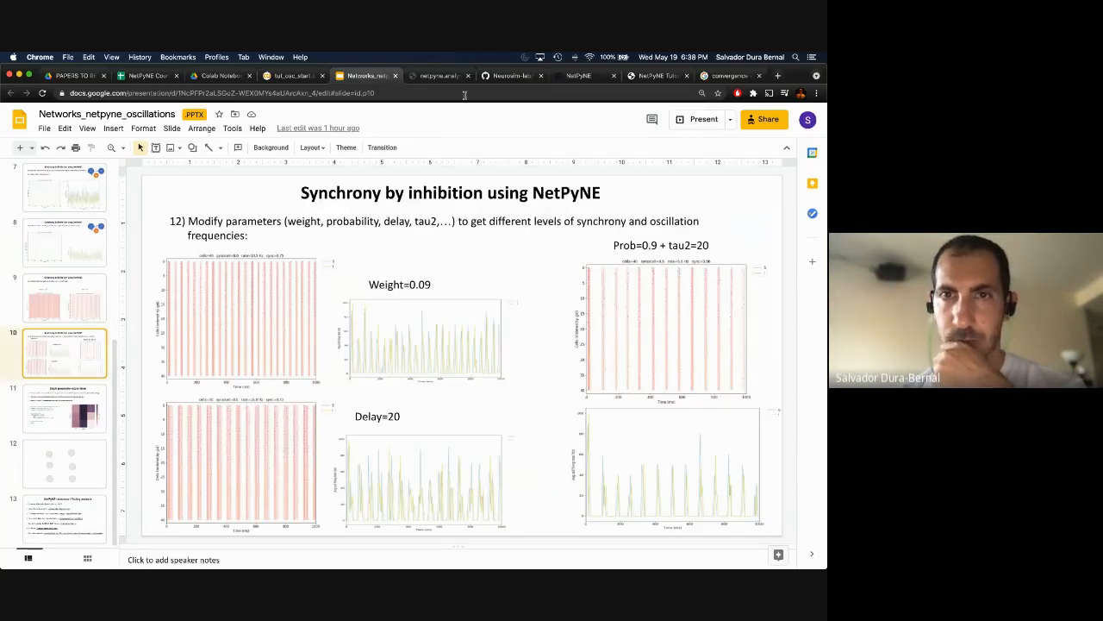
# Step: Switch back to NetPyNE and view the simulated network's cell traces and raster plot beside the 3D representation
pyautogui.click(586, 76)
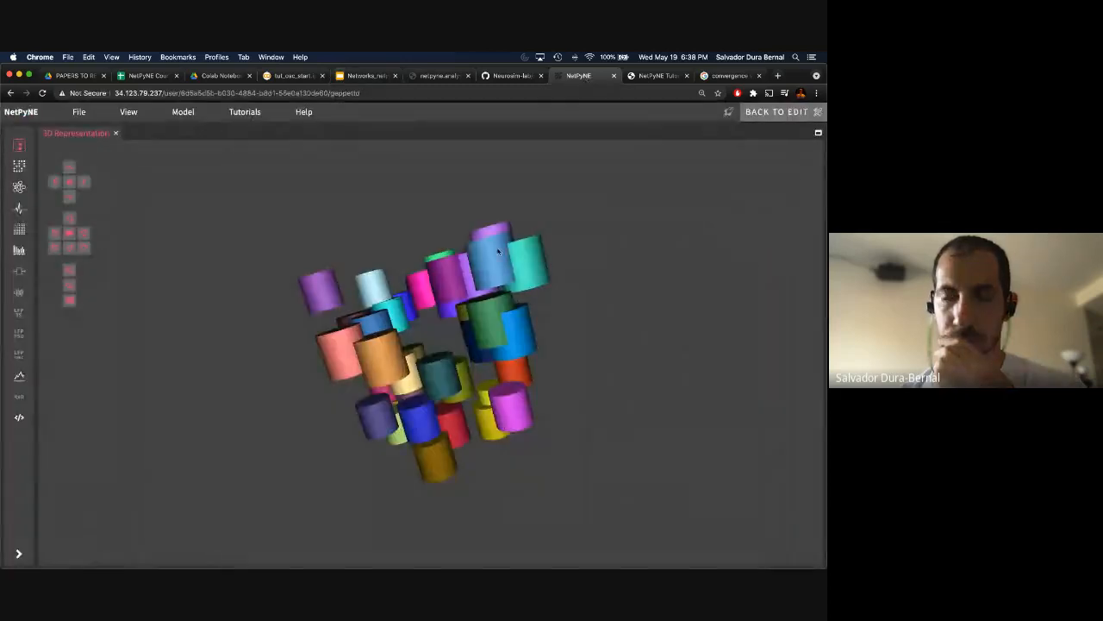
pyautogui.moveTo(495, 248); pyautogui.dragTo(517, 269)
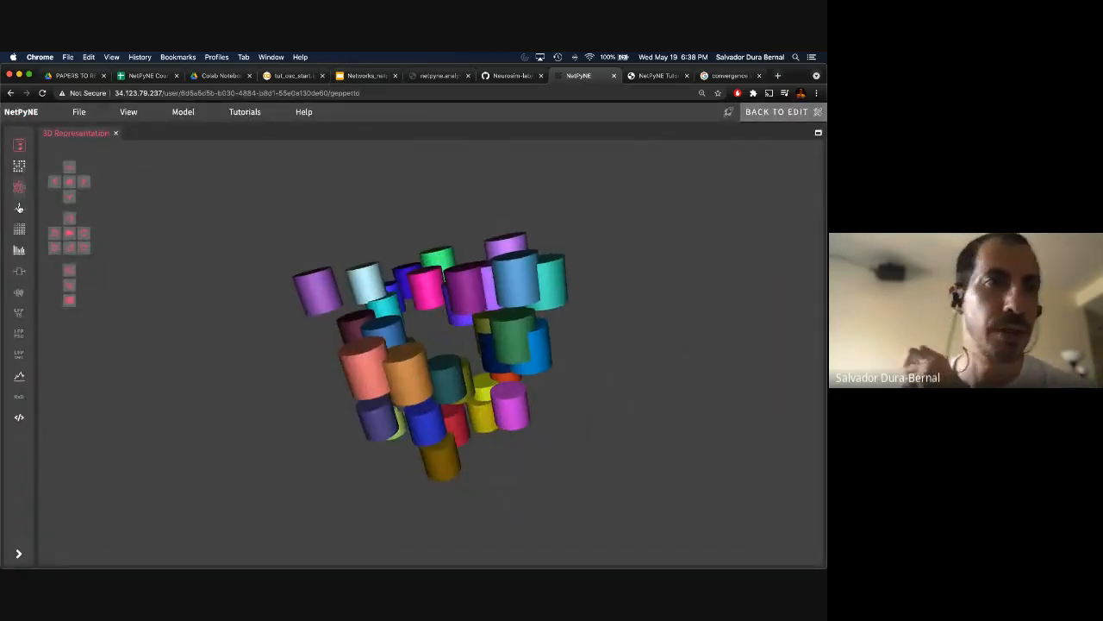
pyautogui.click(19, 208)
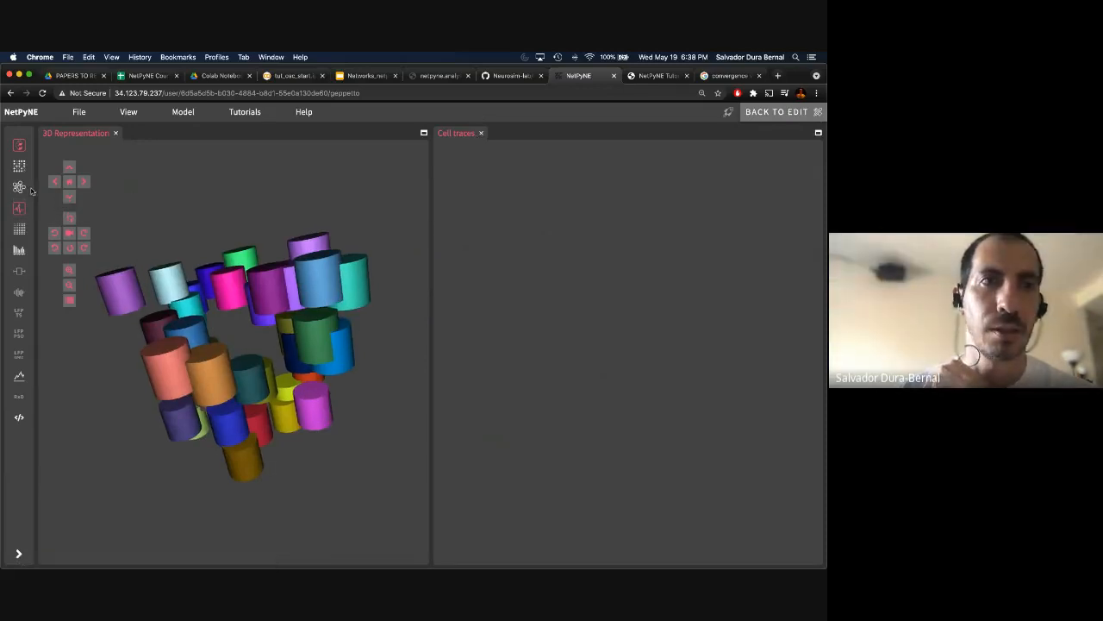
pyautogui.click(19, 231)
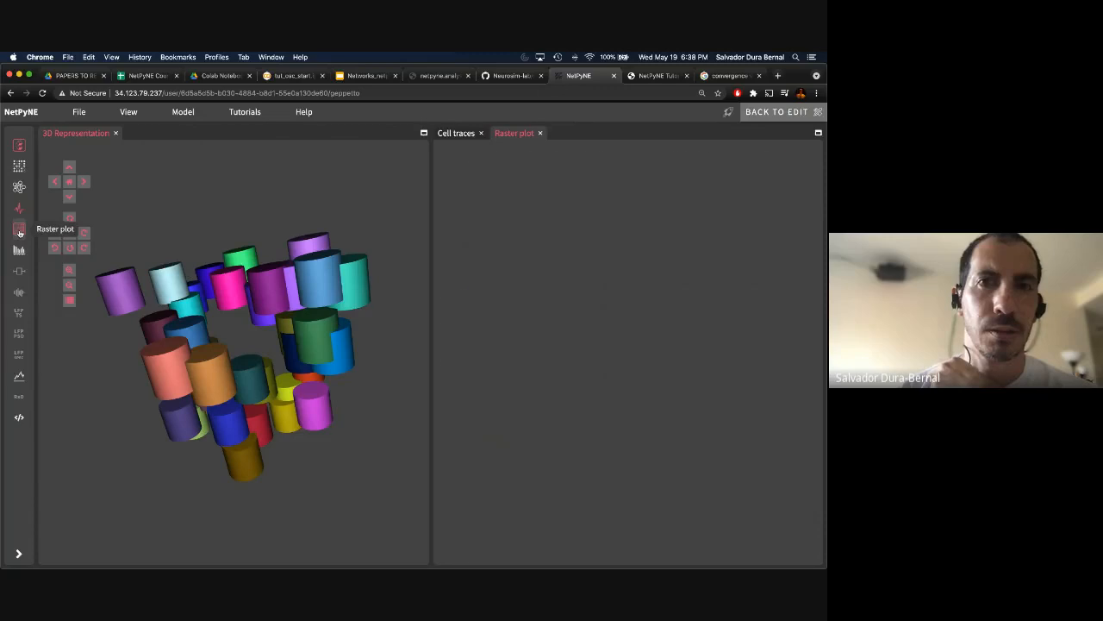
pyautogui.click(458, 135)
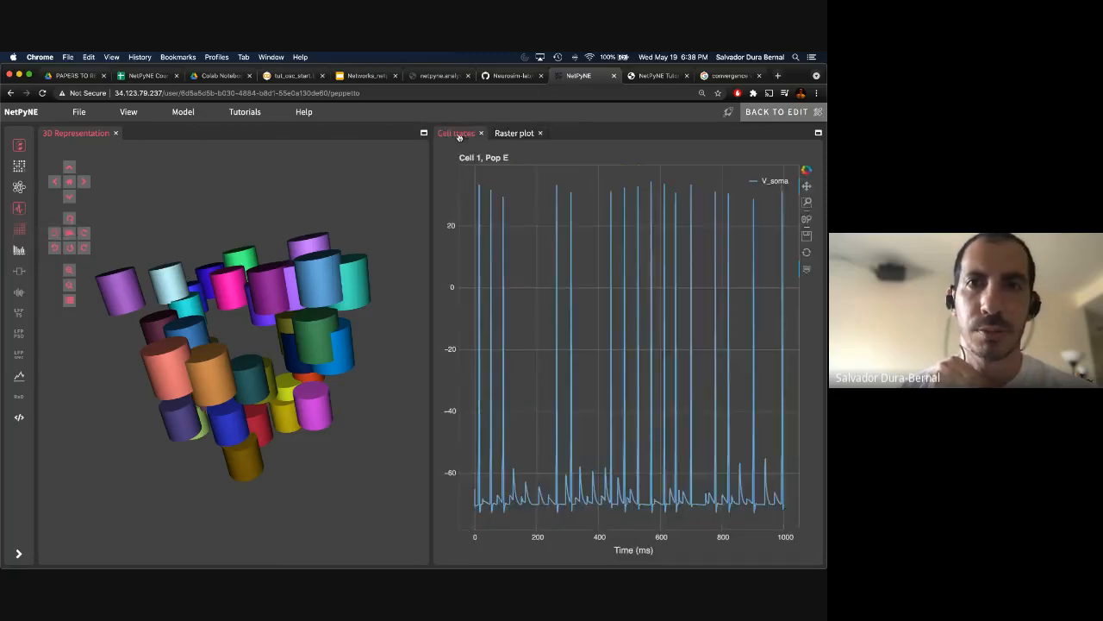
pyautogui.click(518, 136)
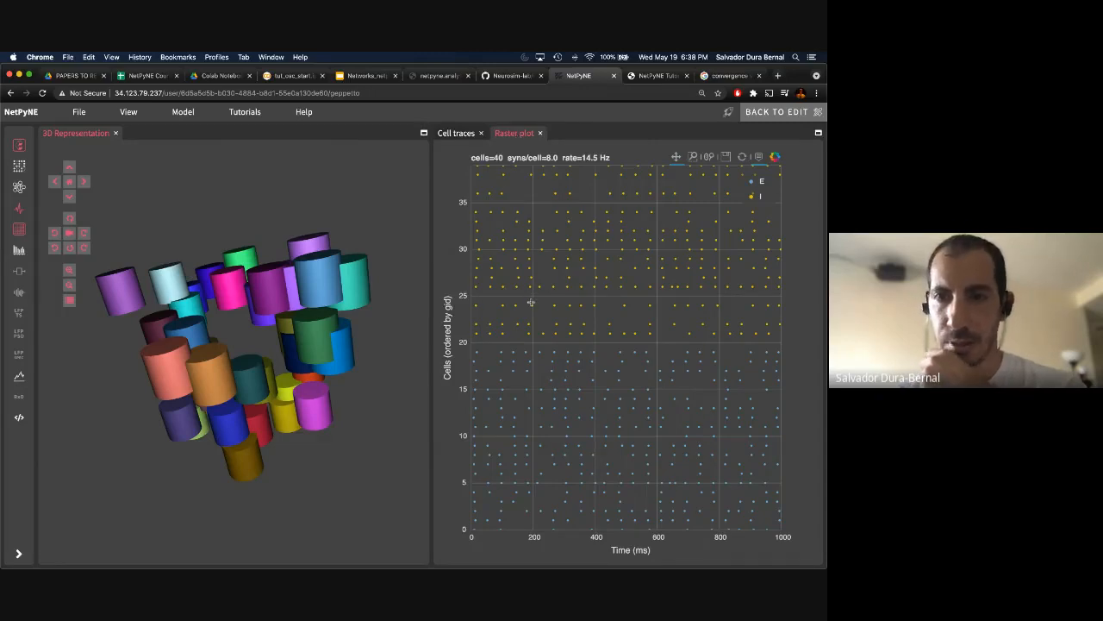
# Step: Add the spike histogram plot, dock it below the cell traces and enlarge its pane
pyautogui.click(18, 253)
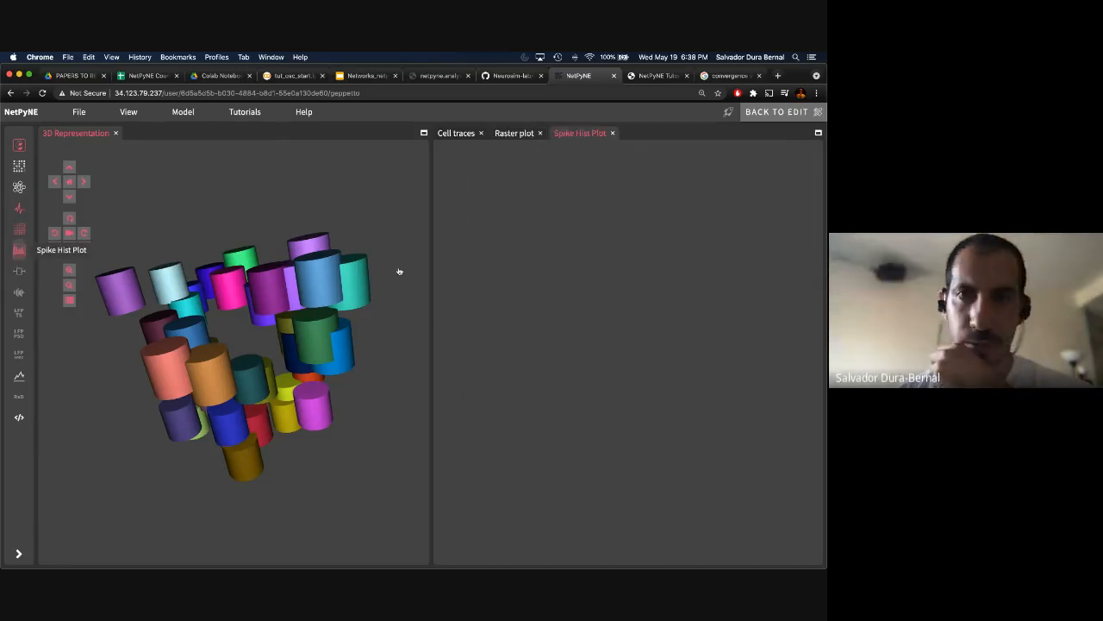
pyautogui.moveTo(579, 135); pyautogui.dragTo(667, 389)
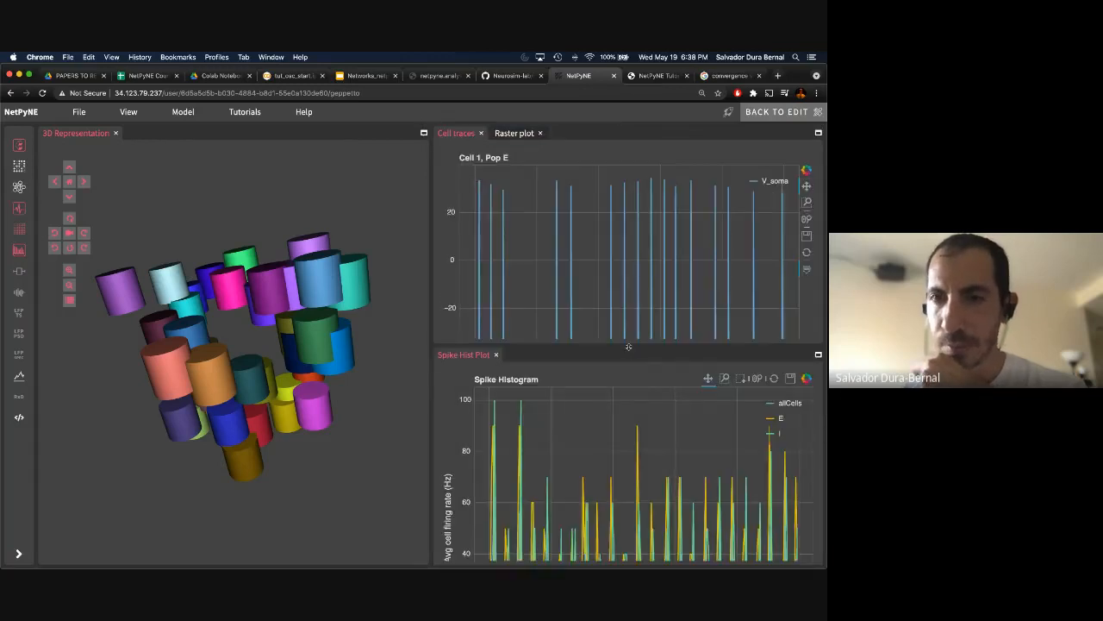
pyautogui.moveTo(627, 346); pyautogui.dragTo(635, 297)
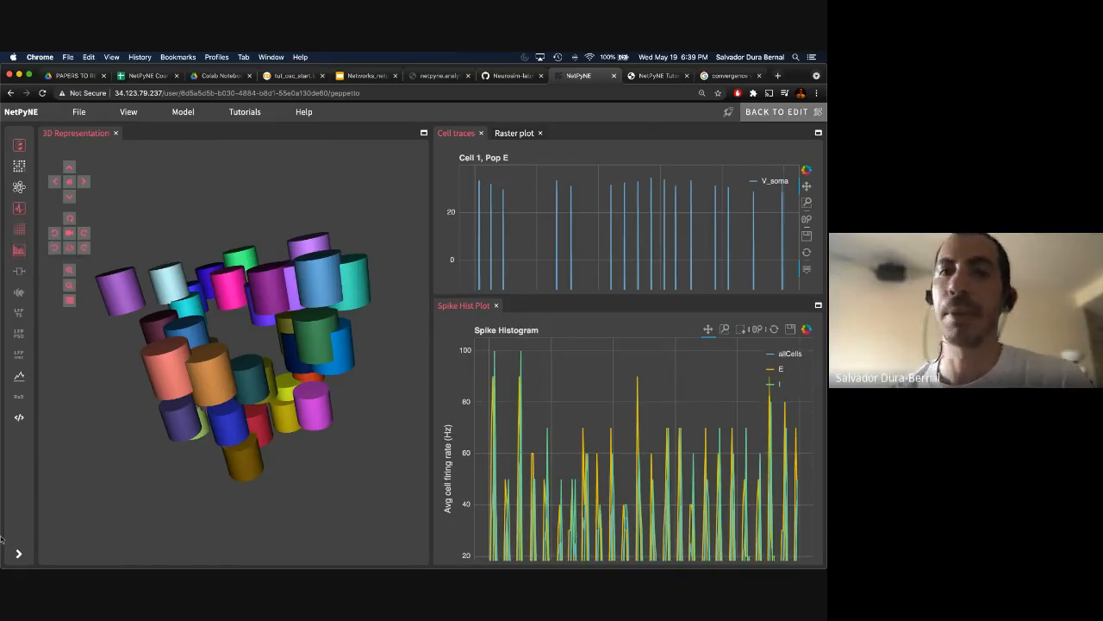
# Step: Show the Python console, enlarge its pane and evaluate sim in the first cell
pyautogui.click(19, 419)
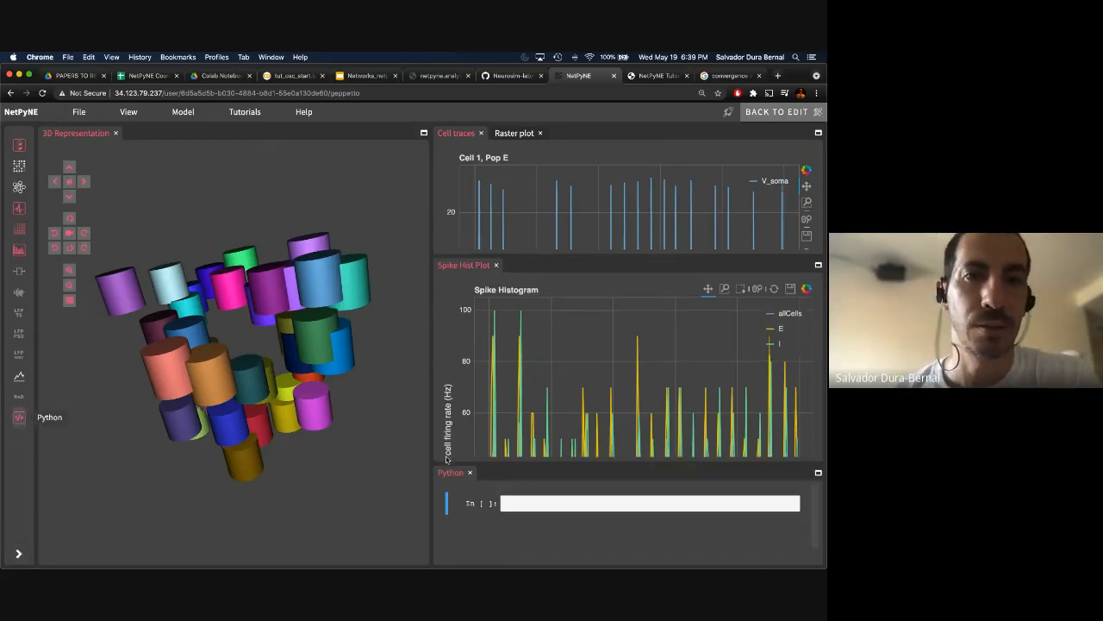
pyautogui.moveTo(476, 463); pyautogui.dragTo(529, 457)
pyautogui.click(542, 404)
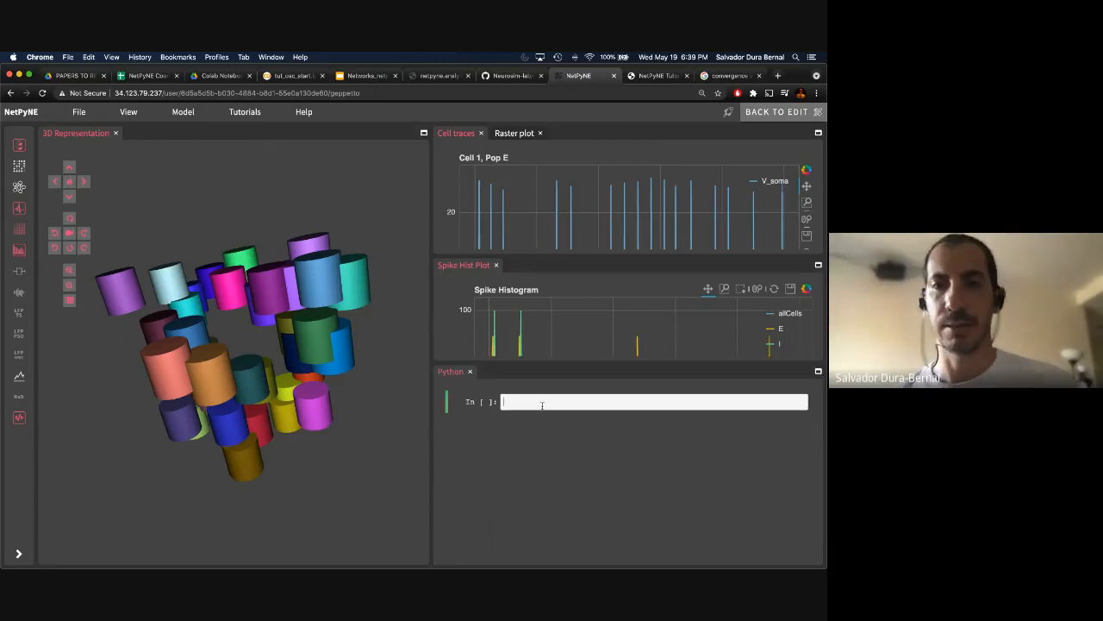
pyautogui.write('sim')
pyautogui.hotkey('shift', 'Return')
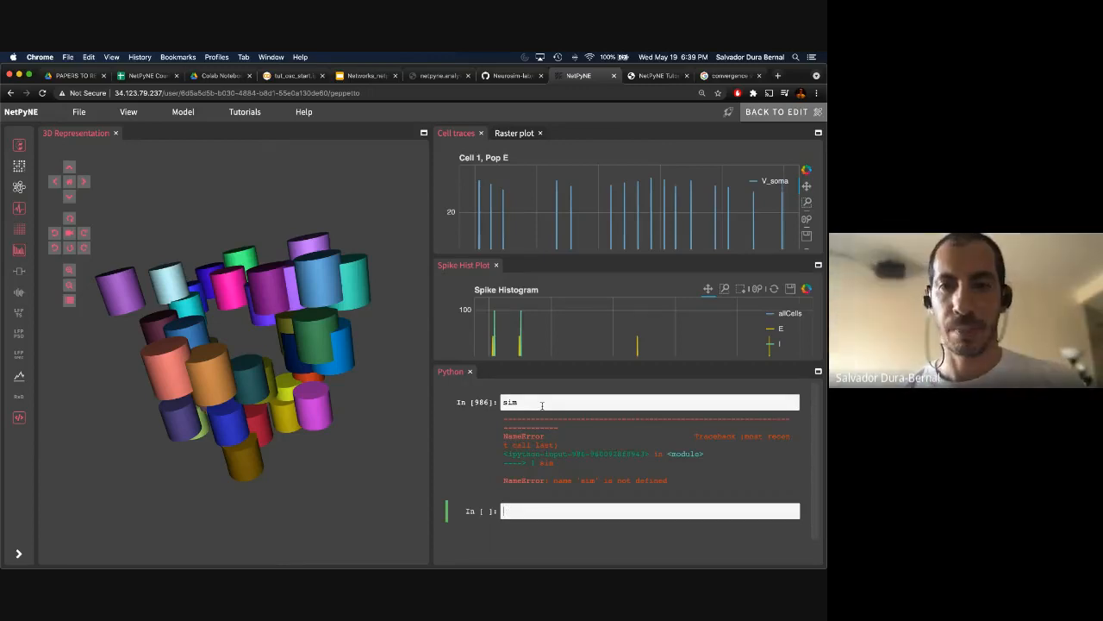
# Step: Import the simulation module in the Python console by running from netpyne import sim
pyautogui.write('frome')
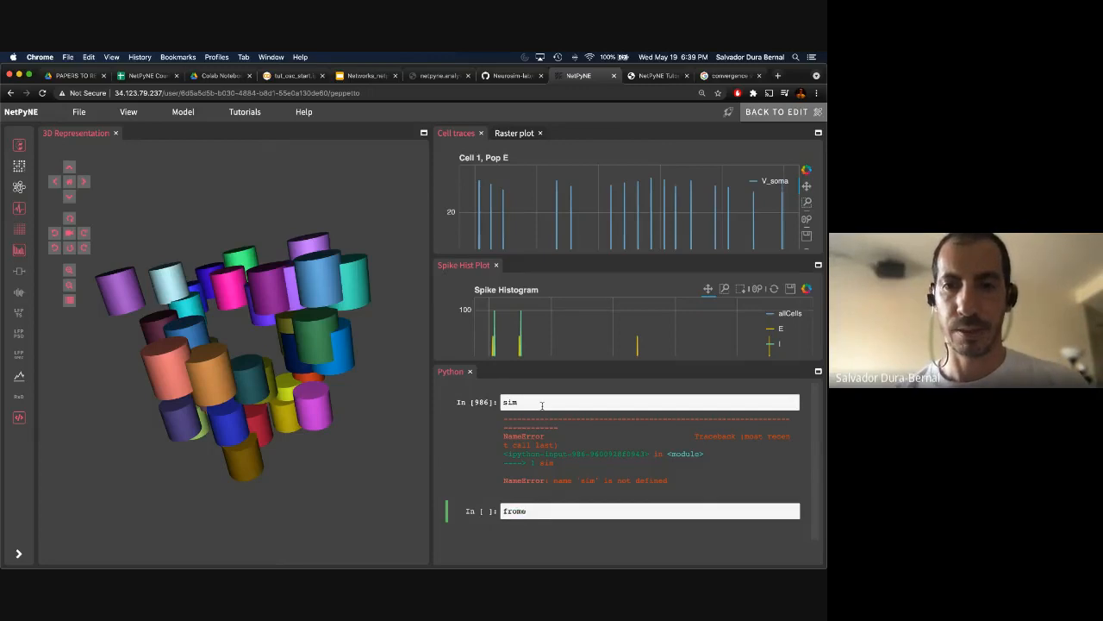
pyautogui.press('BackSpace')
pyautogui.write(' netpyne ')
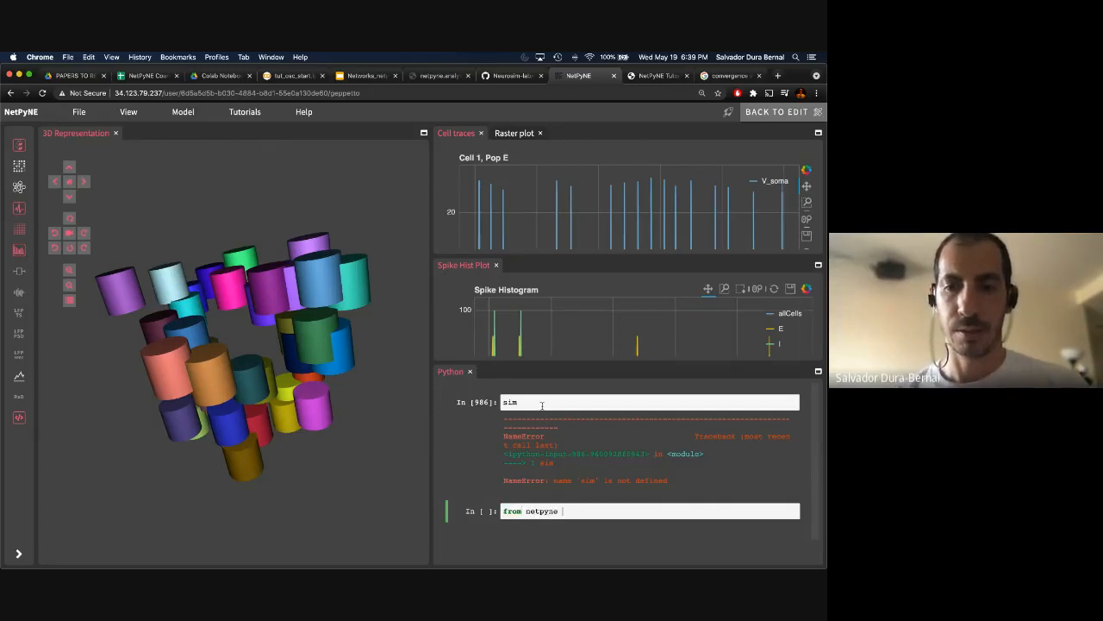
pyautogui.write('import sim')
pyautogui.hotkey('shift', 'Return')
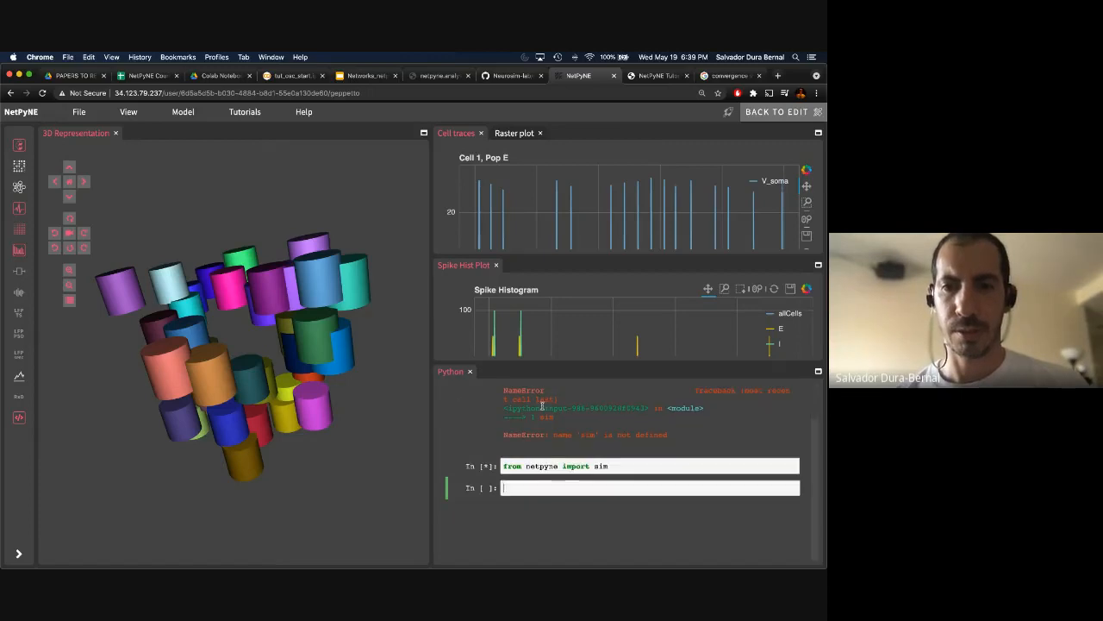
# Step: Run sim.analysis.plotRateSpectrogram() in a new console cell and look through its output
pyautogui.write('sim.analysi')
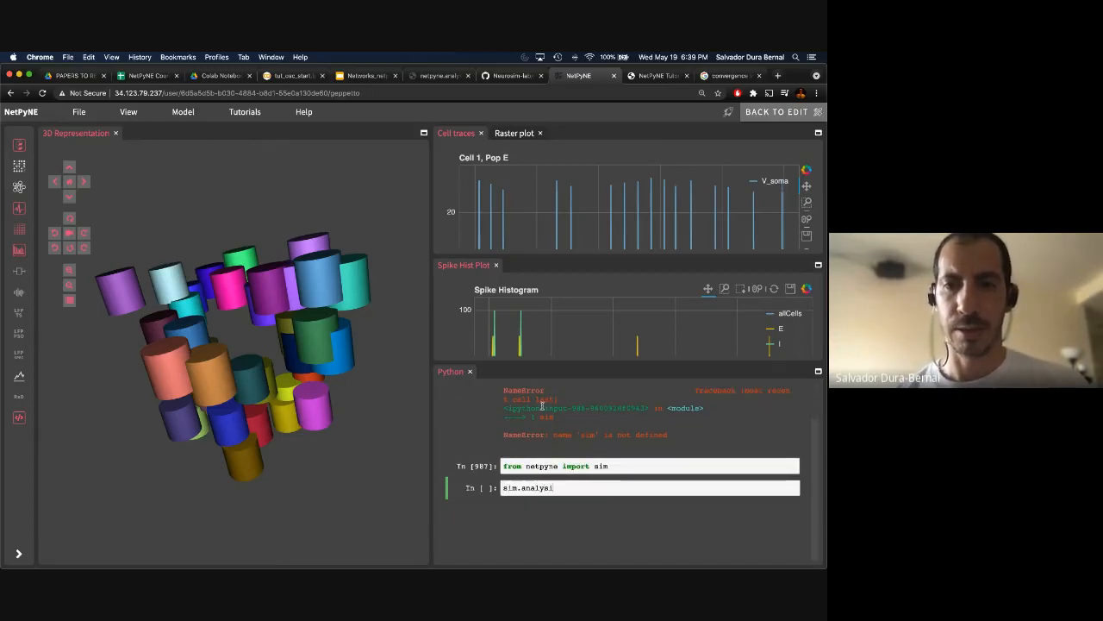
pyautogui.write('s.plot')
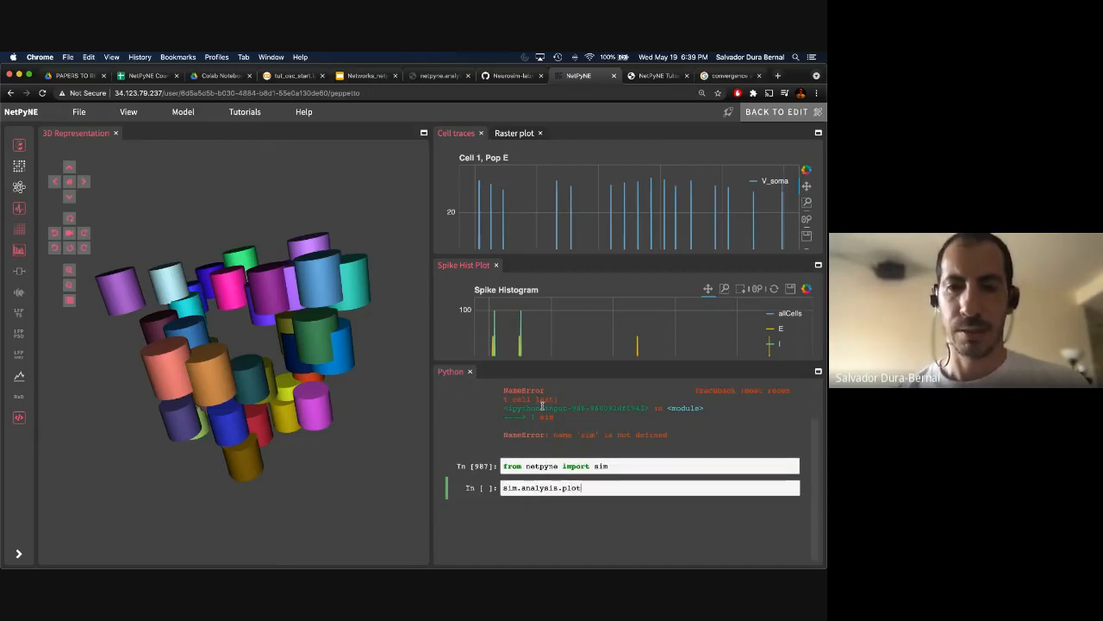
pyautogui.write('RateSpect')
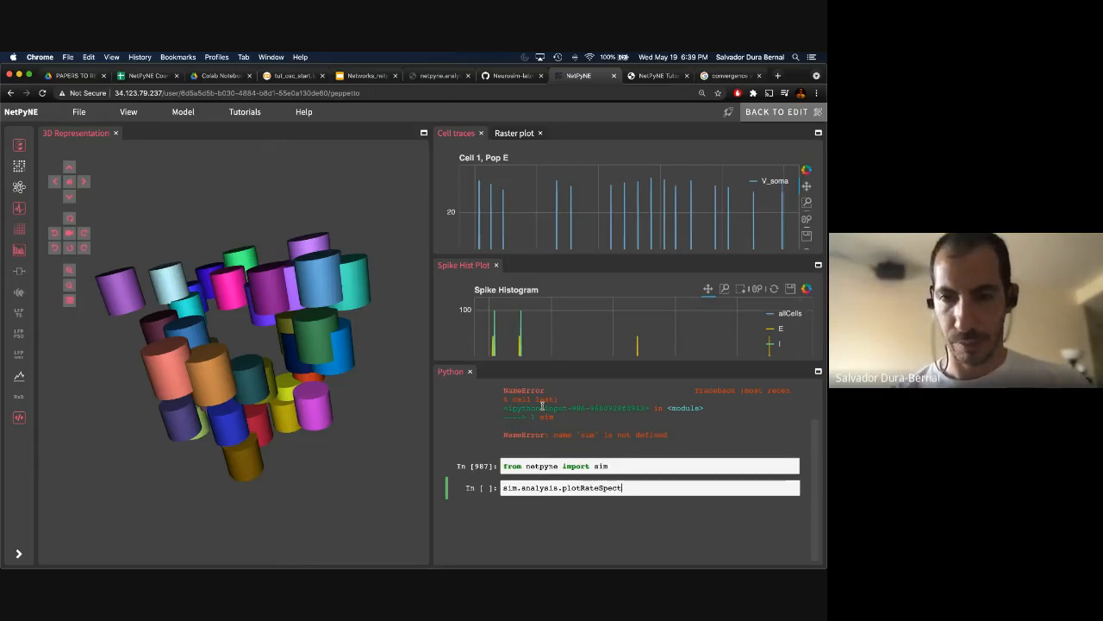
pyautogui.write('gtrogram(')
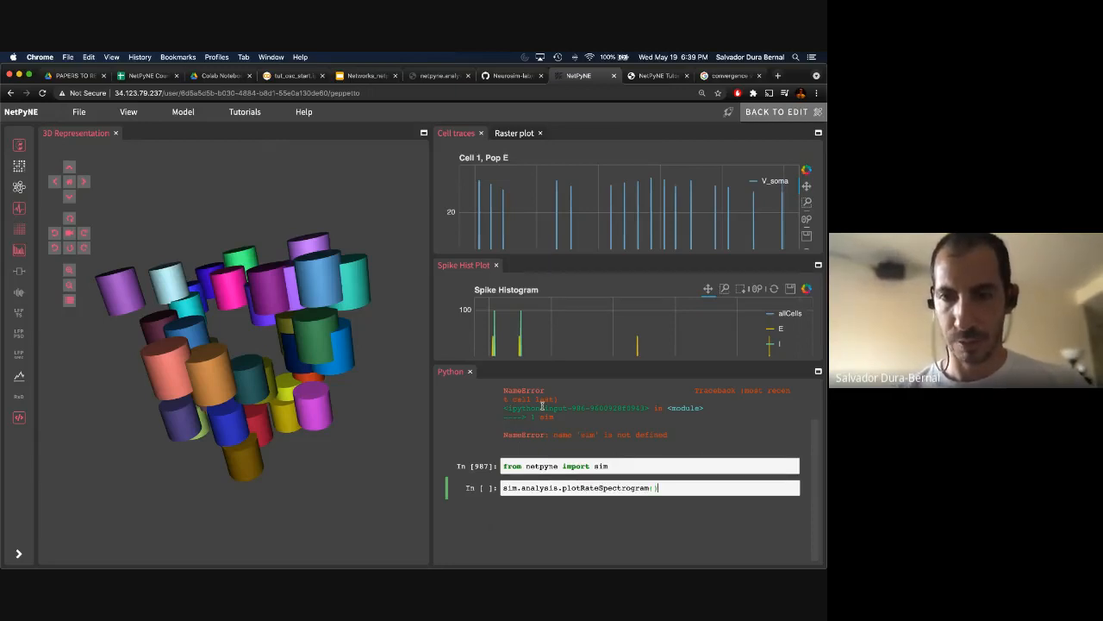
pyautogui.hotkey('shift', 'Return')
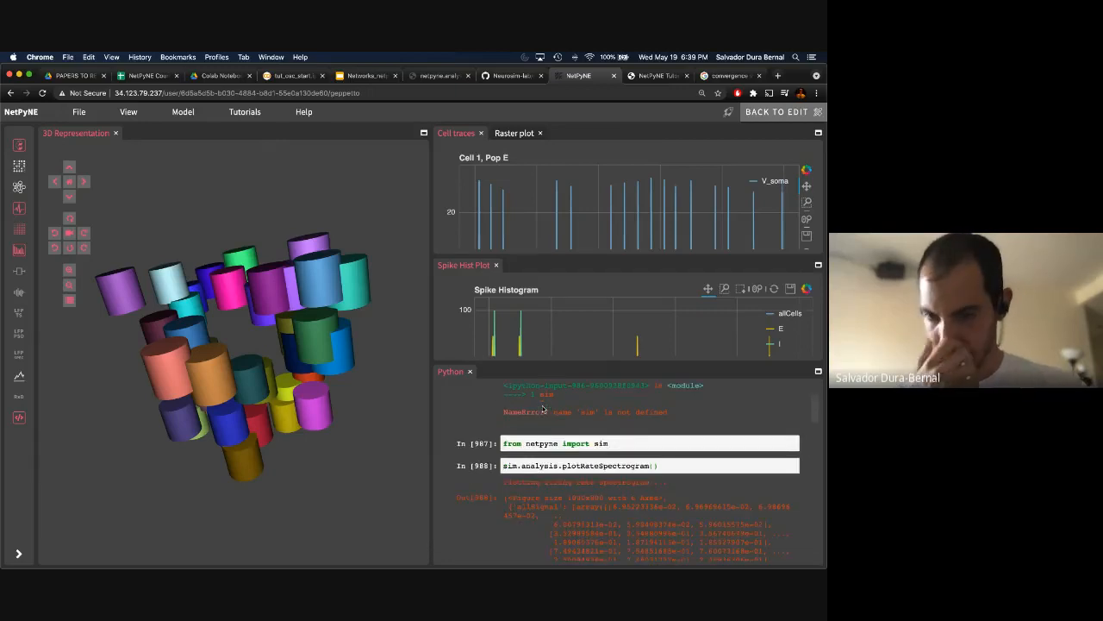
pyautogui.scroll(-10, 628, 478)
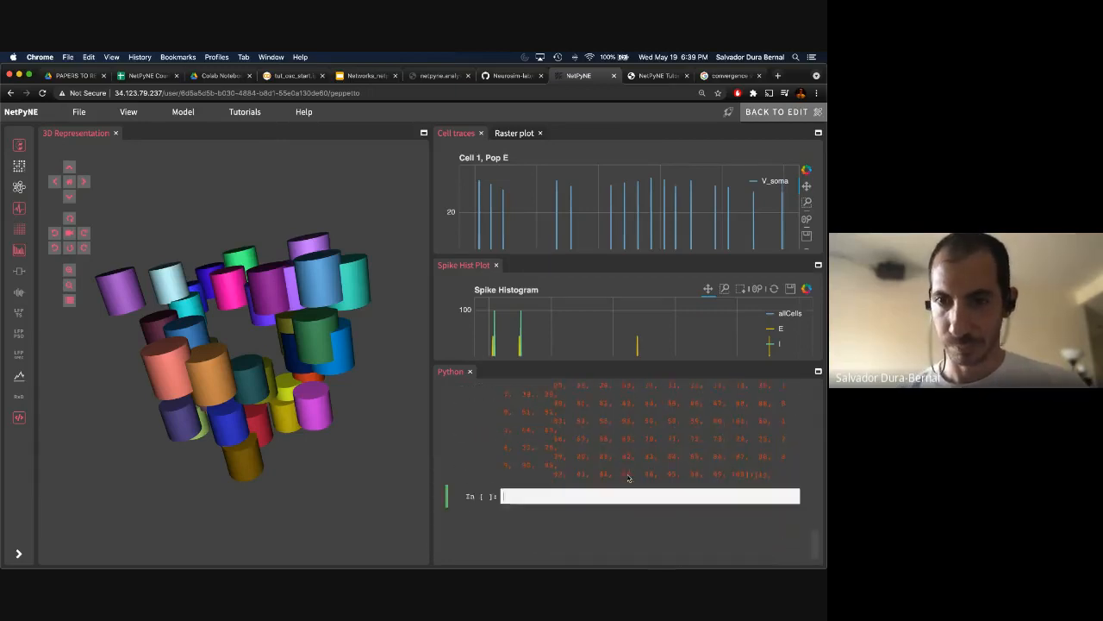
pyautogui.scroll(5, 628, 478)
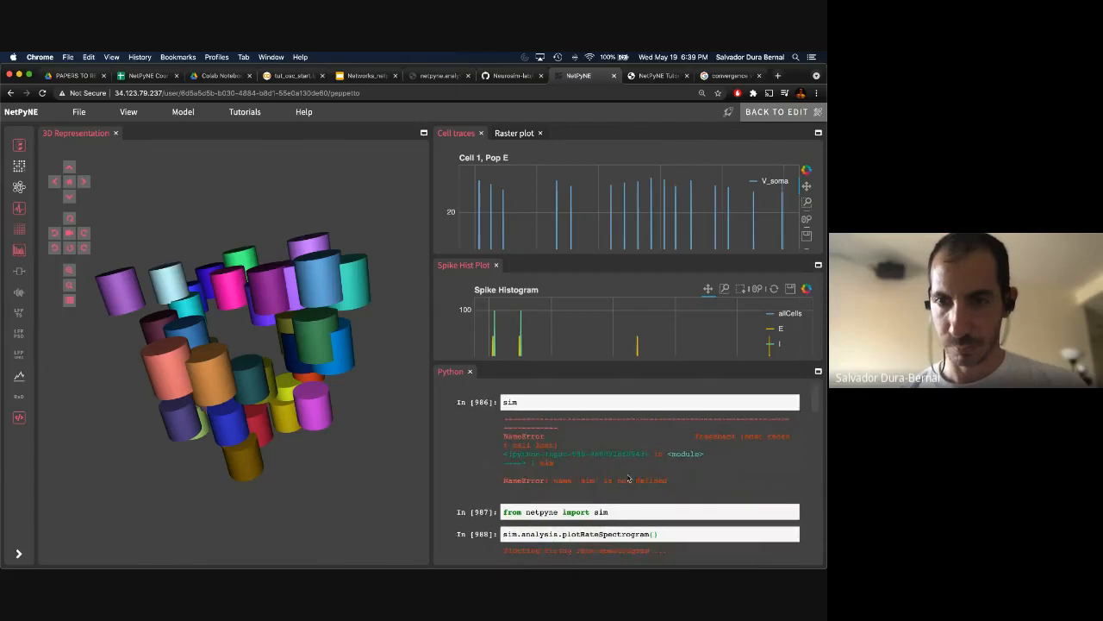
# Step: End the plotRateSpectrogram call with a semicolon, add the argument showFig=1 and rerun the cell
pyautogui.click(670, 486)
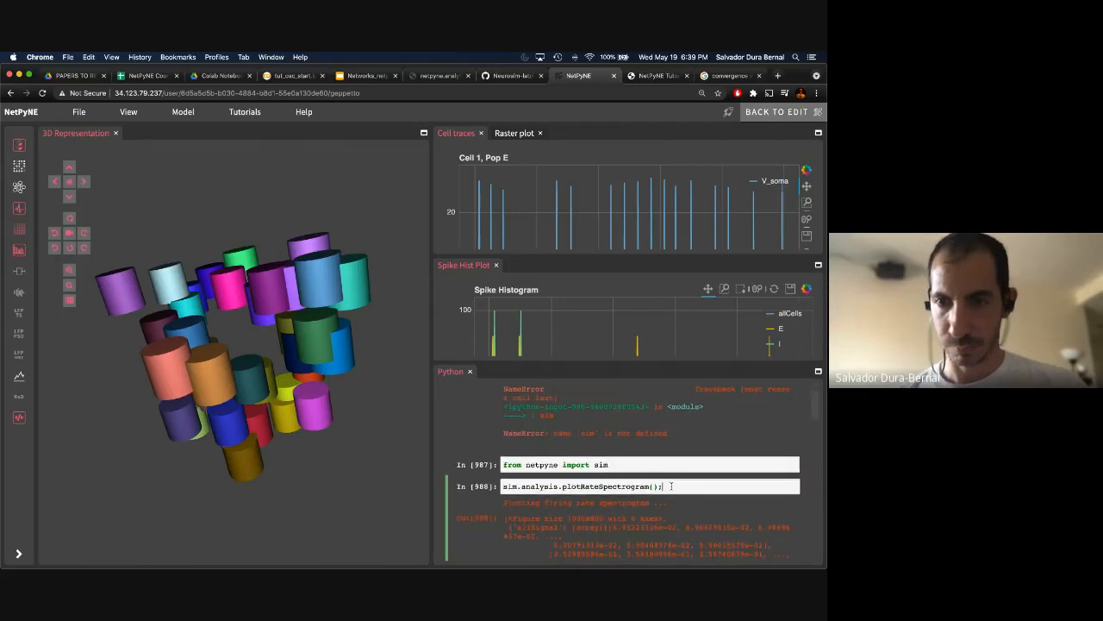
pyautogui.hotkey('shift', 'Return')
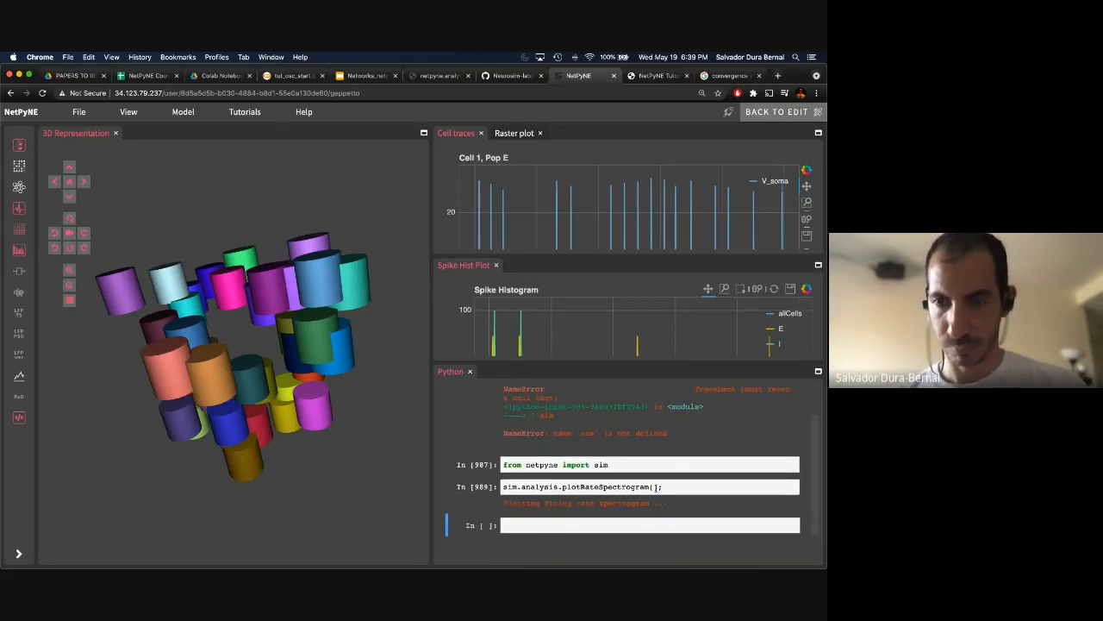
pyautogui.press('Up')
pyautogui.write('showFig')
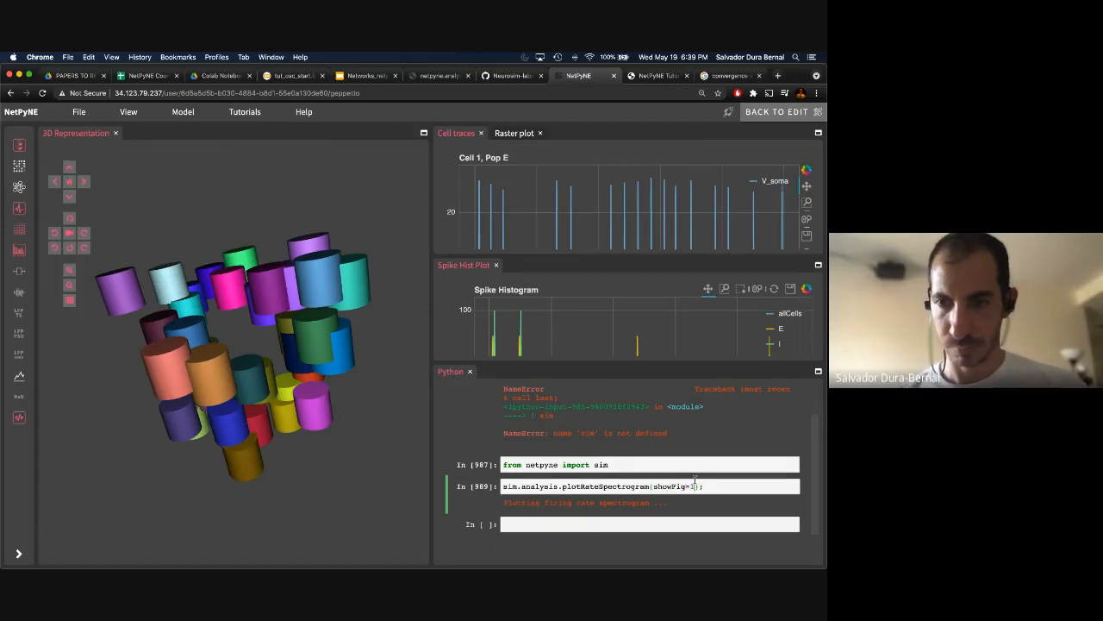
pyautogui.write('=1')
pyautogui.hotkey('shift', 'Return')
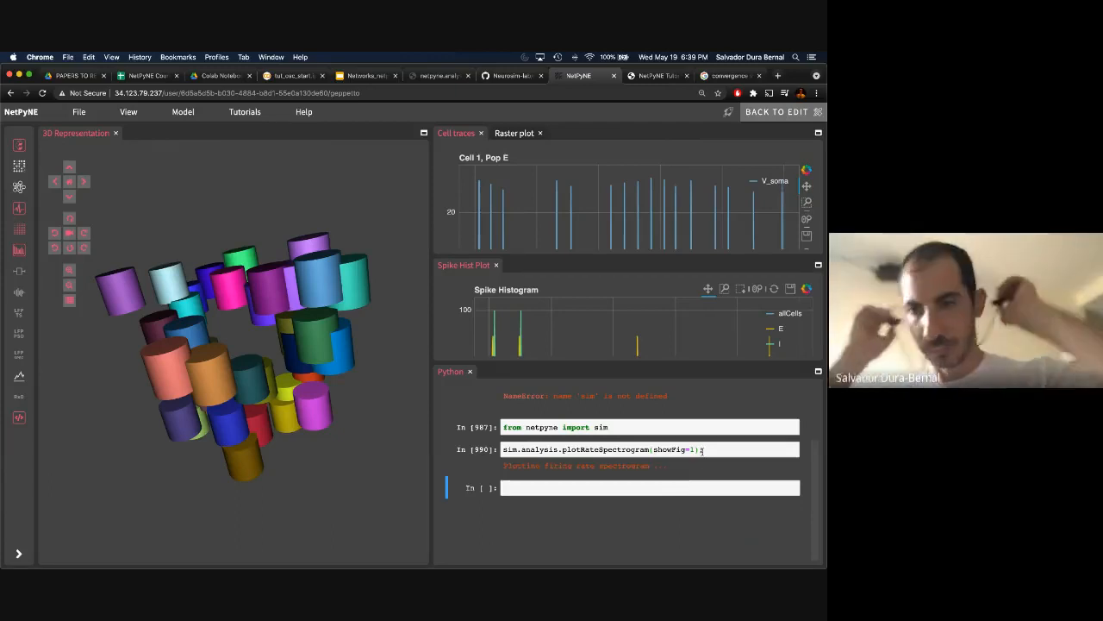
# Step: Write %matplotlib inline in the empty console cell below the spectrogram call
pyautogui.click(577, 449)
pyautogui.click(610, 425)
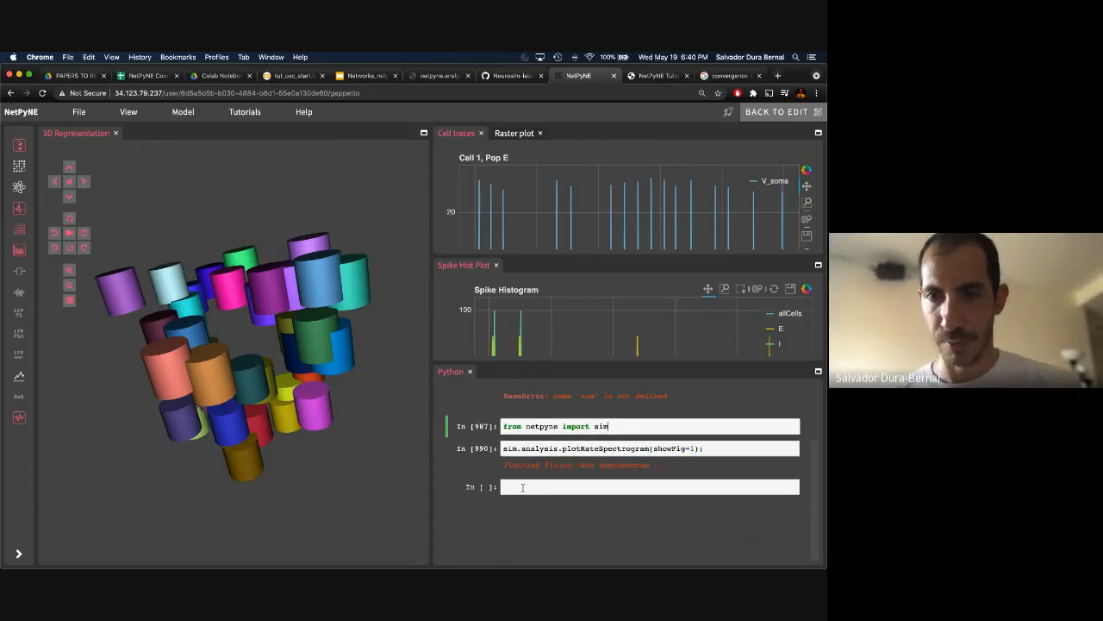
pyautogui.click(522, 486)
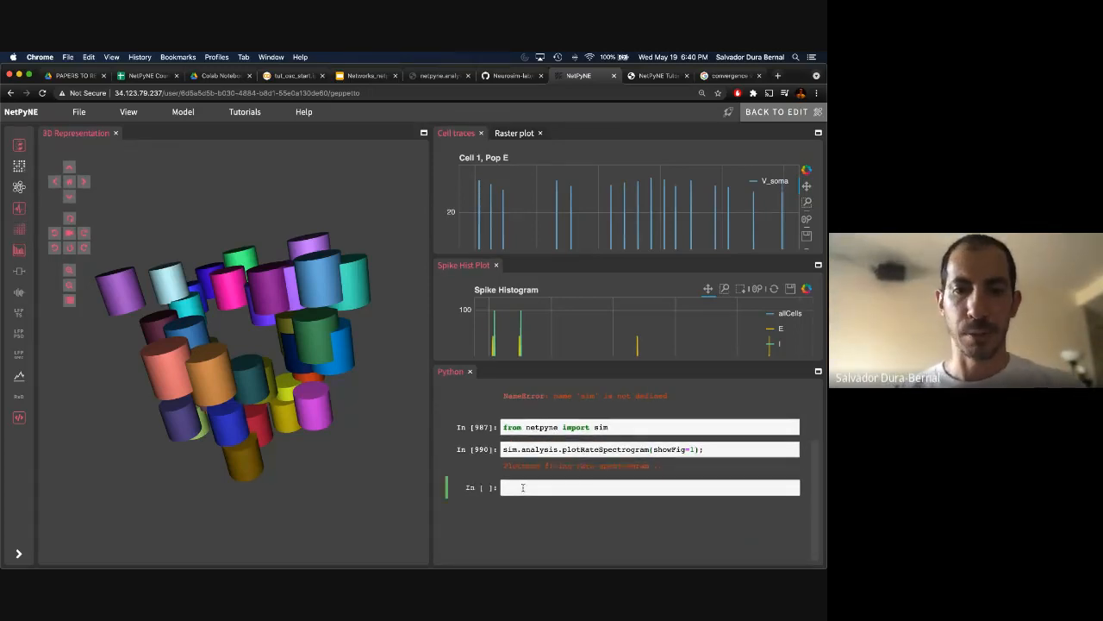
pyautogui.write('s')
pyautogui.write('ma')
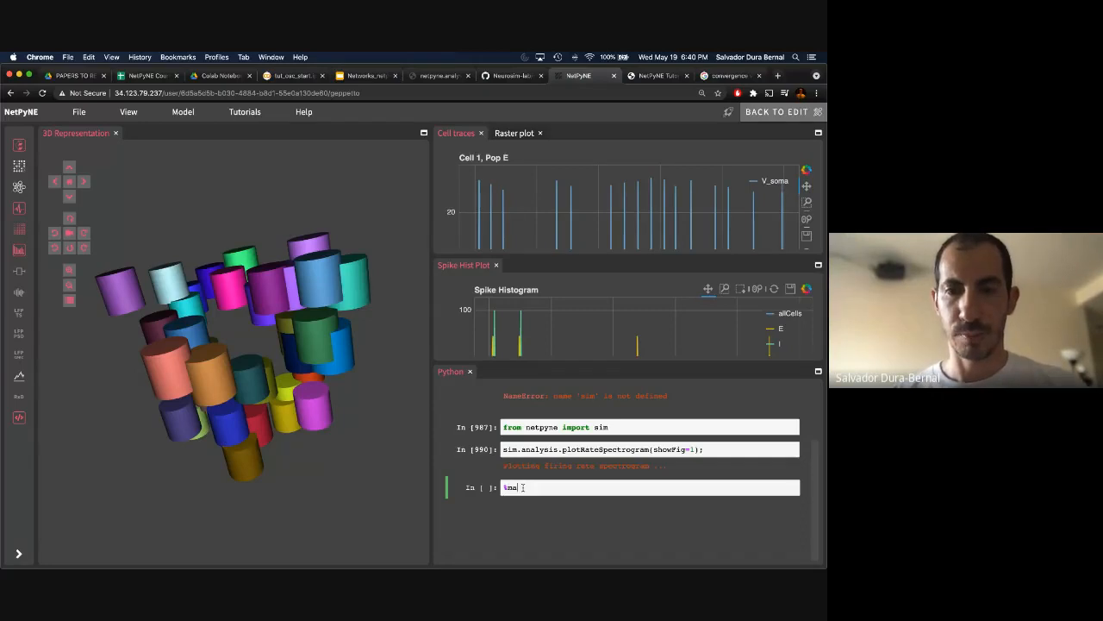
pyautogui.write('tplotlib inline')
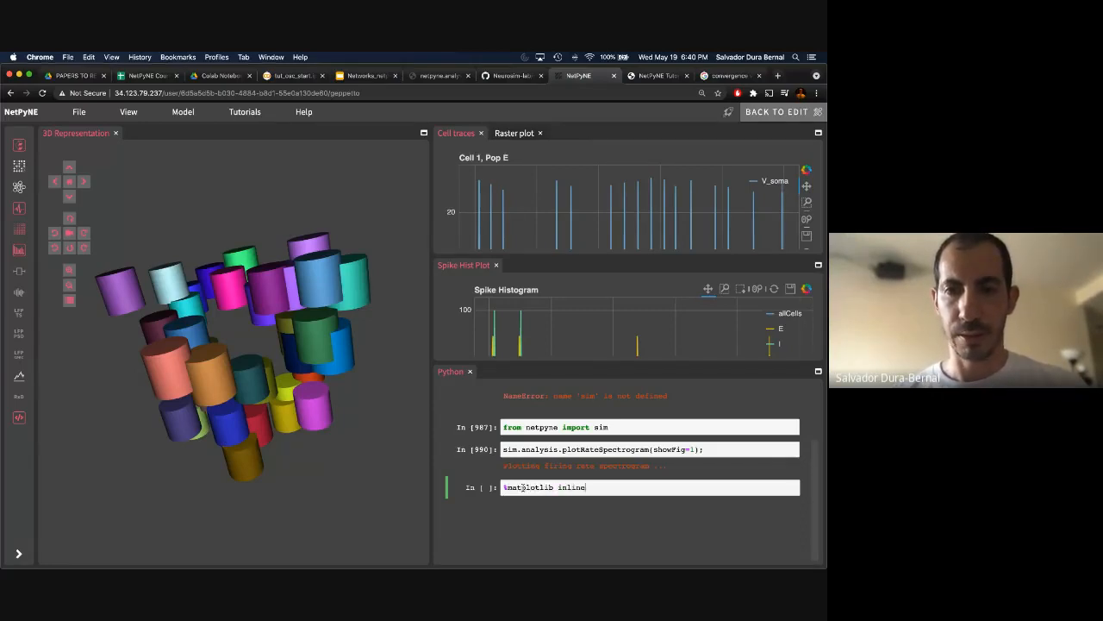
# Step: Move the %matplotlib inline line out of its cell to a new line above the plotRateSpectrogram call
pyautogui.moveTo(587, 488); pyautogui.dragTo(489, 486)
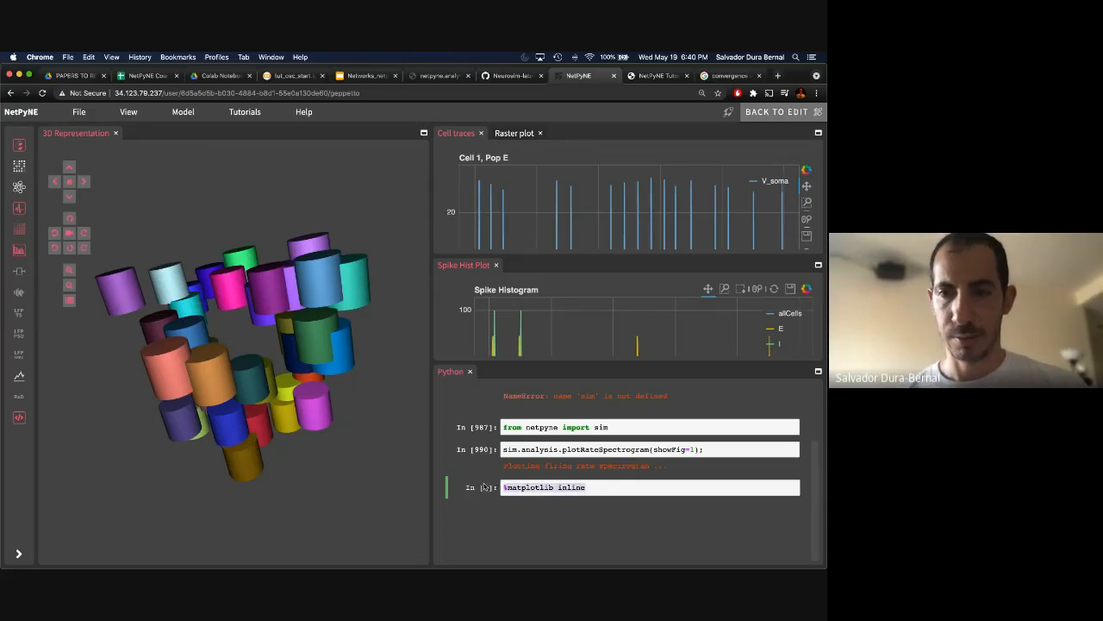
pyautogui.press('super+x')
pyautogui.click(508, 447)
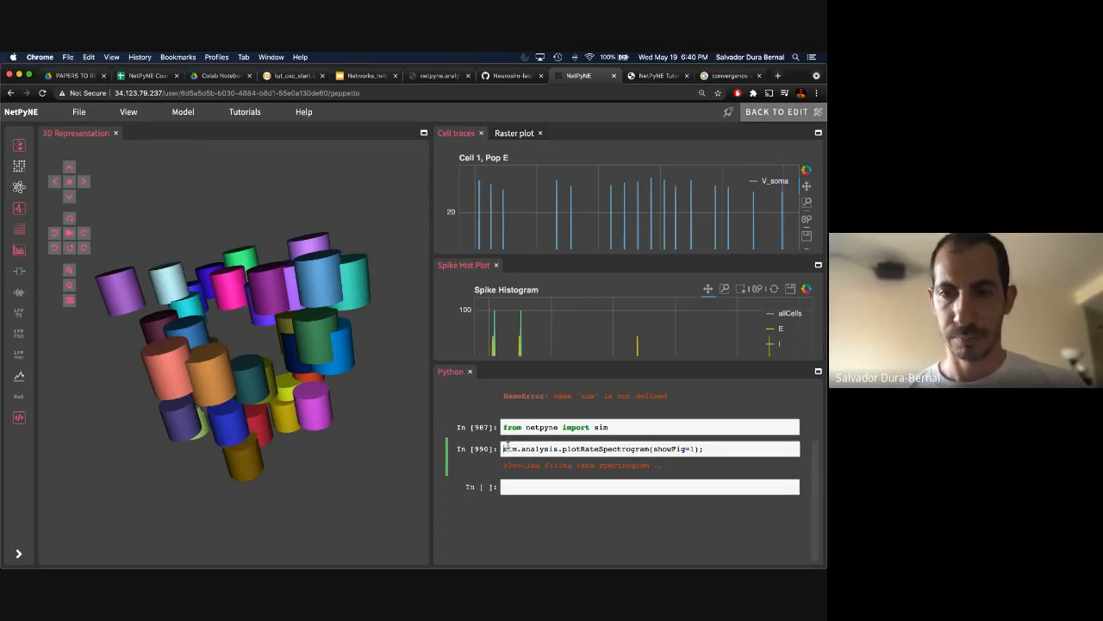
pyautogui.hotkey('ctrl', 'Return')
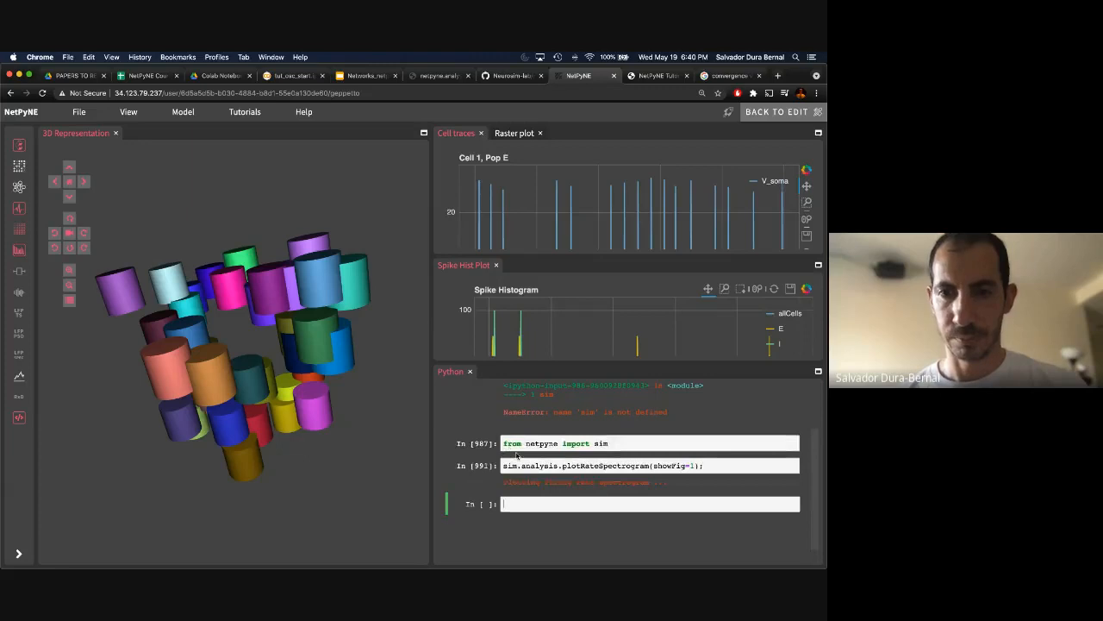
pyautogui.click(505, 465)
pyautogui.press('Return')
pyautogui.press('Up')
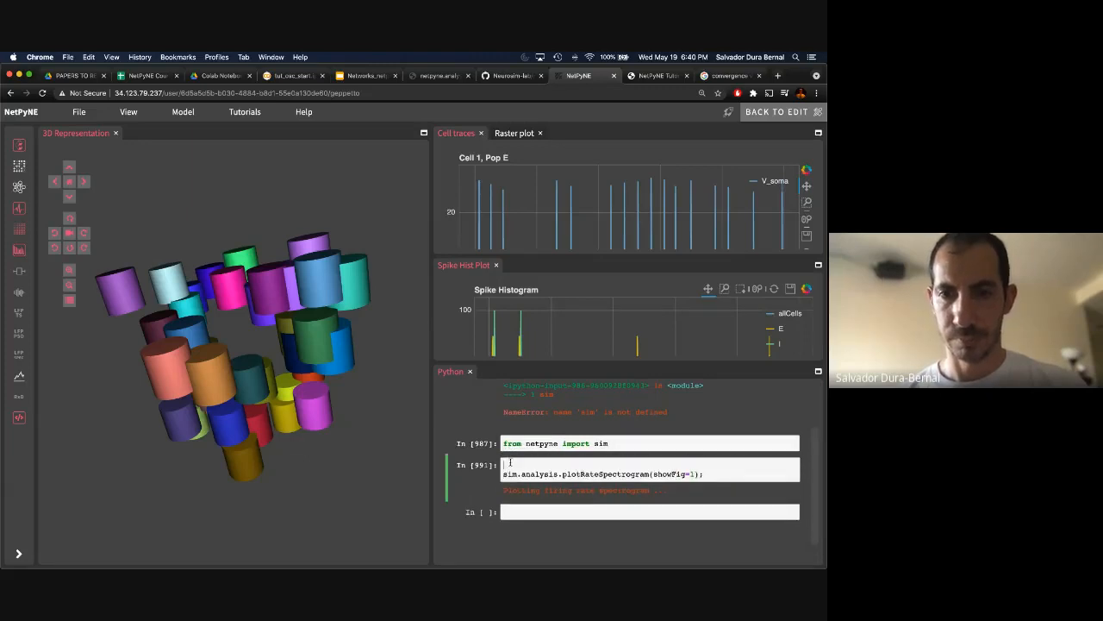
pyautogui.press('super+v')
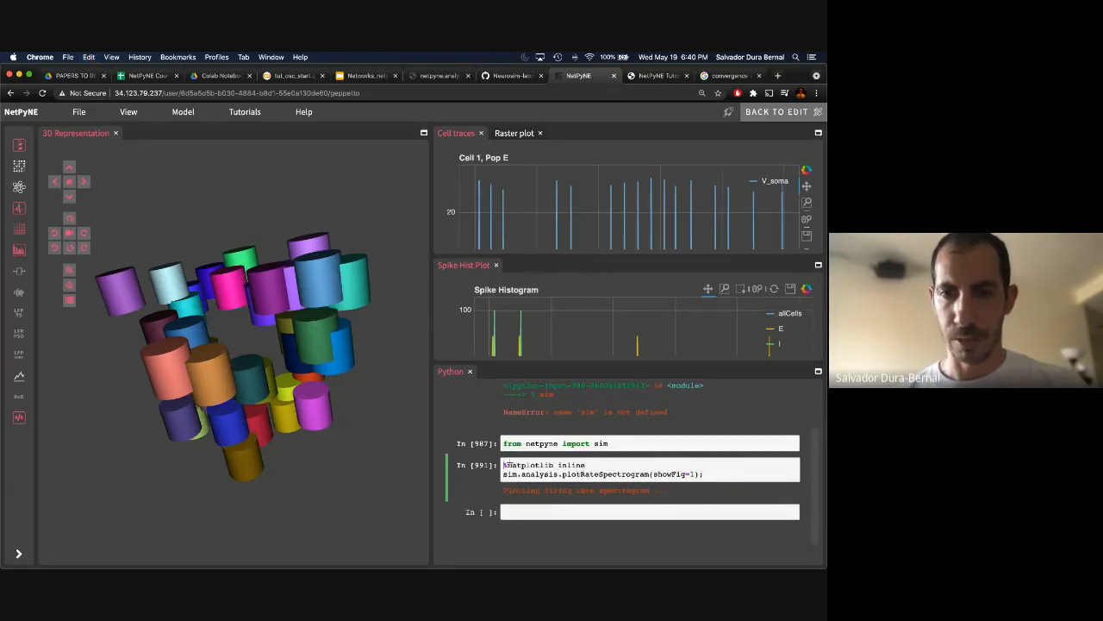
# Step: Insert import matplotlib as the first line of the spectrogram cell and run the cell
pyautogui.press('Return')
pyautogui.press('Up')
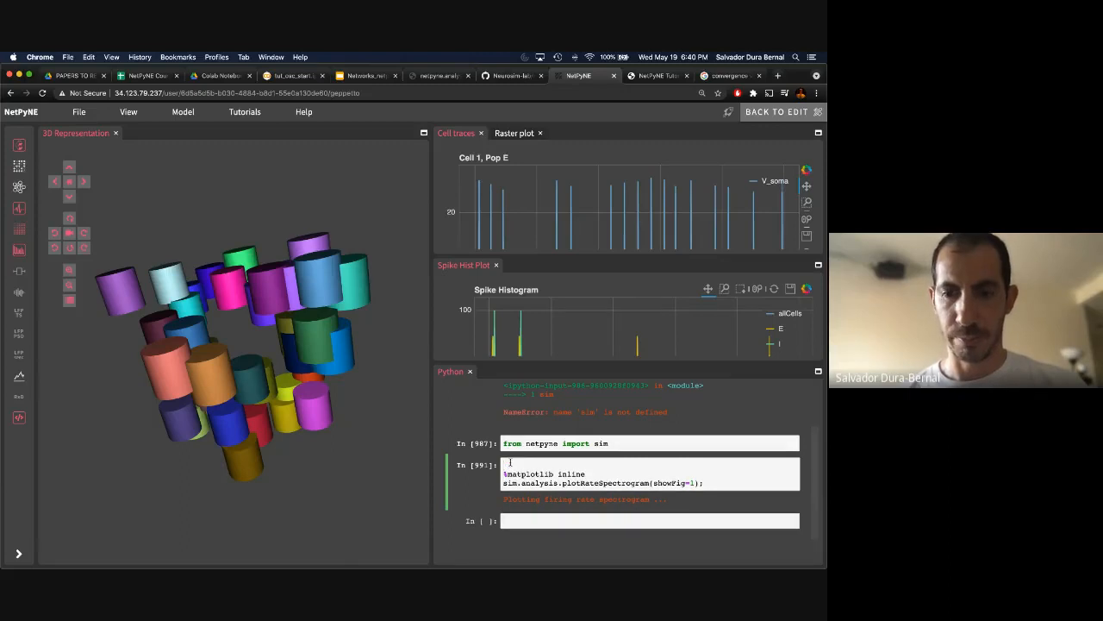
pyautogui.write('import mat')
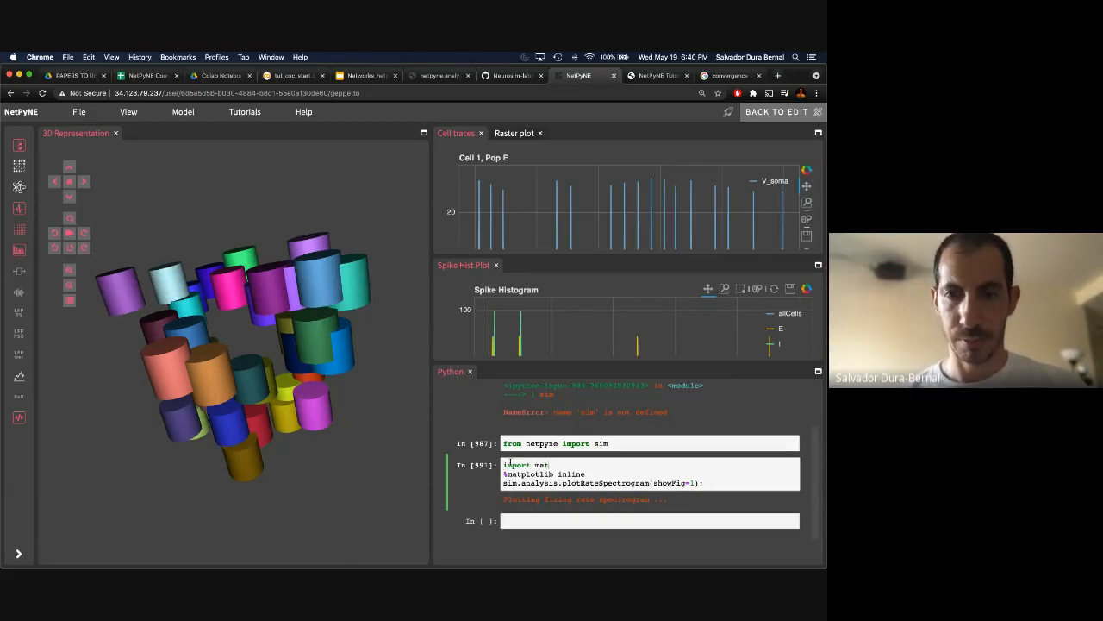
pyautogui.write('pli')
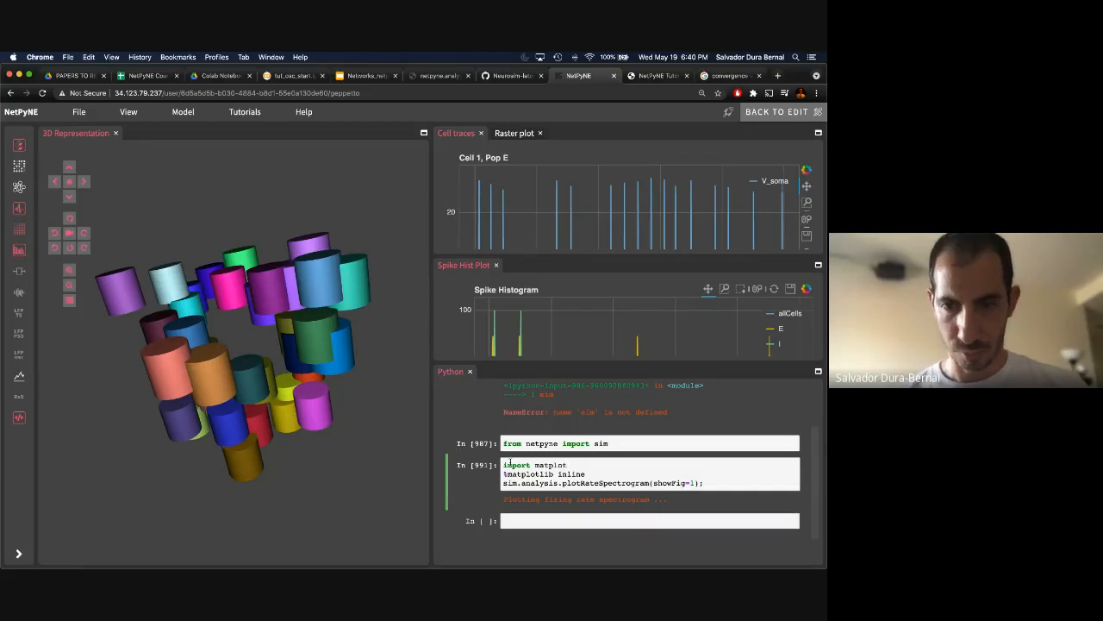
pyautogui.write('tl')
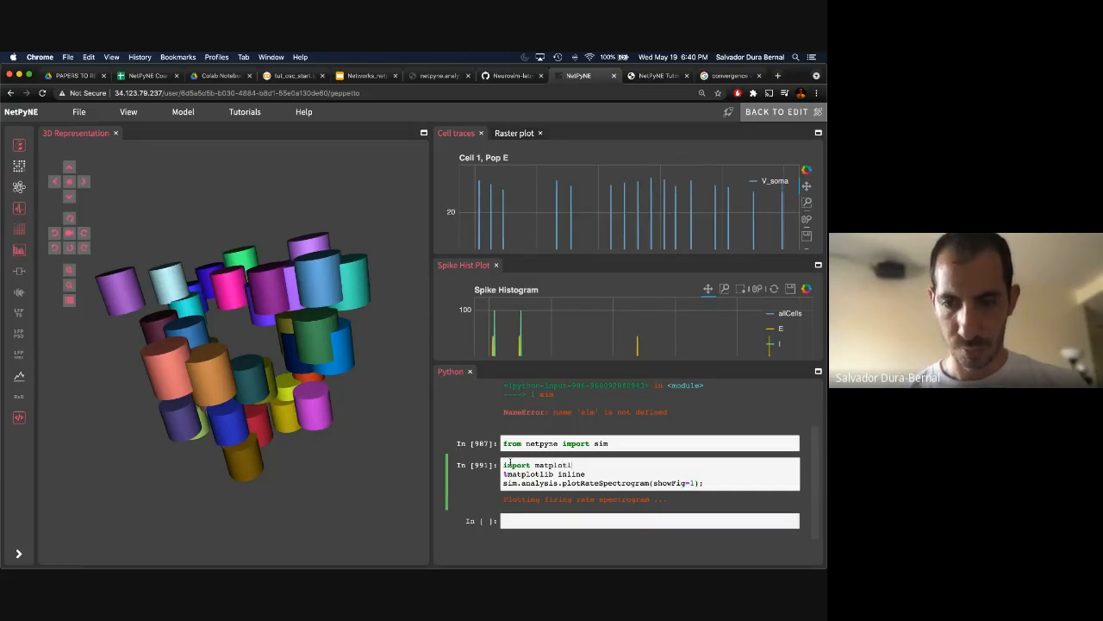
pyautogui.write('ib')
pyautogui.hotkey('shift', 'Return')
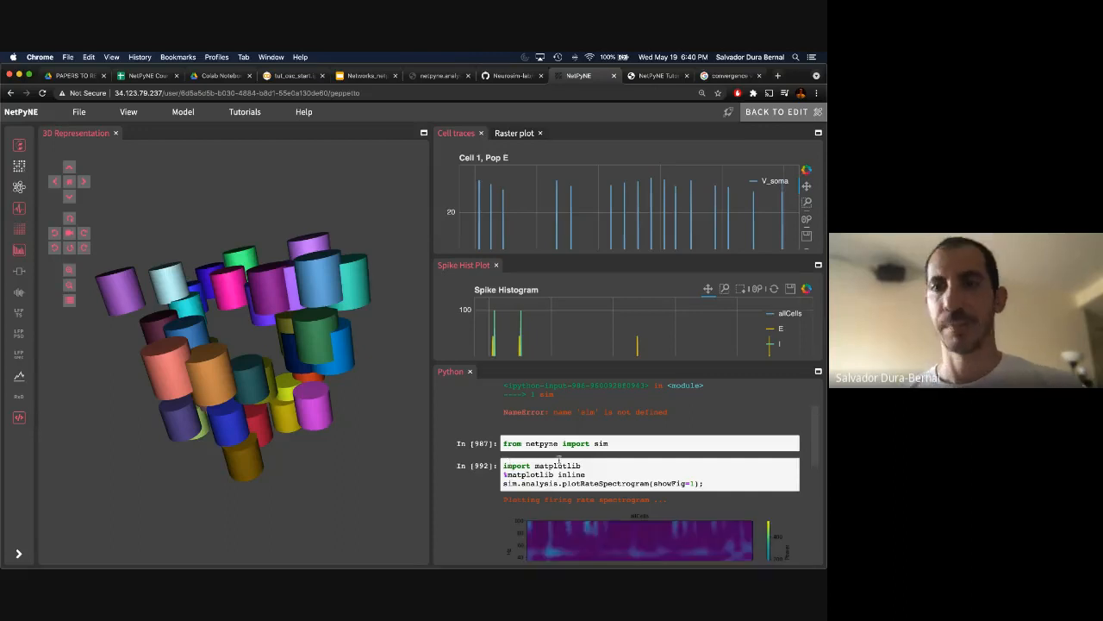
# Step: Enlarge the Python console pane upward over the spike histogram and examine the firing rate spectrograms
pyautogui.moveTo(591, 361); pyautogui.dragTo(589, 285)
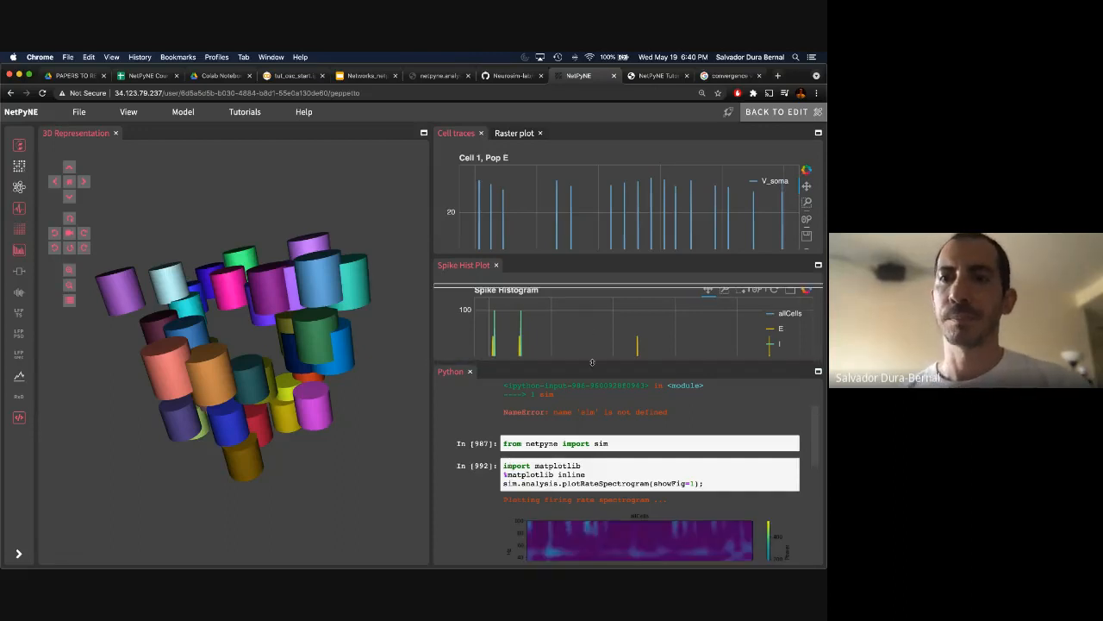
pyautogui.scroll(-5, 585, 400)
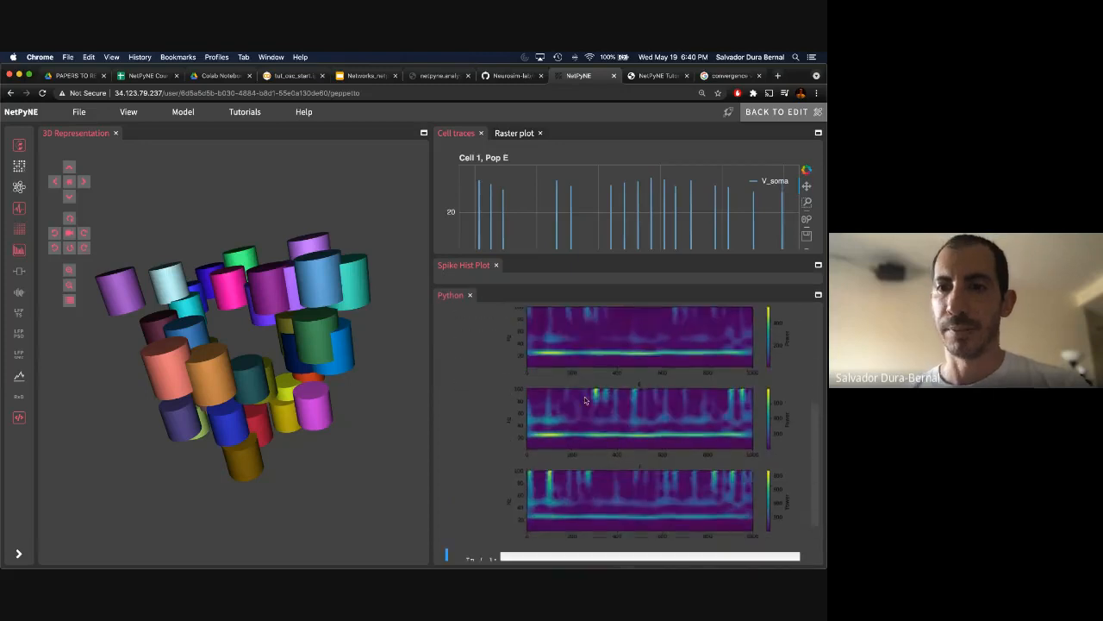
pyautogui.scroll(2, 585, 400)
pyautogui.scroll(3, 585, 400)
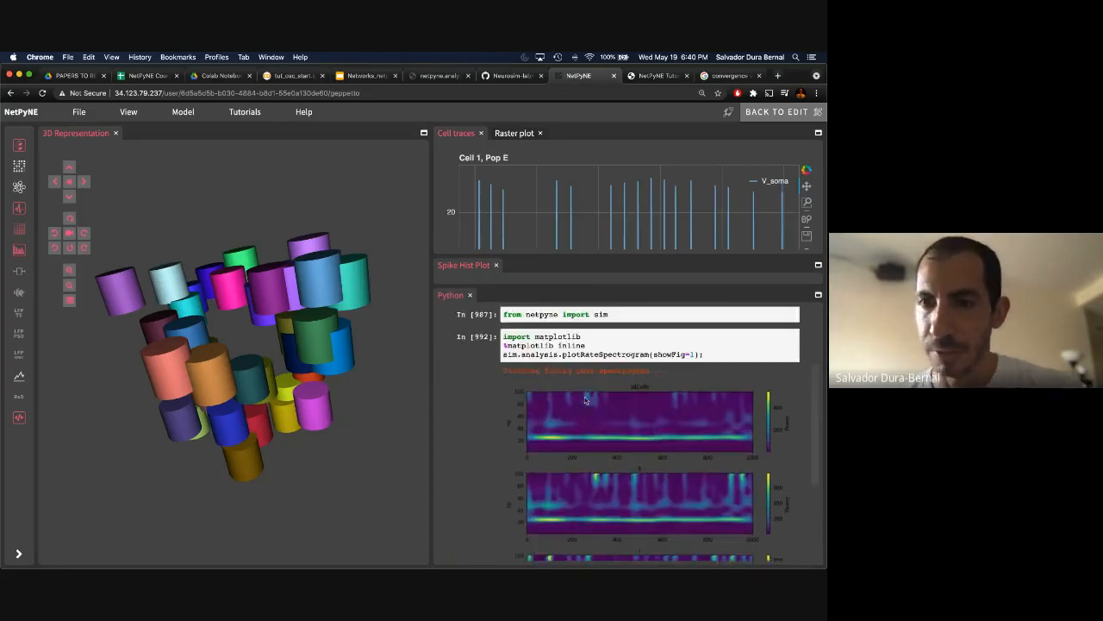
# Step: Add the argument include=['all'] to the plotRateSpectrogram call, rerun the cell and view the resulting spectrogram
pyautogui.click(718, 360)
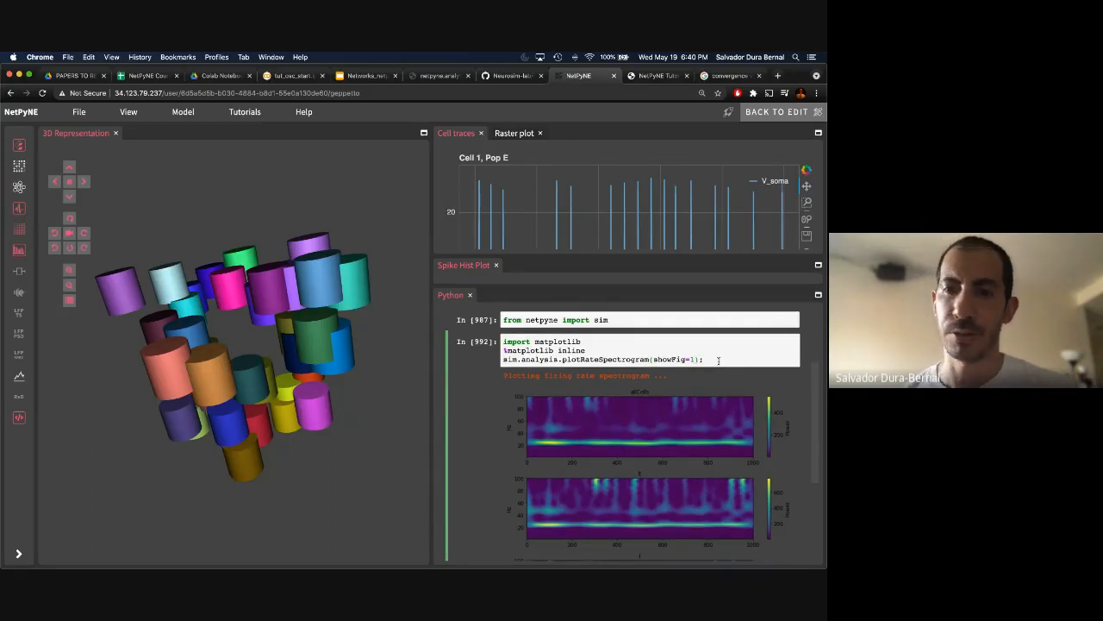
pyautogui.write(', include=[')
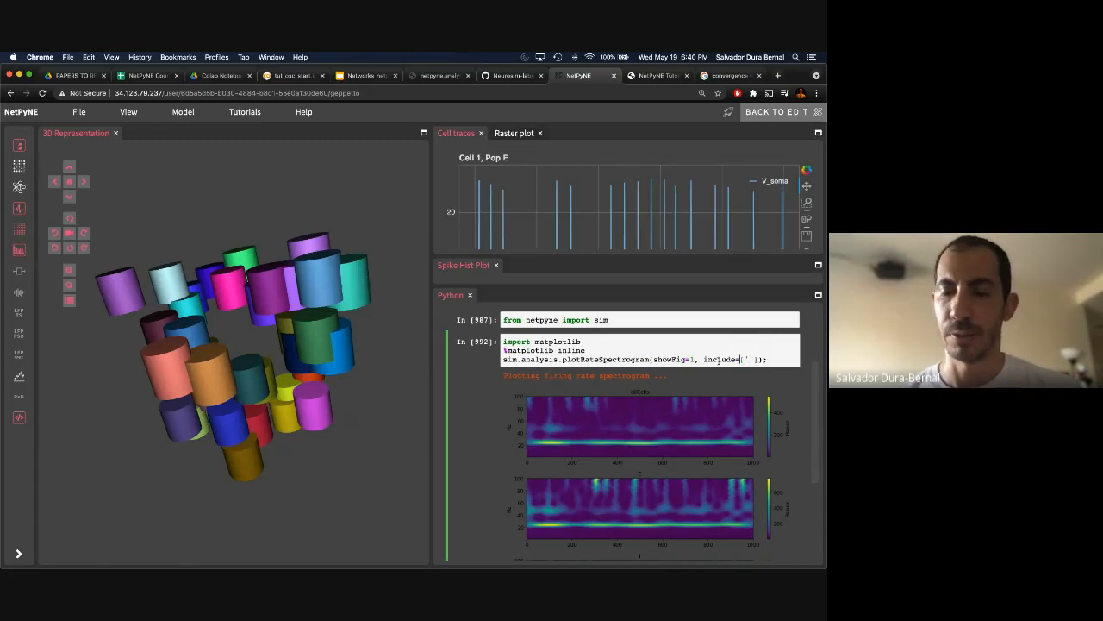
pyautogui.write("'all")
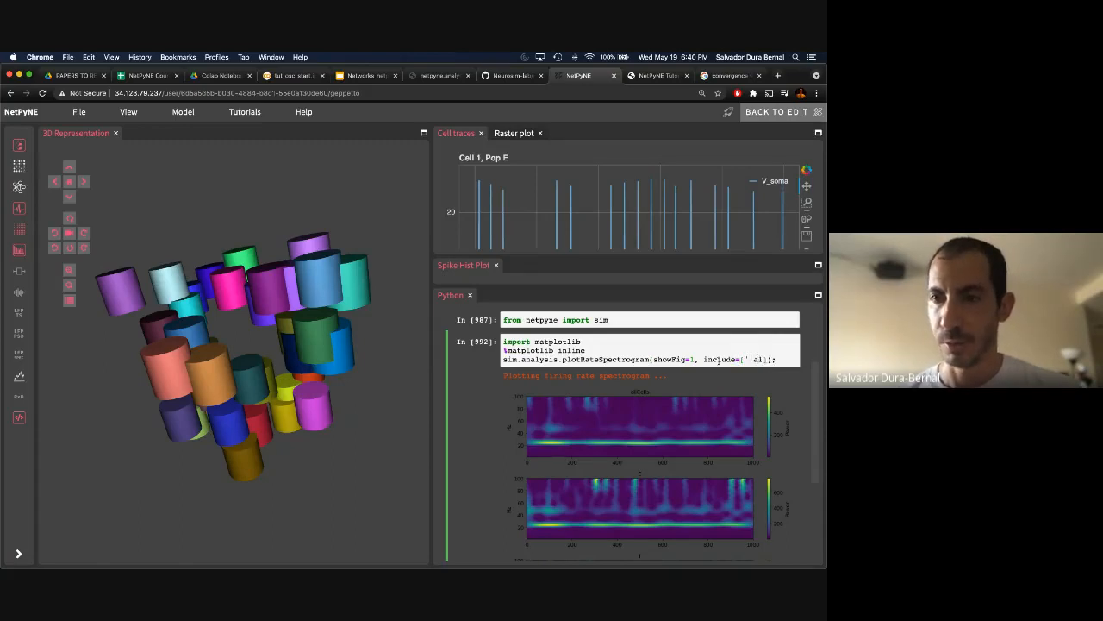
pyautogui.press('BackSpace')
pyautogui.press('BackSpace')
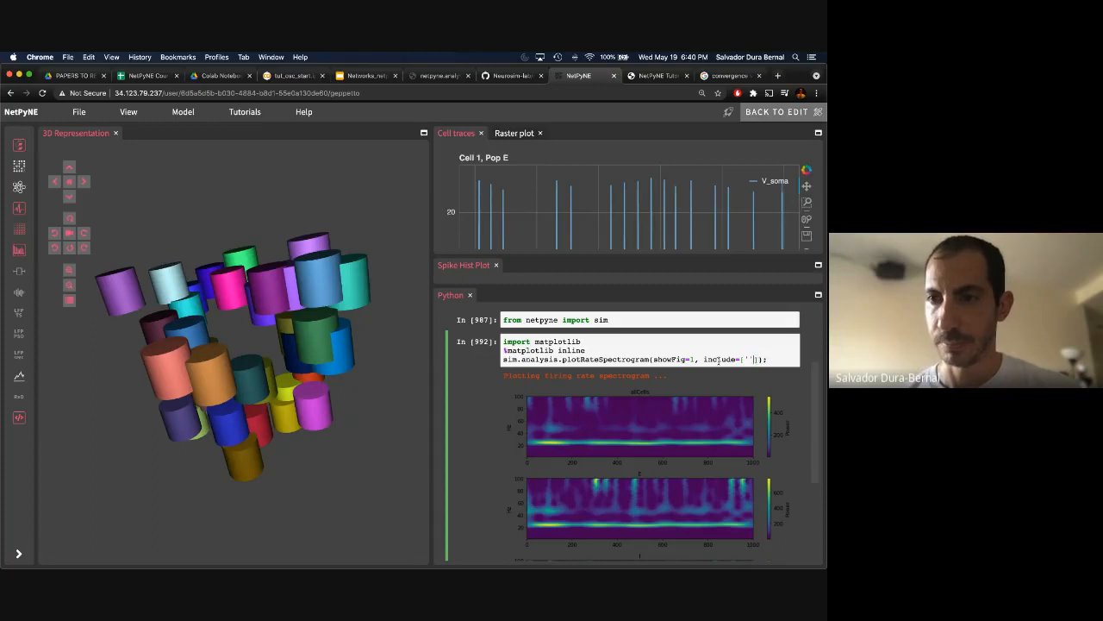
pyautogui.write("all'")
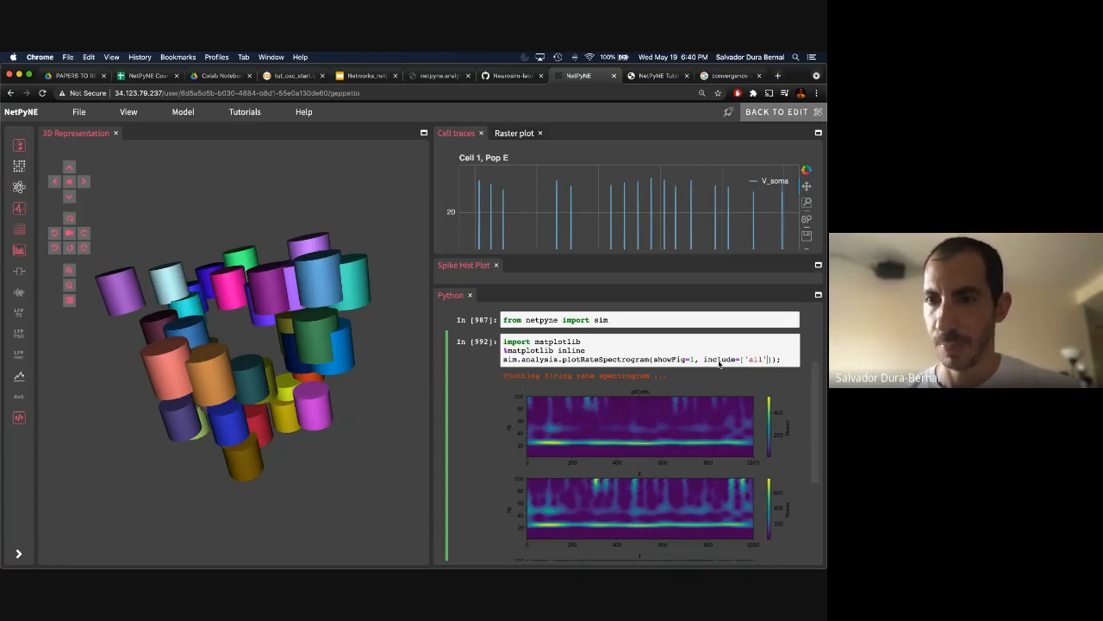
pyautogui.hotkey('shift', 'Return')
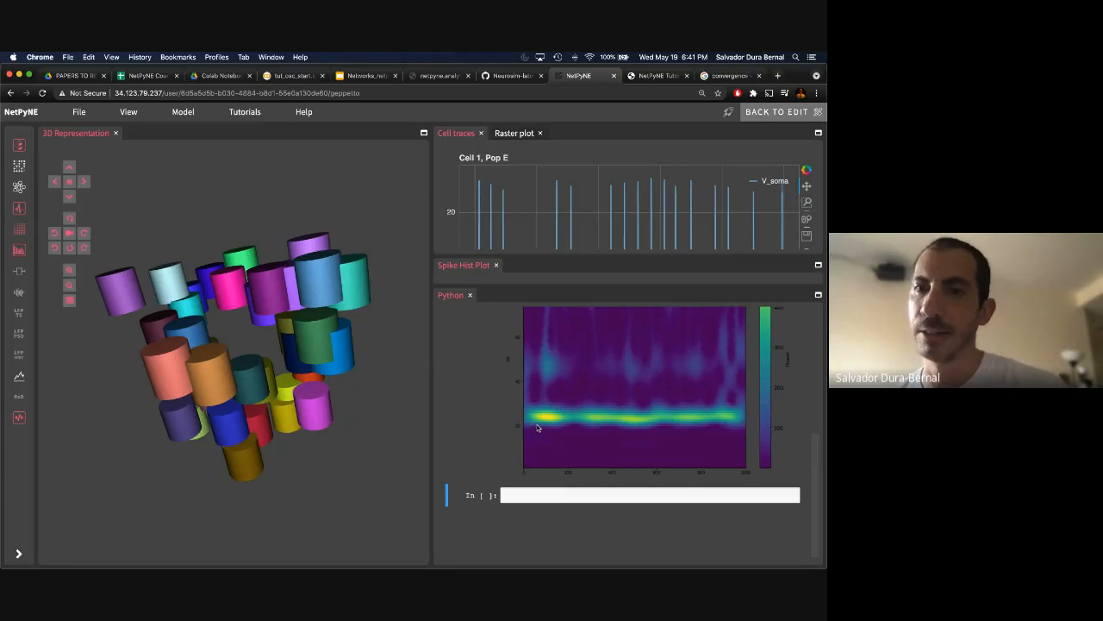
pyautogui.scroll(5, 561, 408)
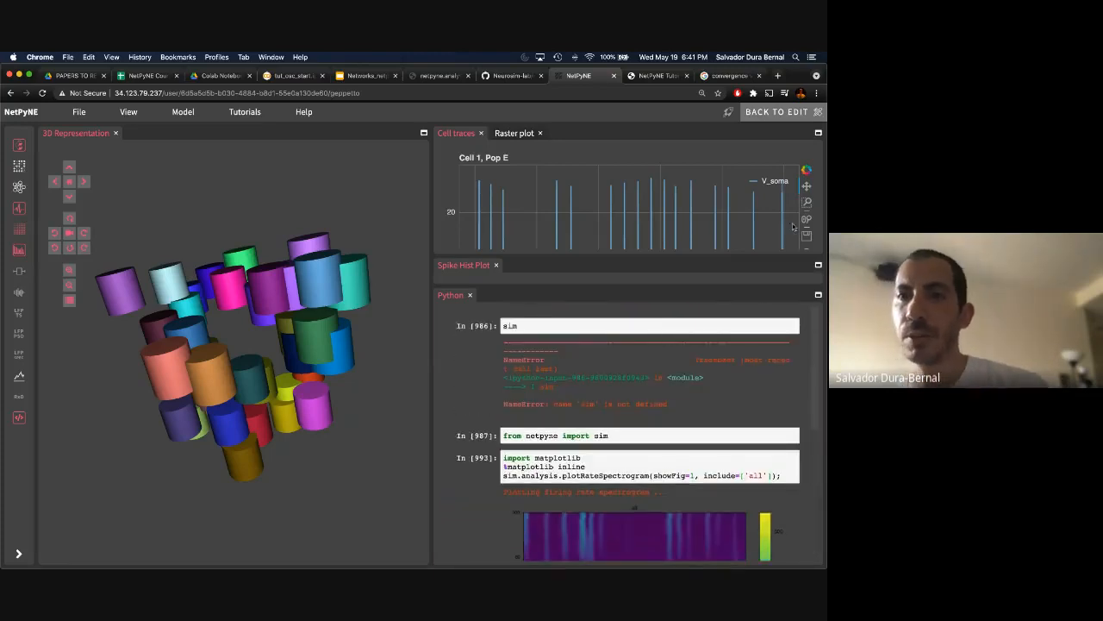
# Step: Return to editing the model, check the slide's suggested parameters, and set the I->E connectivity rule's probability of connection to 0.9
pyautogui.click(790, 113)
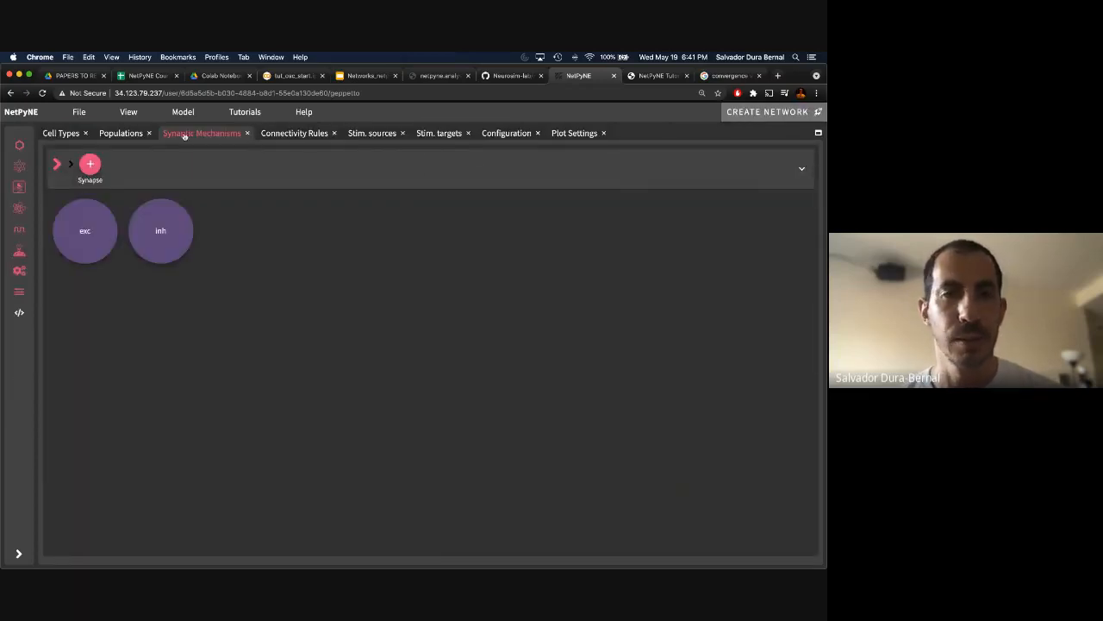
pyautogui.click(277, 136)
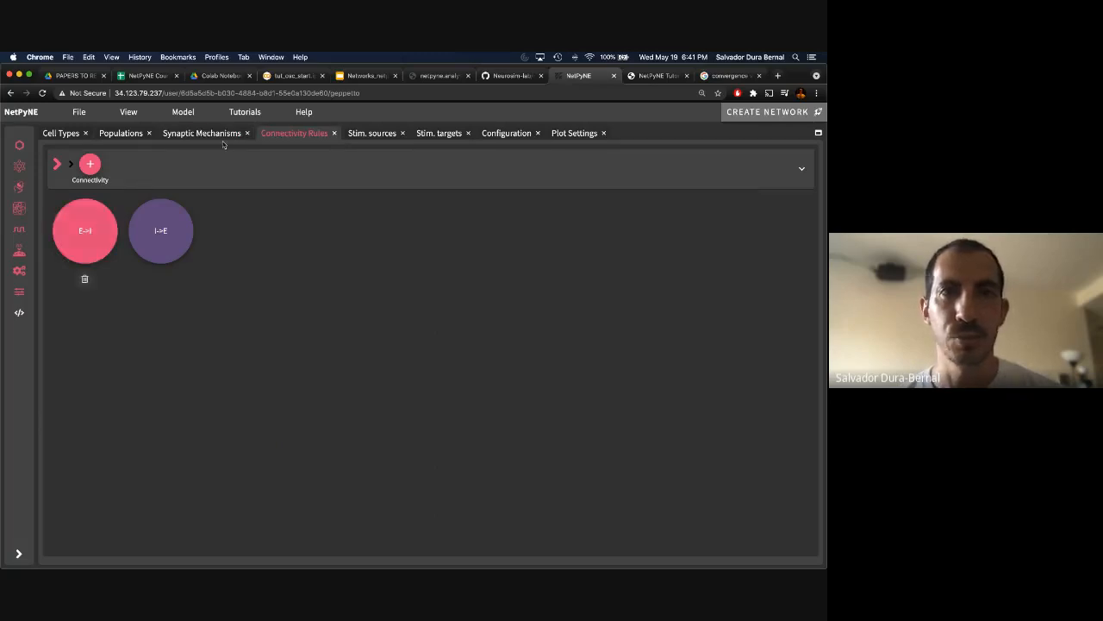
pyautogui.click(358, 76)
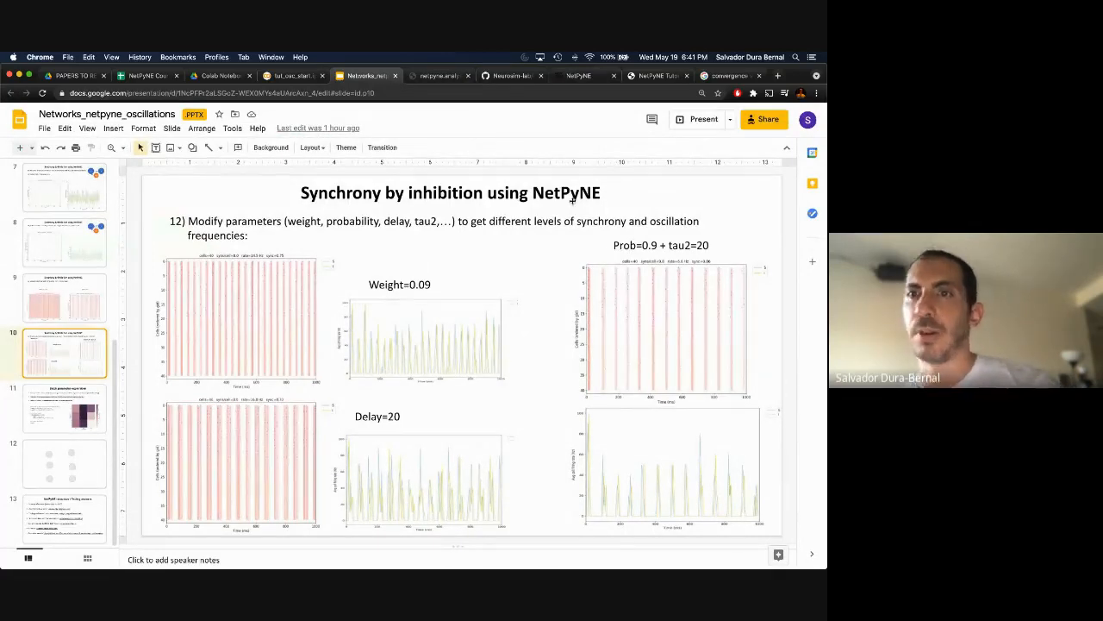
pyautogui.click(579, 75)
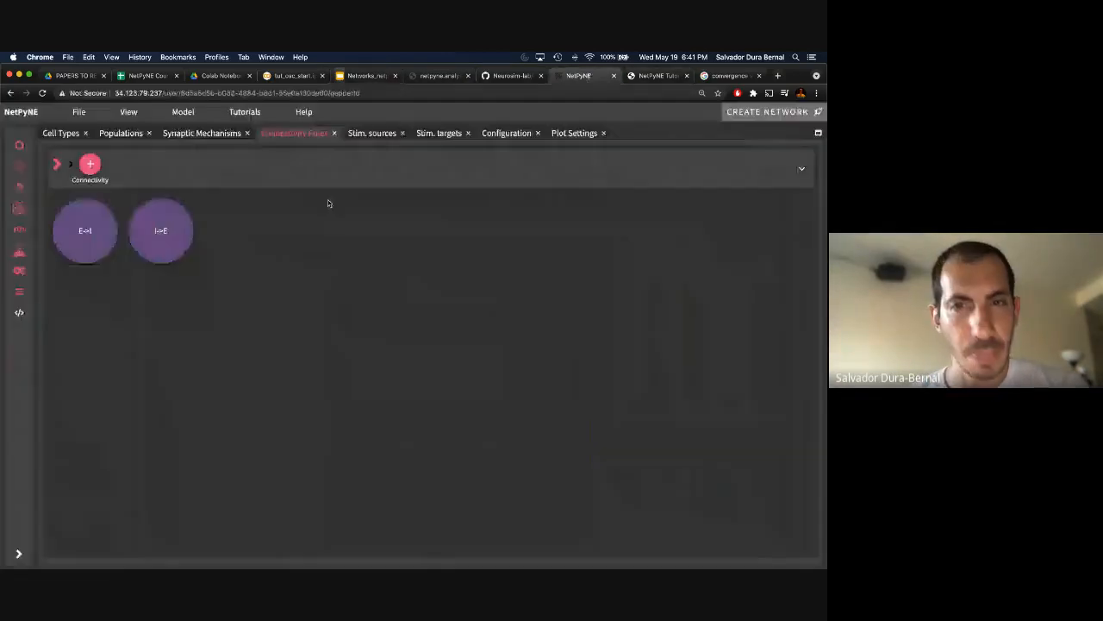
pyautogui.click(164, 234)
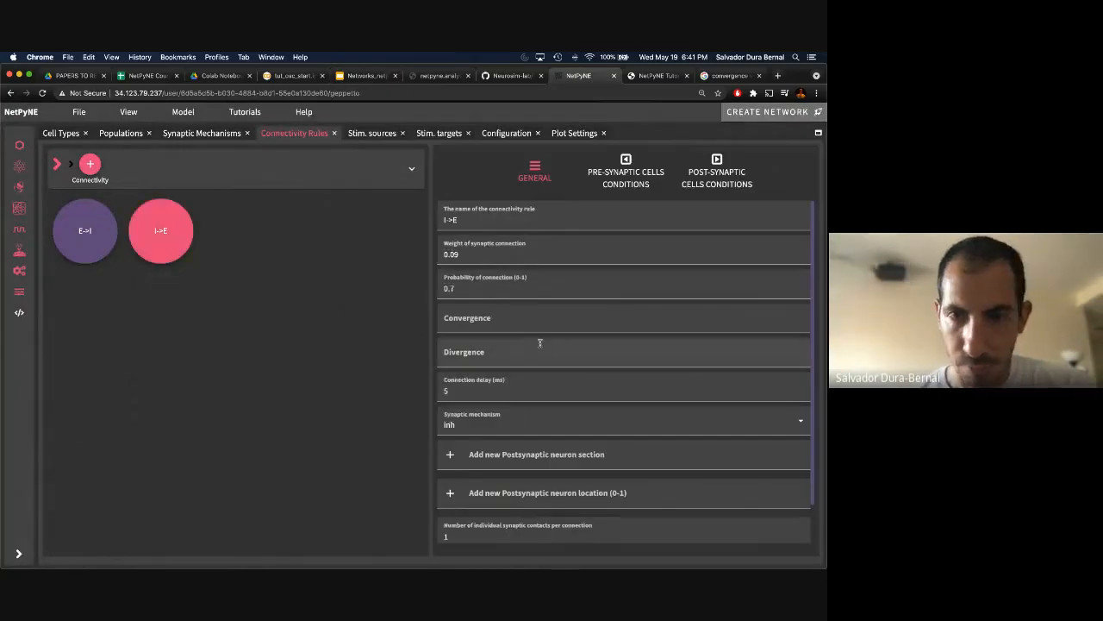
pyautogui.click(472, 289)
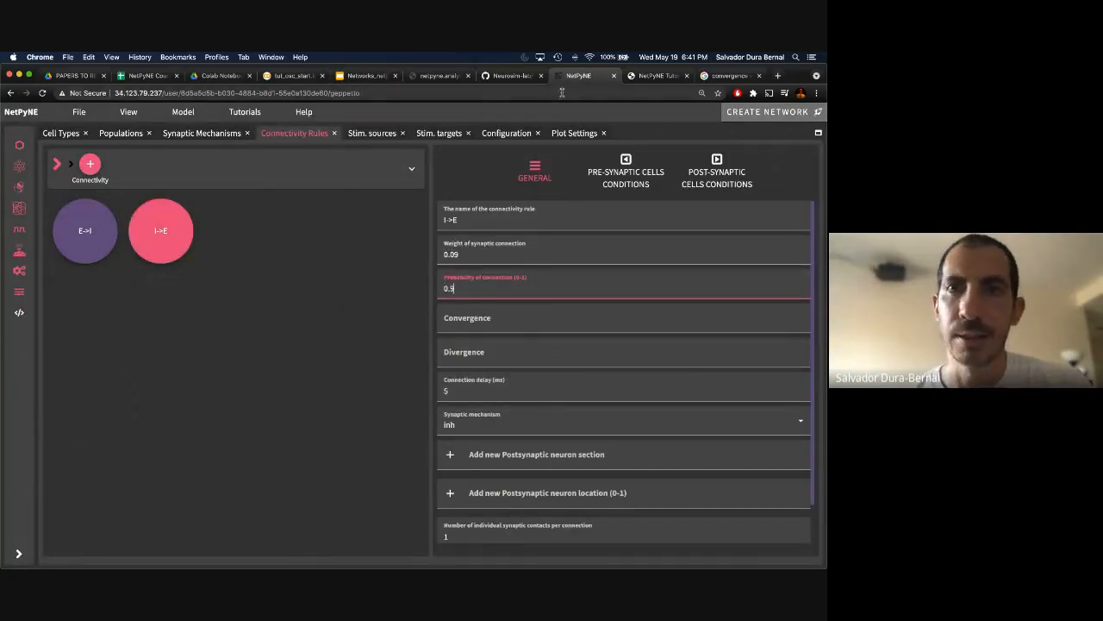
# Step: Set the inh synaptic mechanism's time constant for exponential 2 to 20 ms
pyautogui.click(200, 134)
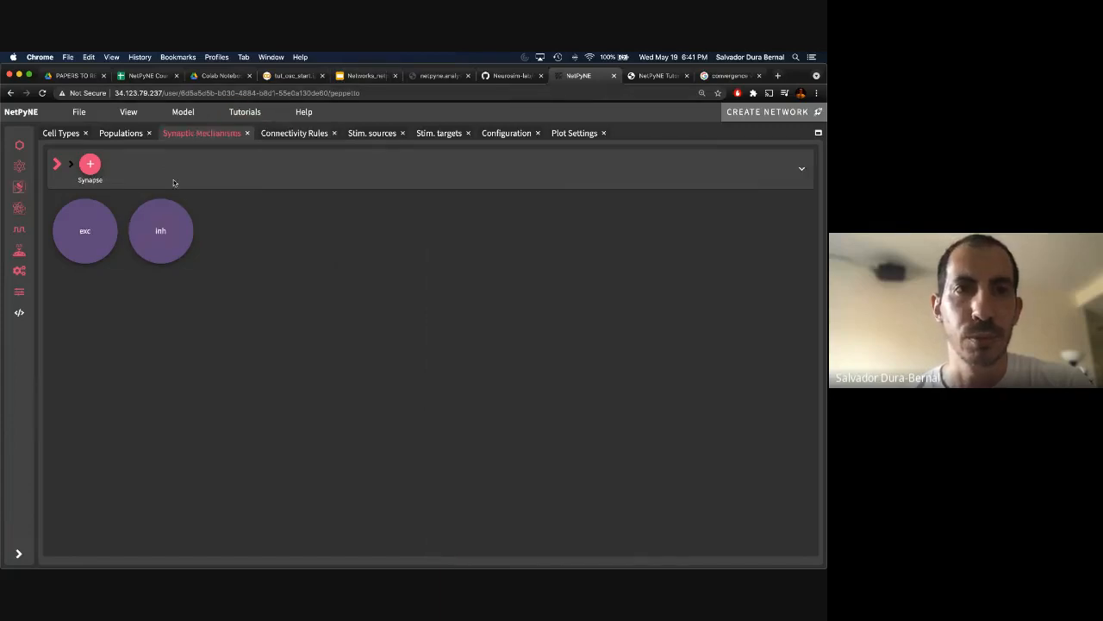
pyautogui.click(160, 230)
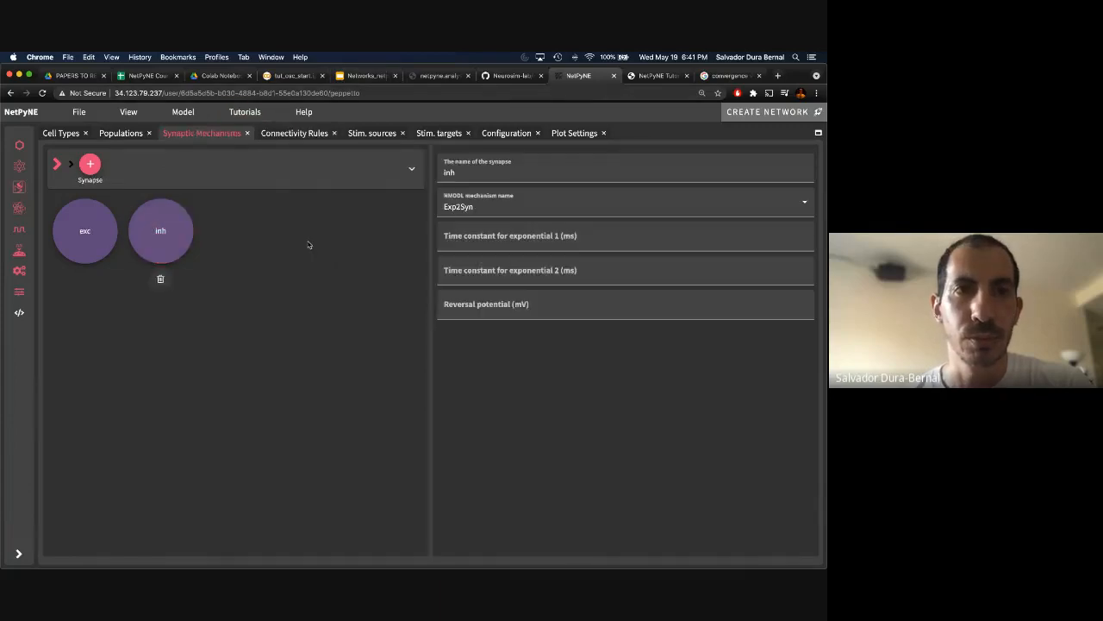
pyautogui.click(453, 279)
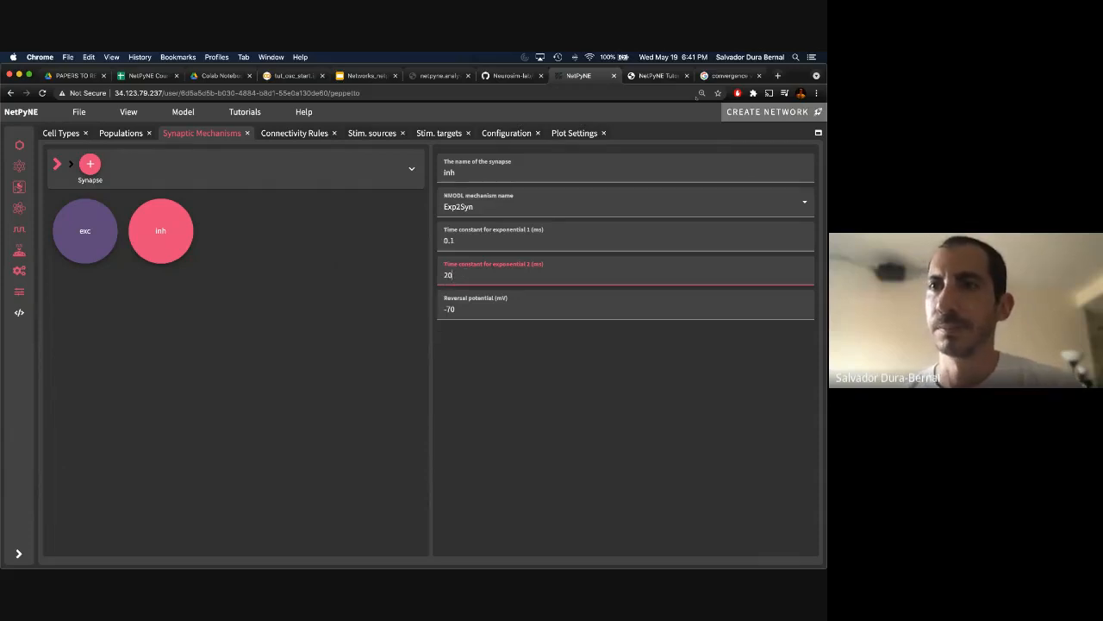
# Step: Create the network from the edited model, simulate it and show its raster plot
pyautogui.click(756, 111)
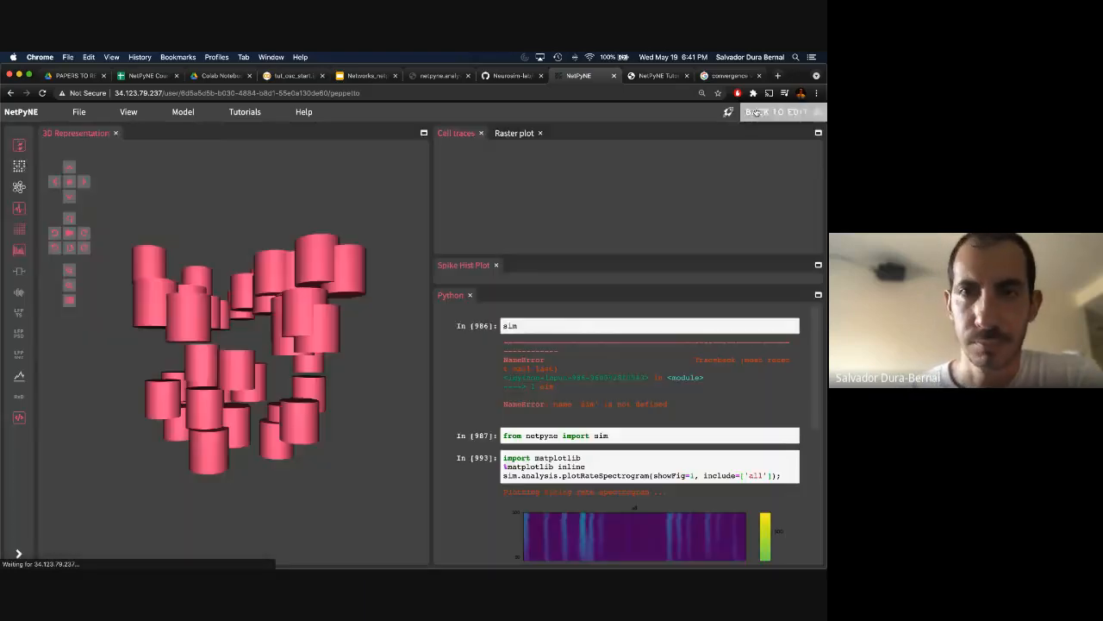
pyautogui.click(728, 112)
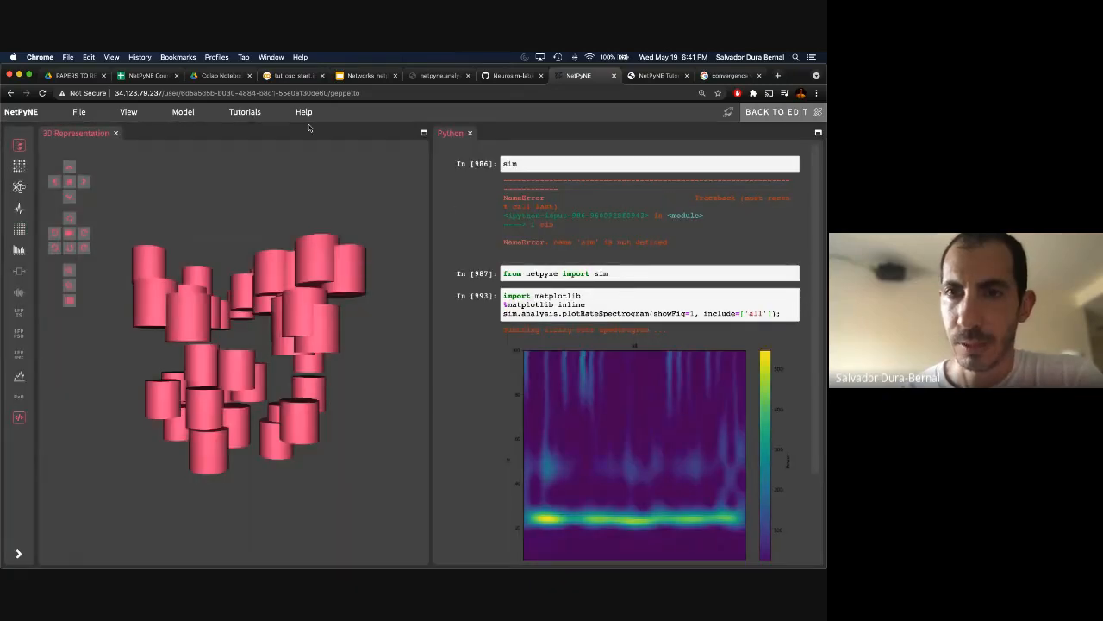
pyautogui.click(21, 230)
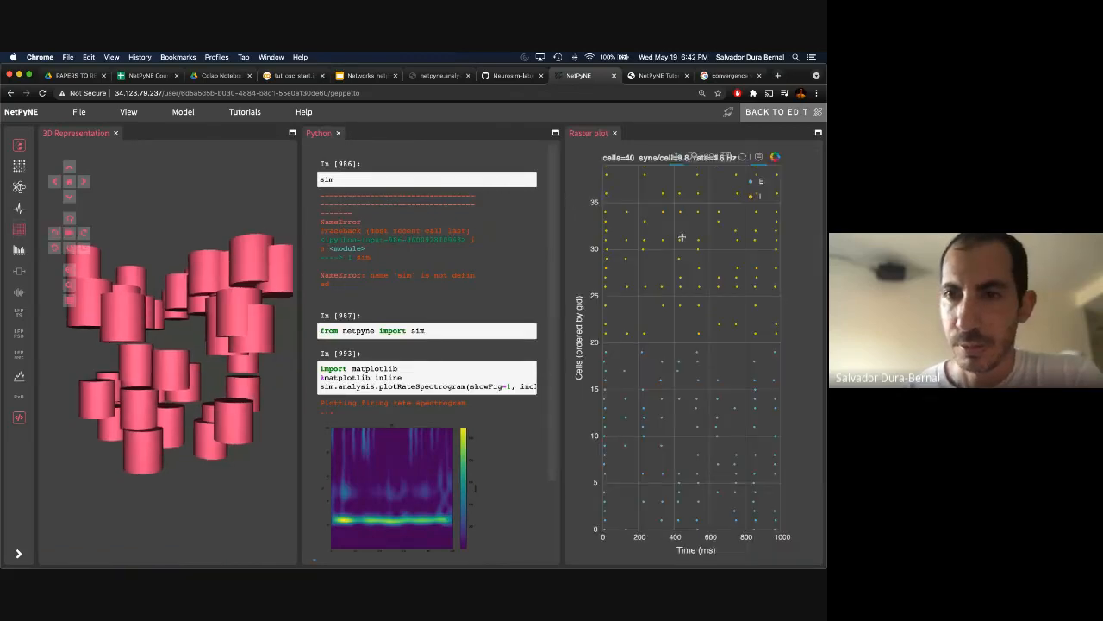
# Step: Rerun the from netpyne import sim cell and delete the old spectrogram cell below it
pyautogui.click(399, 355)
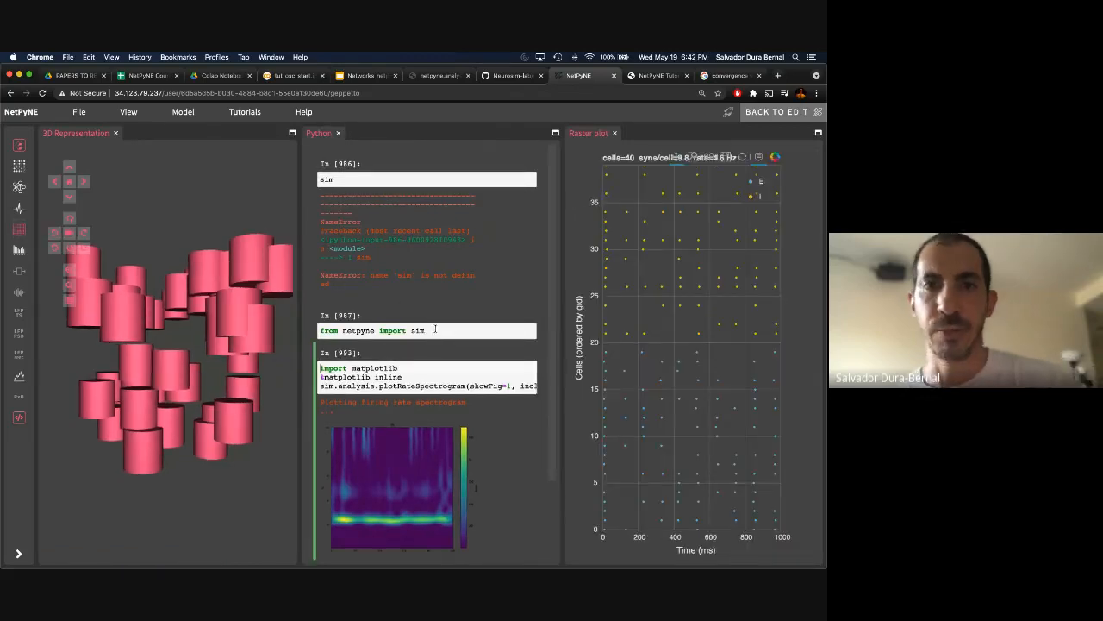
pyautogui.click(436, 329)
pyautogui.hotkey('shift', 'Return')
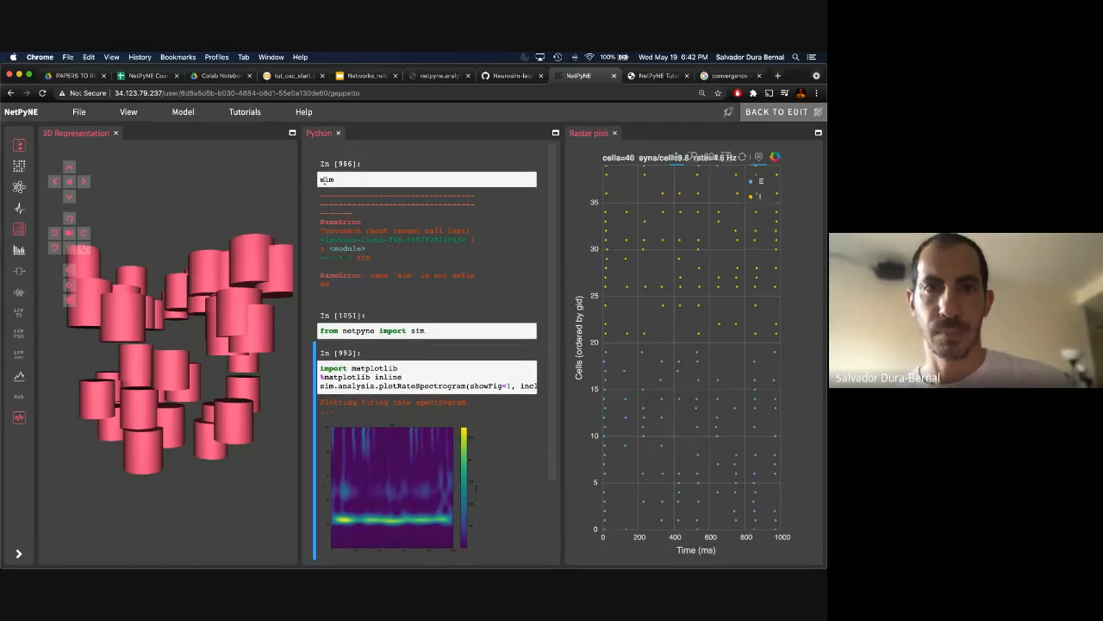
pyautogui.press('d')
pyautogui.press('d')
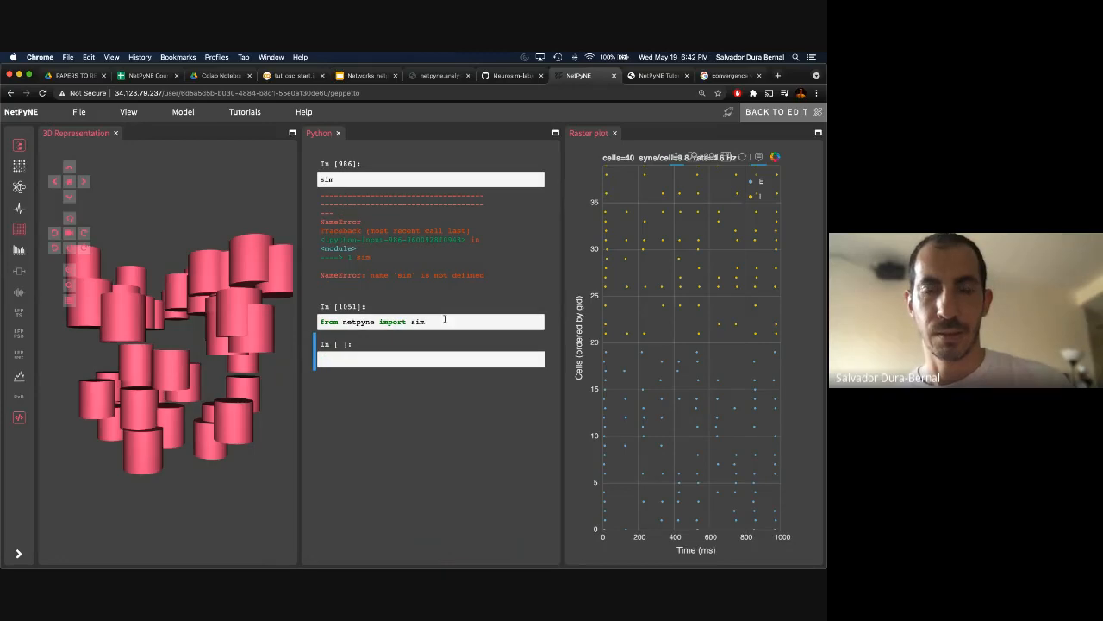
# Step: Write %matplotlib inline in the empty console cell and start a new line under it
pyautogui.press('super+v')
pyautogui.click(408, 360)
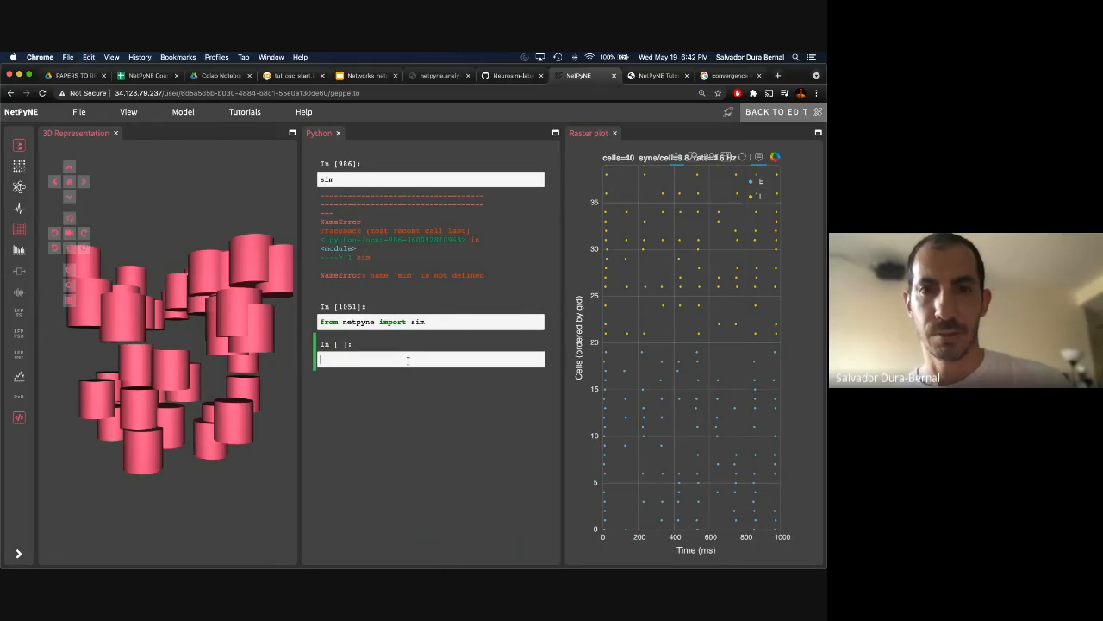
pyautogui.write('%matplotlib inline')
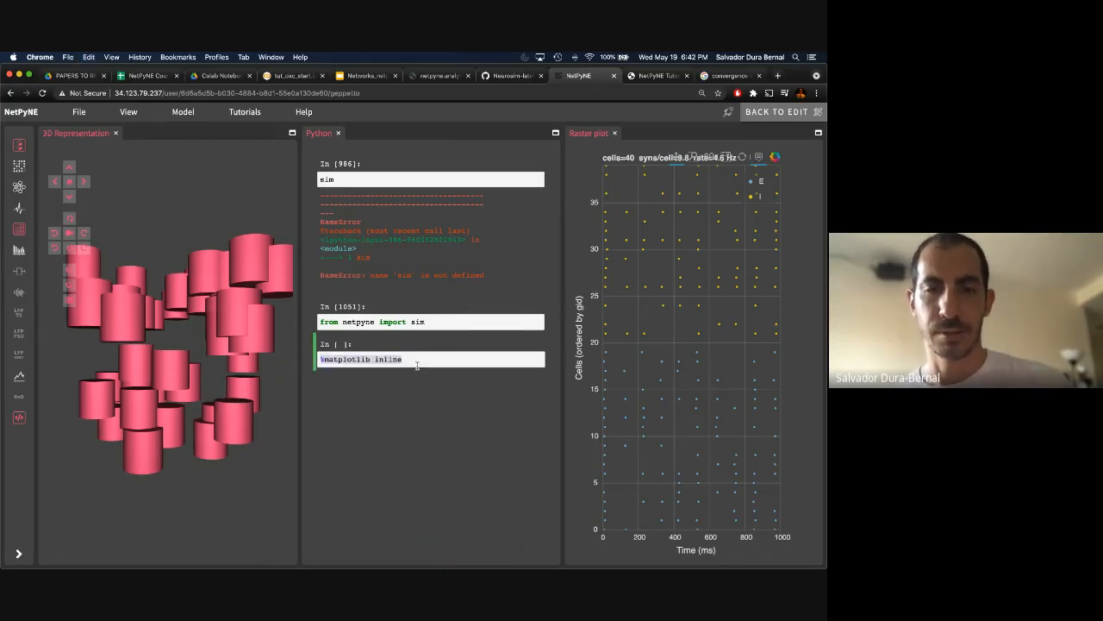
pyautogui.press('BackSpace')
pyautogui.press('BackSpace')
pyautogui.press('BackSpace')
pyautogui.press('BackSpace')
pyautogui.press('BackSpace')
pyautogui.press('BackSpace')
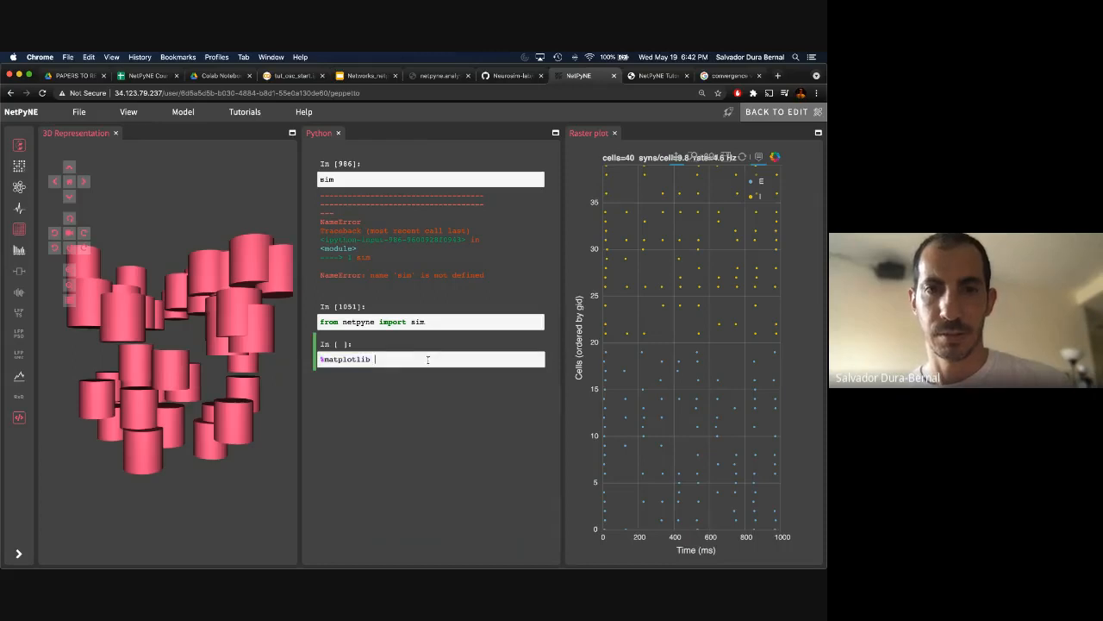
pyautogui.write('inline')
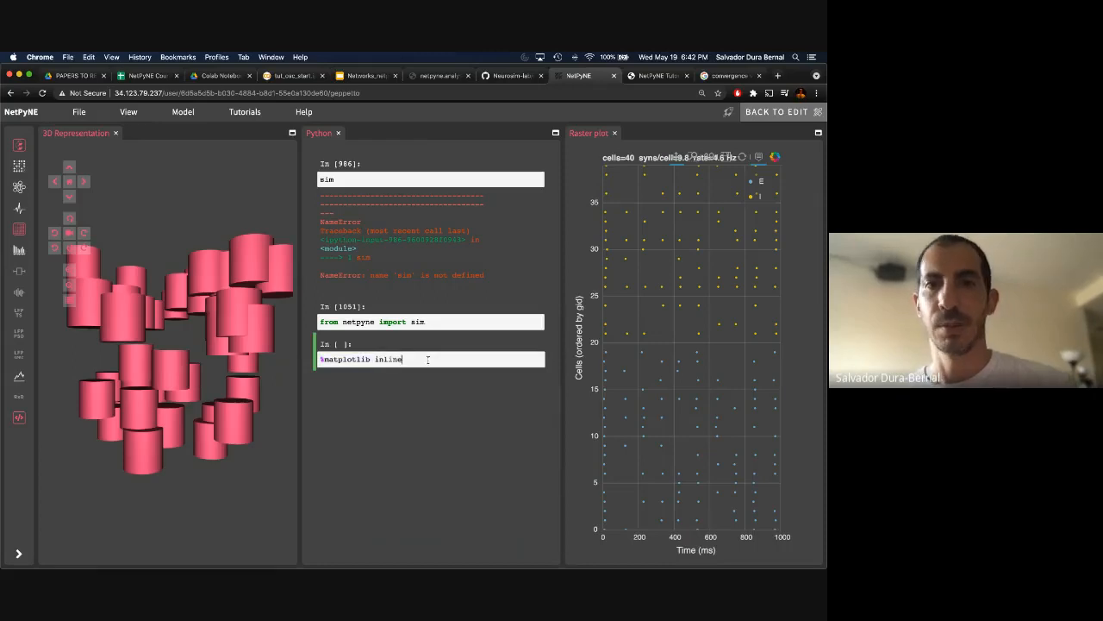
pyautogui.press('Return')
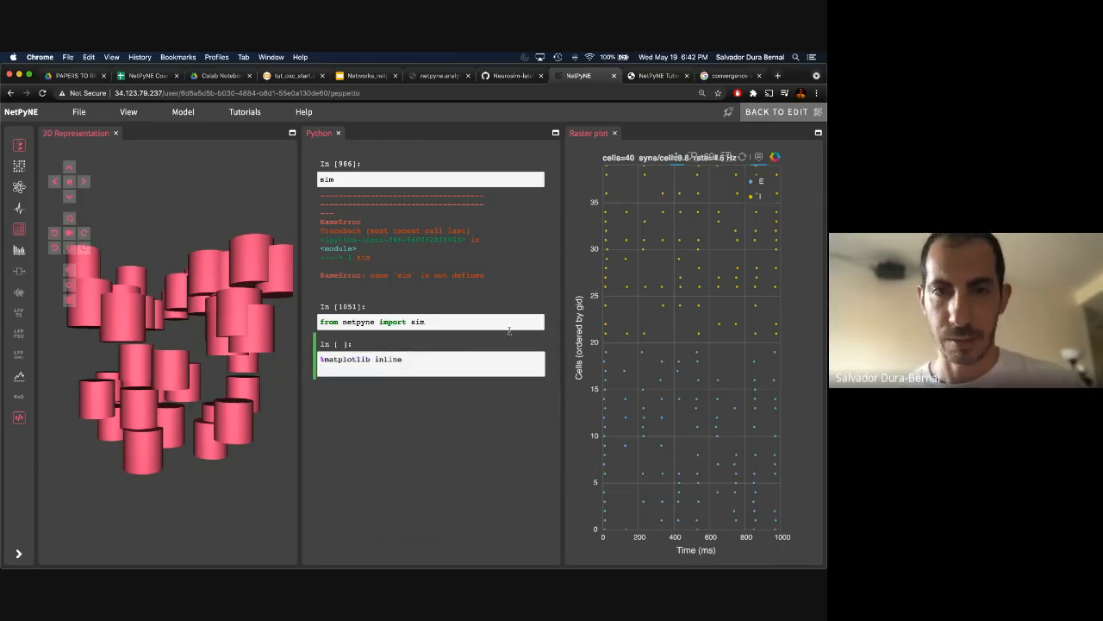
# Step: Insert import matplotlib on its own line above %matplotlib inline in the new cell
pyautogui.write('impor')
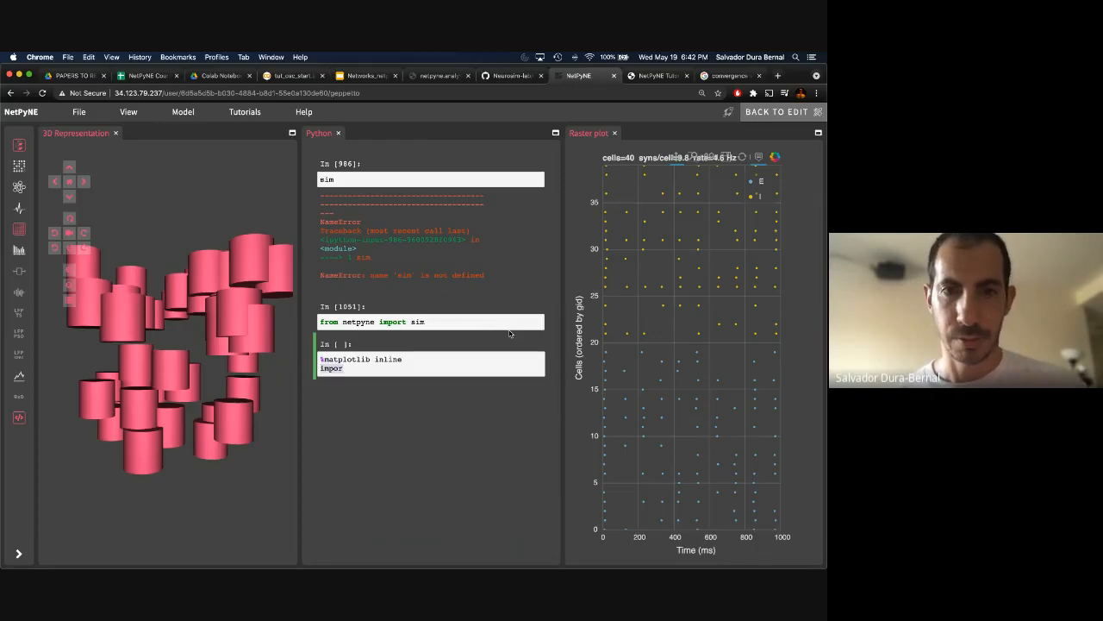
pyautogui.press('BackSpace')
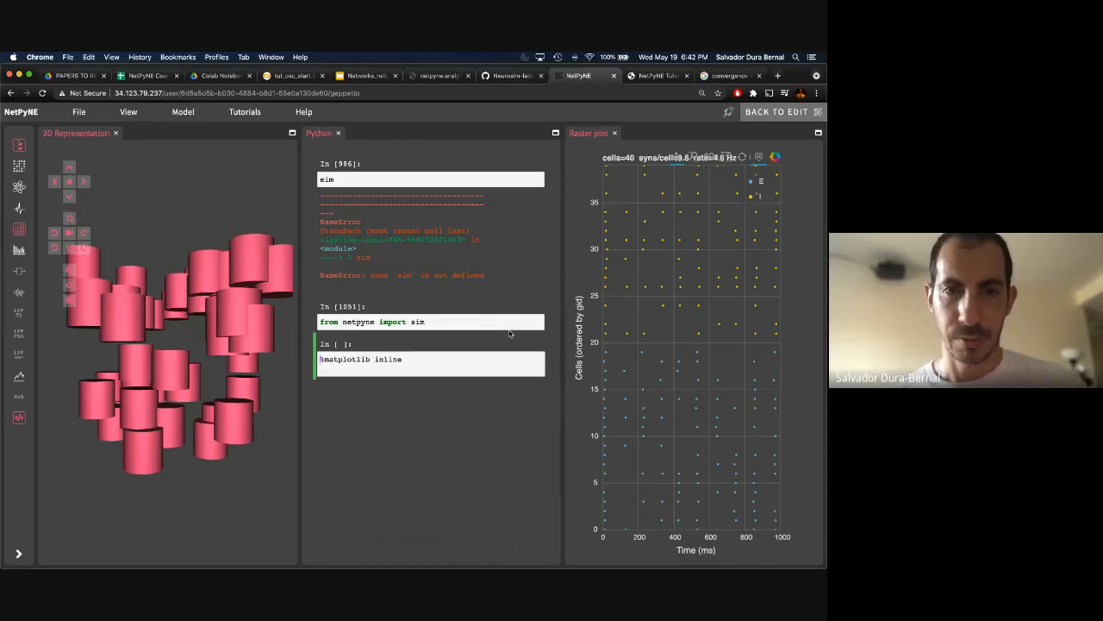
pyautogui.press('Up')
pyautogui.press('Return')
pyautogui.press('Return')
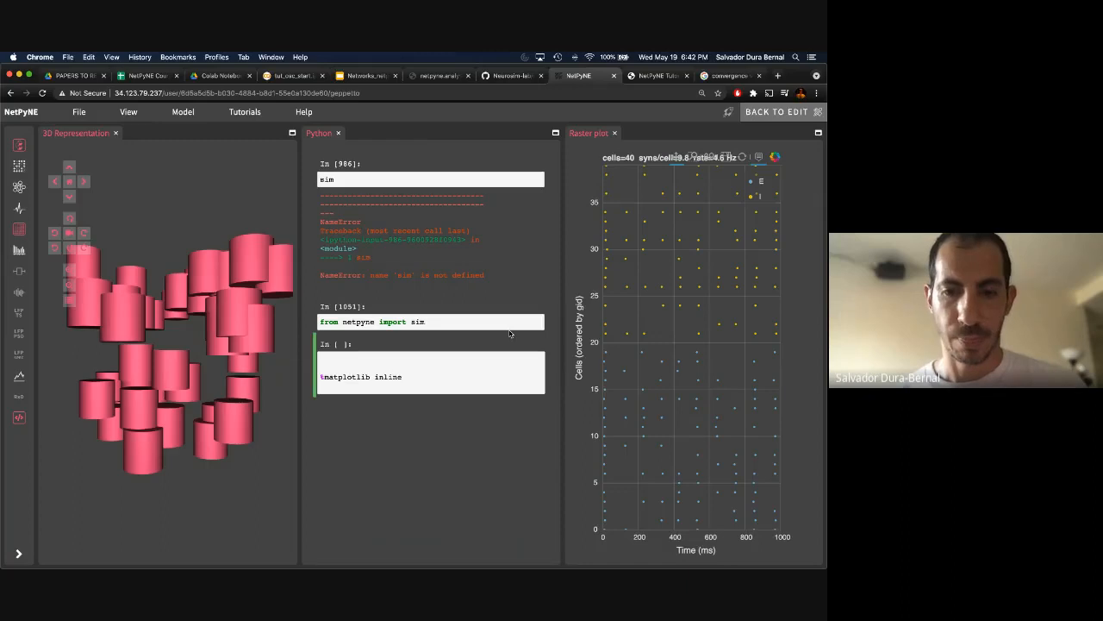
pyautogui.write('import matplotlib %matplotlib inline ')
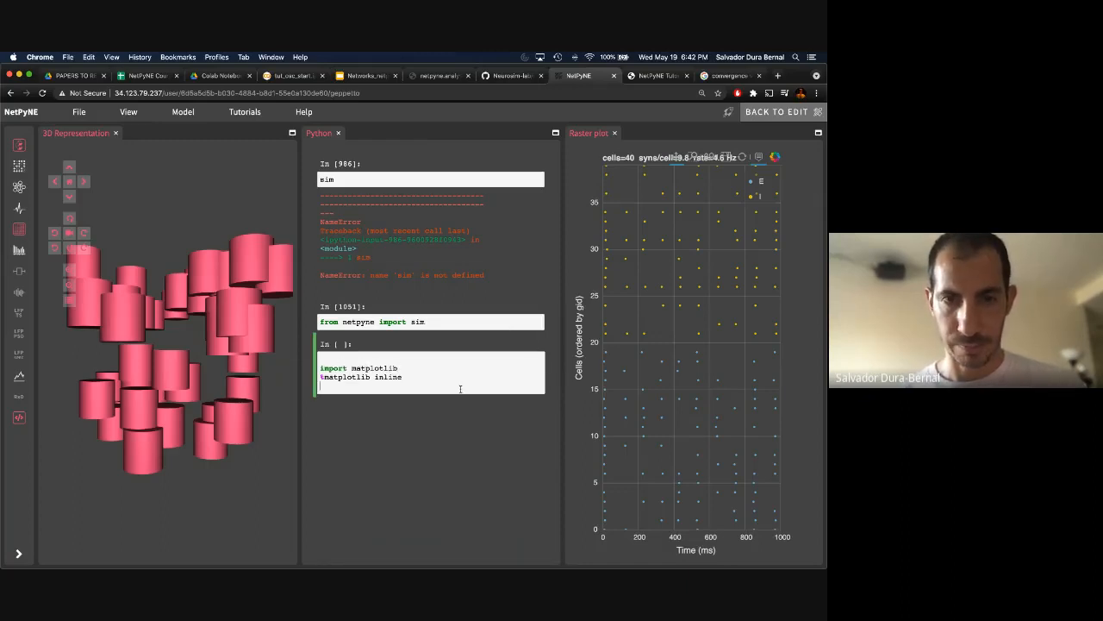
# Step: Below %matplotlib inline, write a sim.analysis.plotRateSpectrogram call with the argument showFig=1
pyautogui.write('sim.analysis')
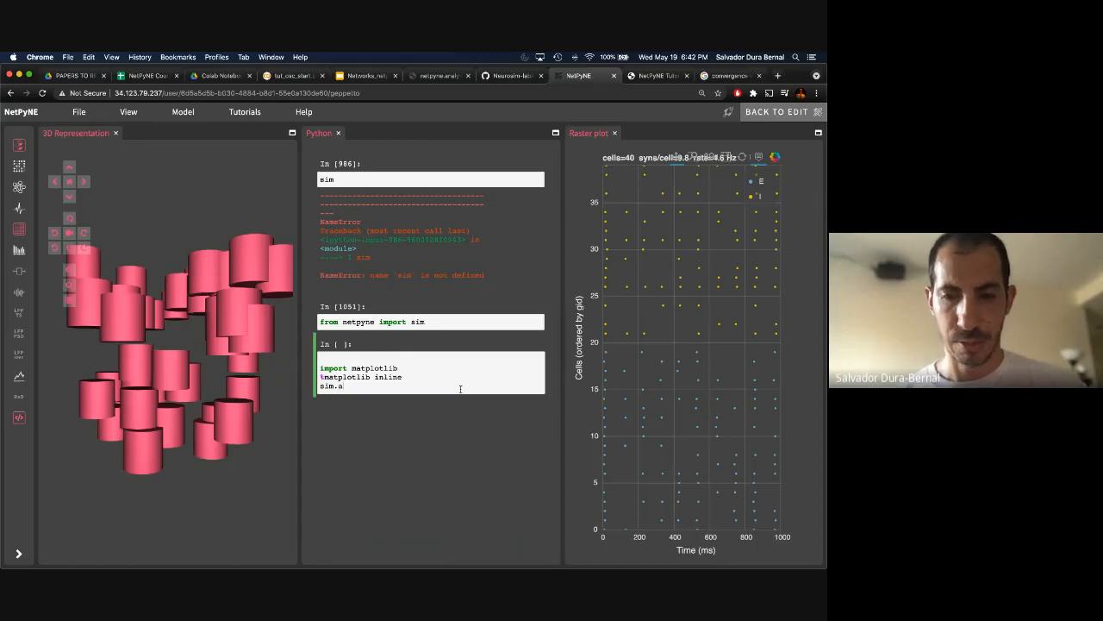
pyautogui.press('BackSpace')
pyautogui.press('BackSpace')
pyautogui.press('BackSpace')
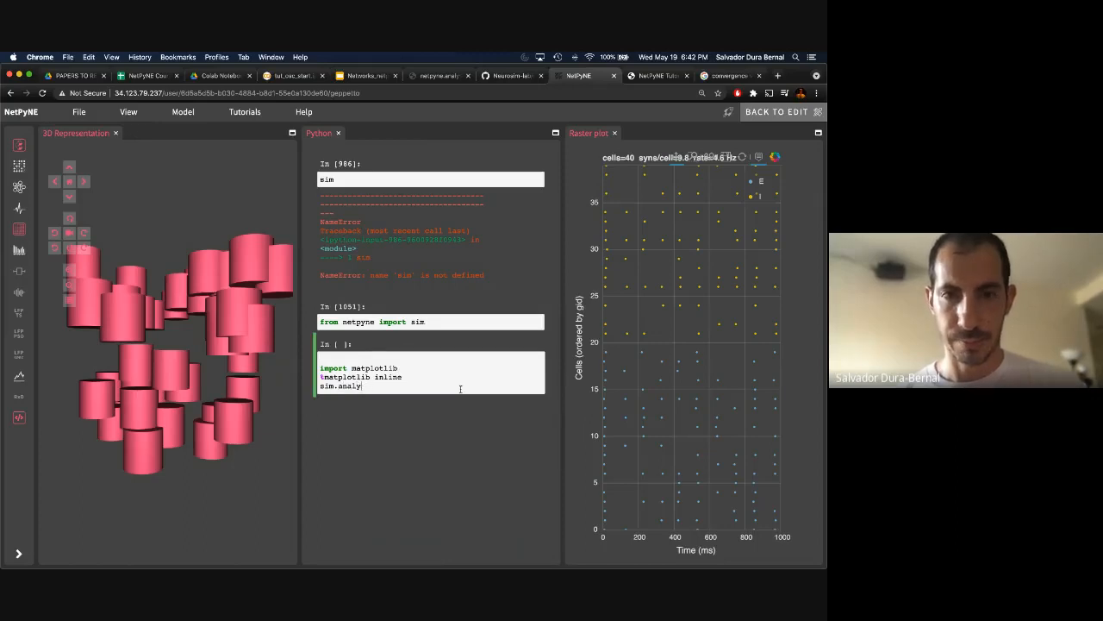
pyautogui.write('sis.plotR')
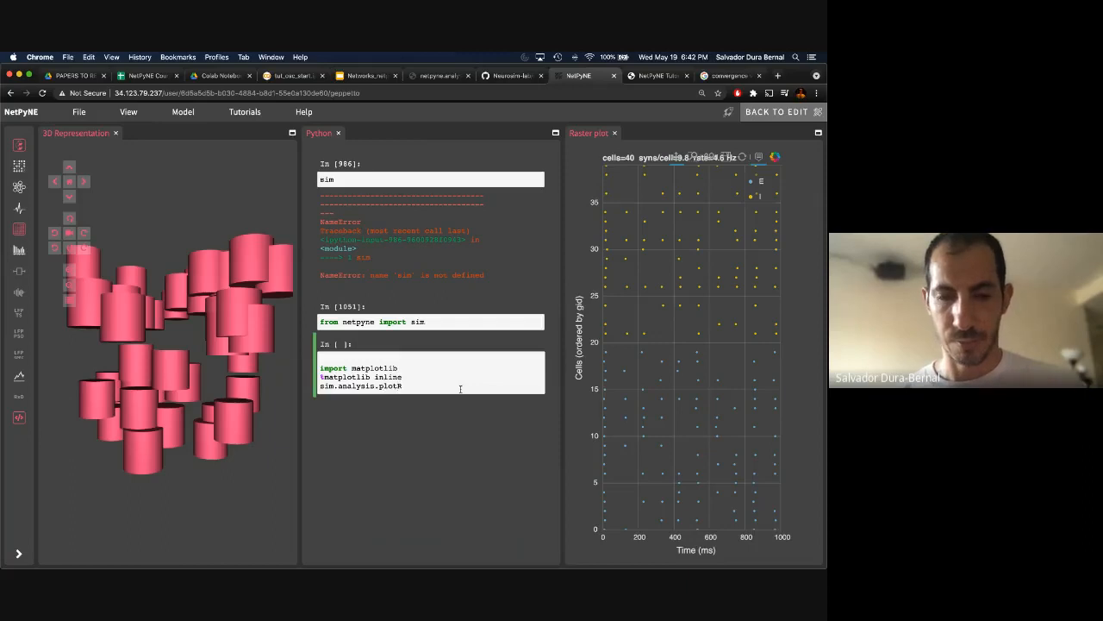
pyautogui.write('ateSpectro')
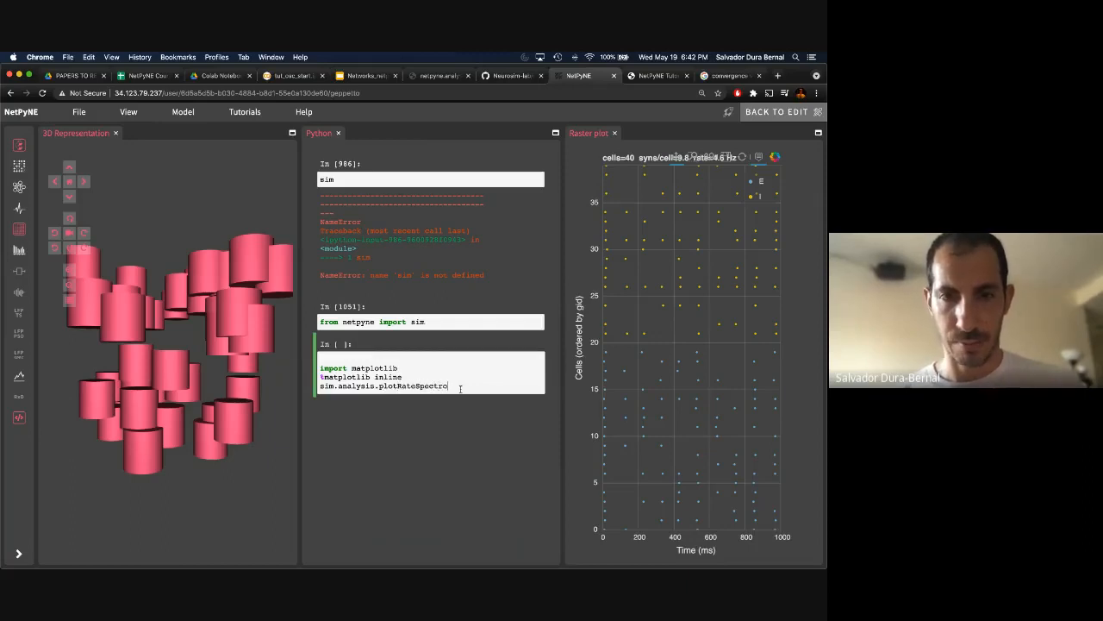
pyautogui.write('gram')
pyautogui.write('(sho')
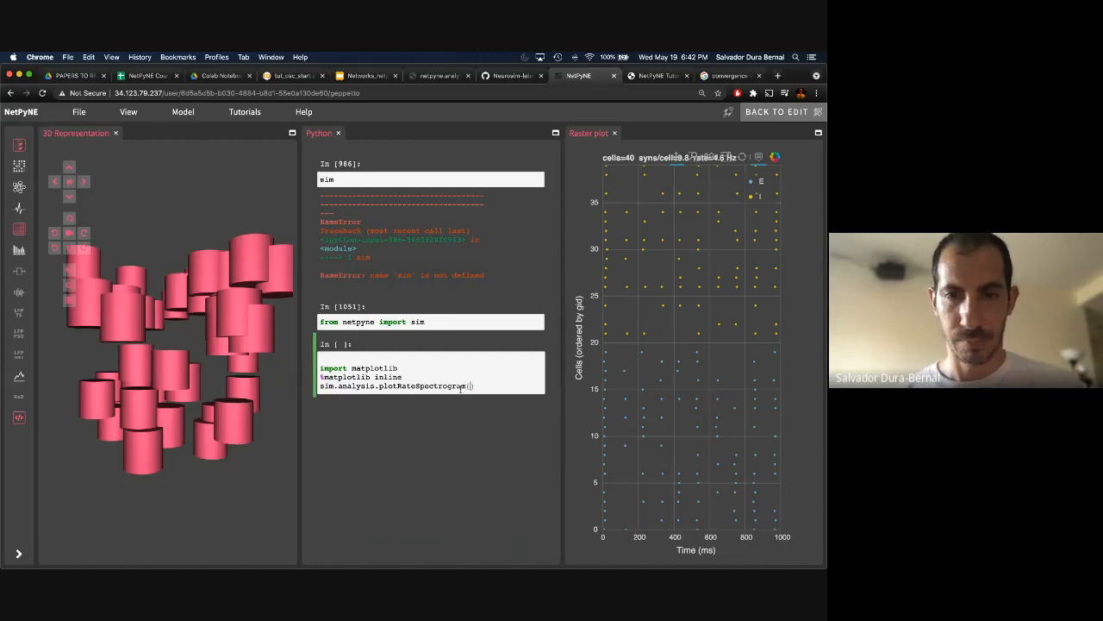
pyautogui.write('w')
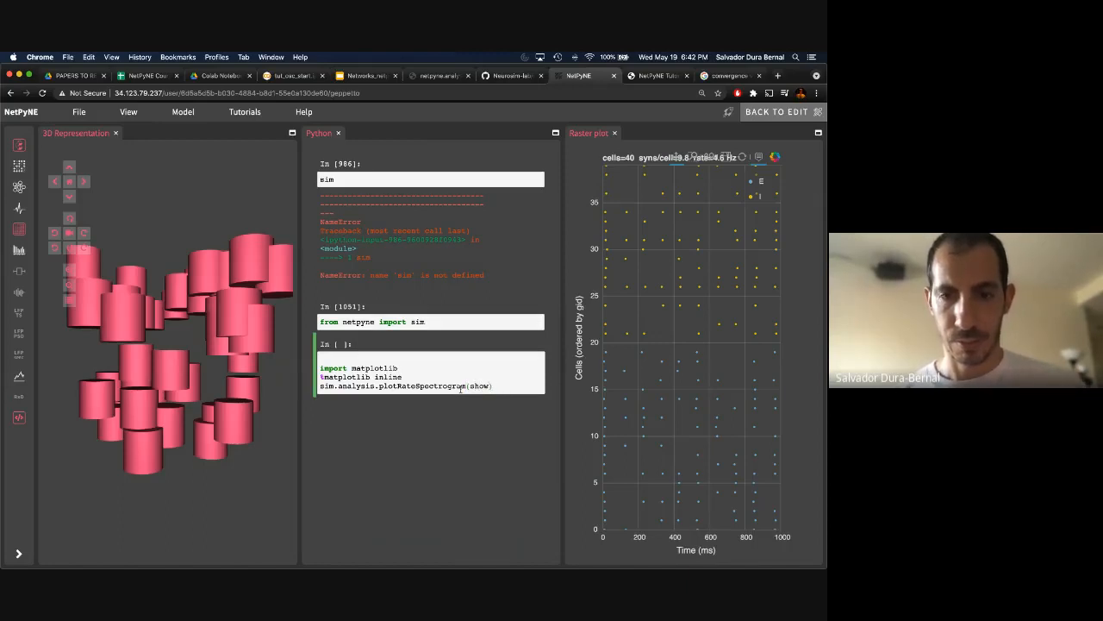
pyautogui.write('Fig=1')
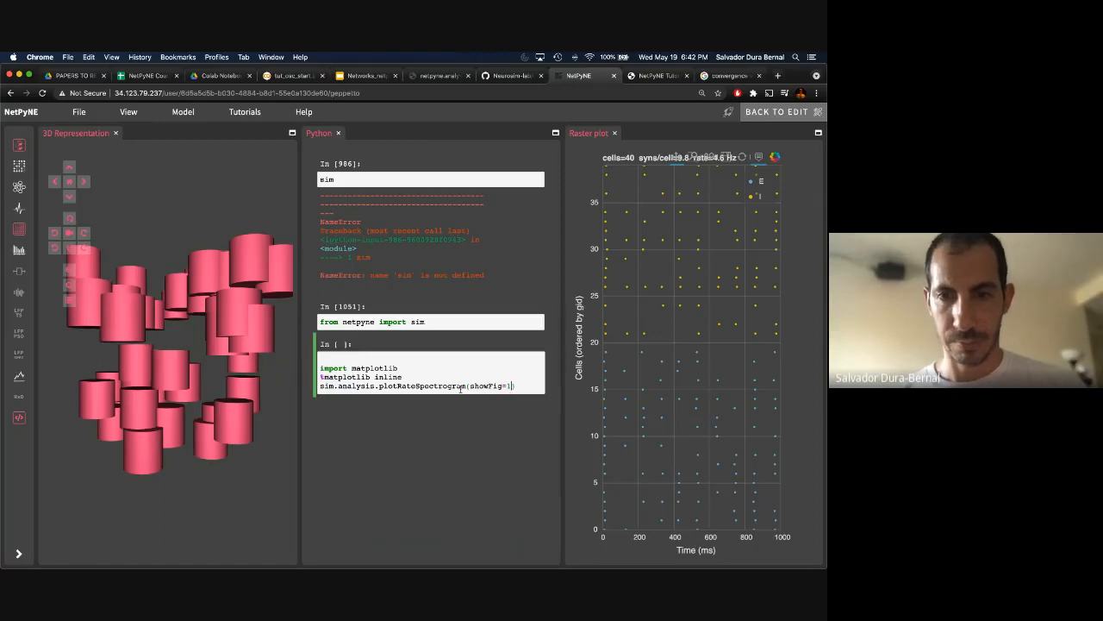
# Step: Add include=['all'] as the second argument of the plotRateSpectrogram call
pyautogui.write(', ')
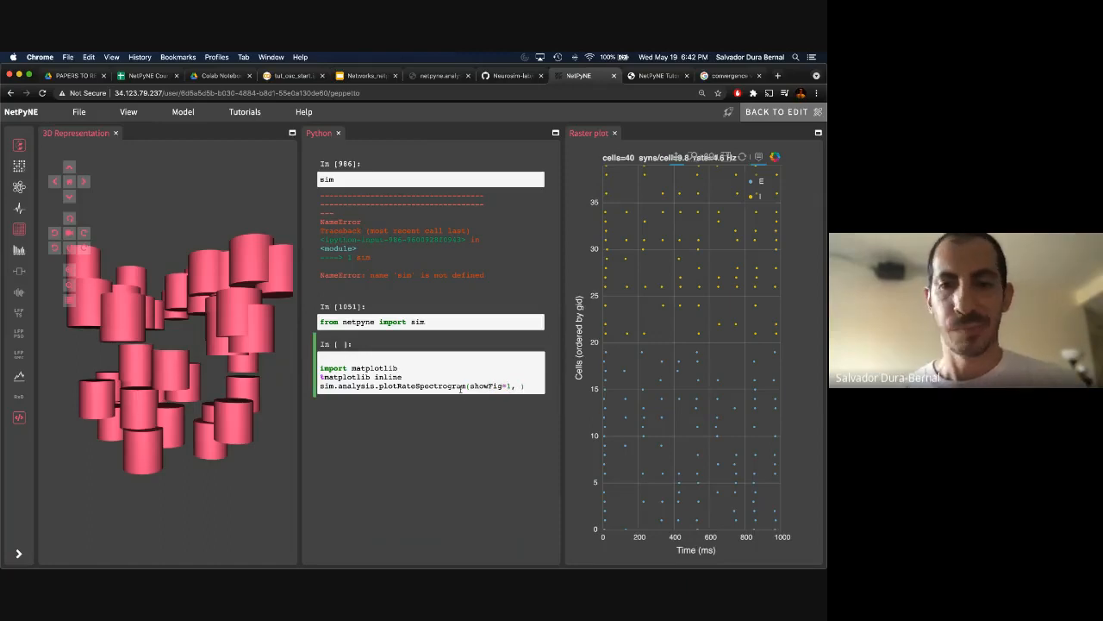
pyautogui.write('include=')
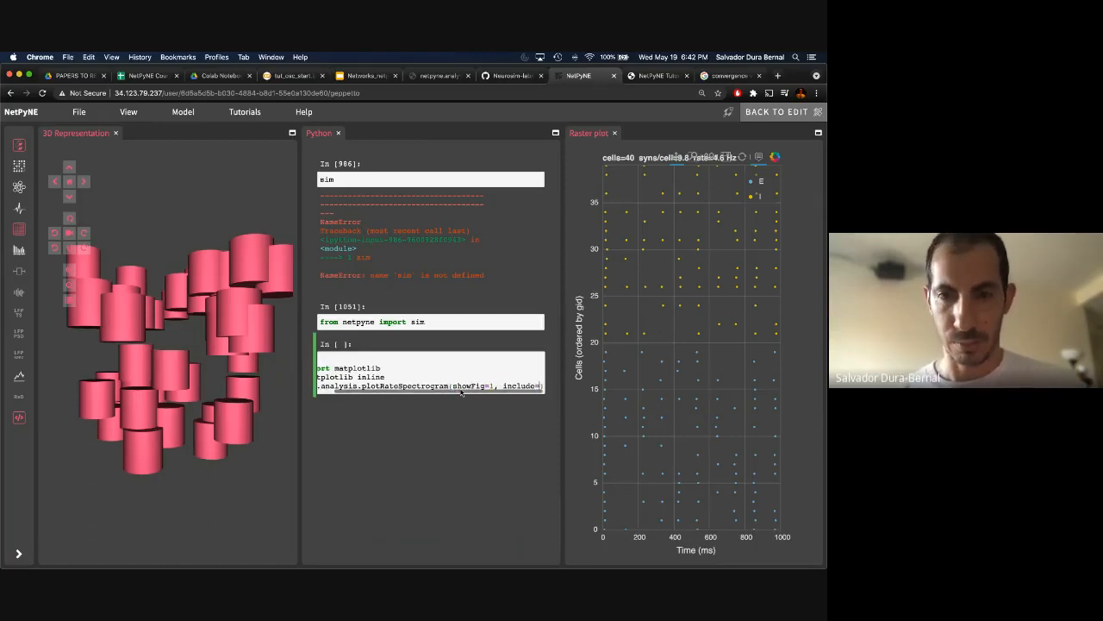
pyautogui.write("['")
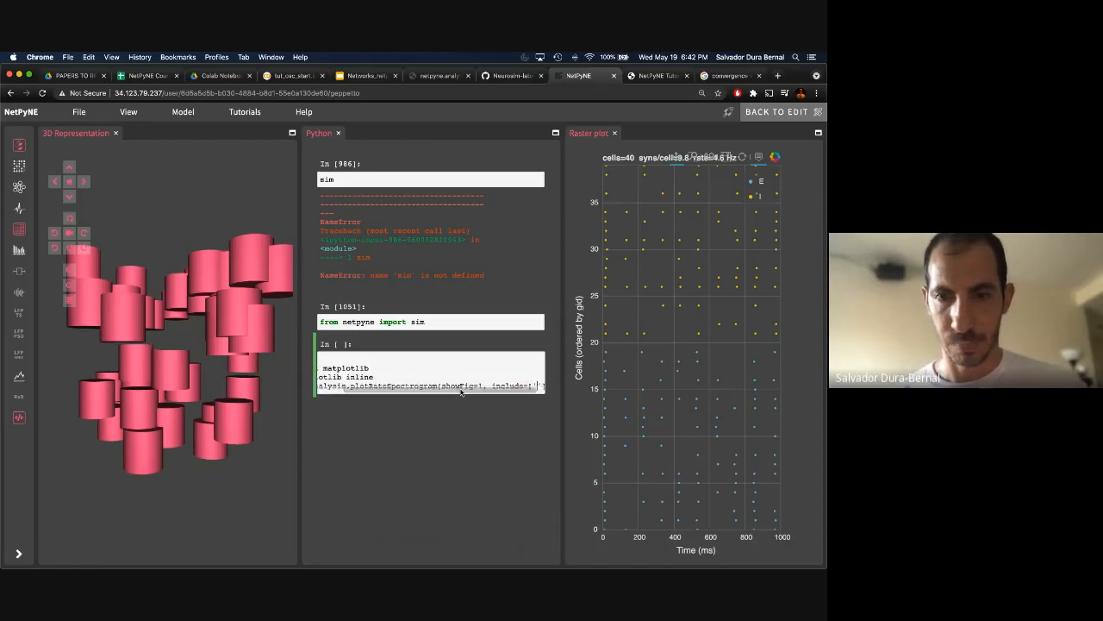
pyautogui.write('all')
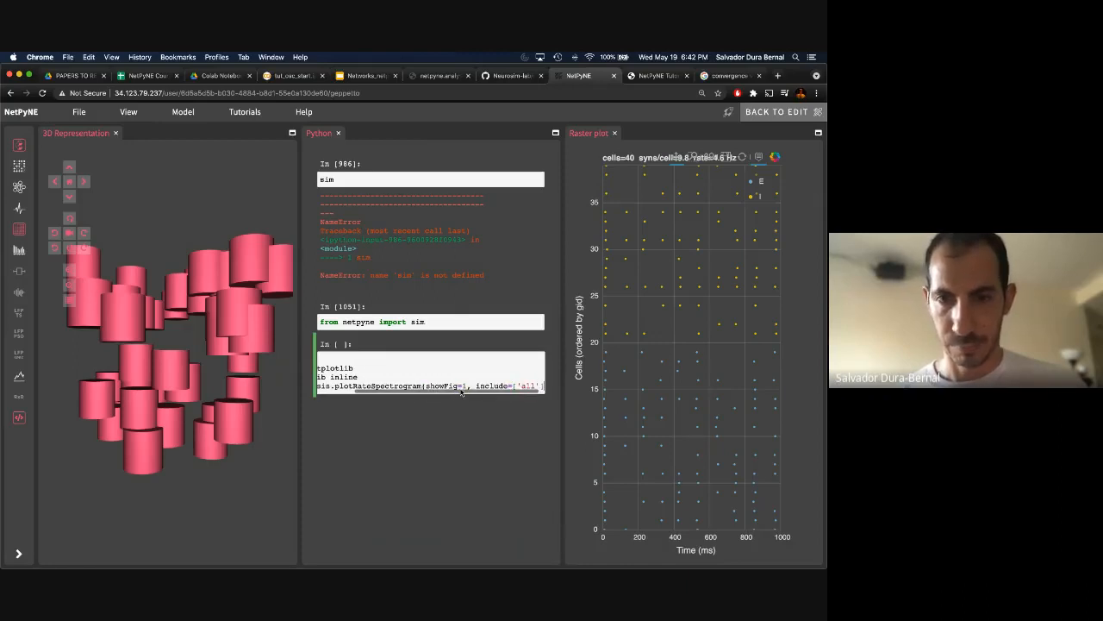
pyautogui.press('Right')
pyautogui.press('Right')
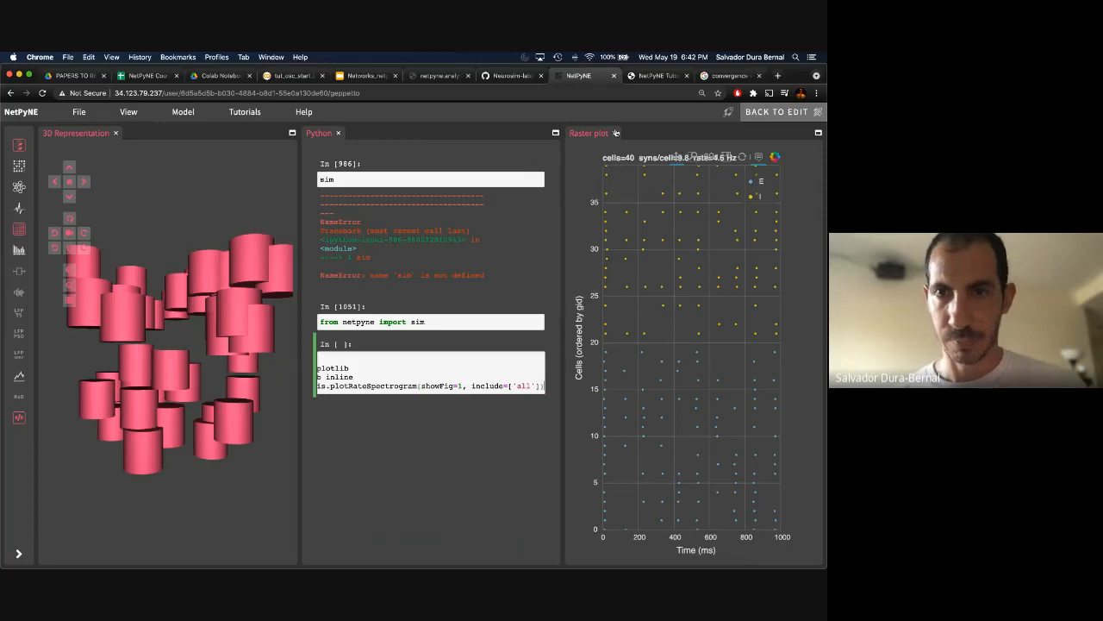
# Step: Close the raster plot and run the console cell to plot the firing rate spectrogram
pyautogui.click(616, 133)
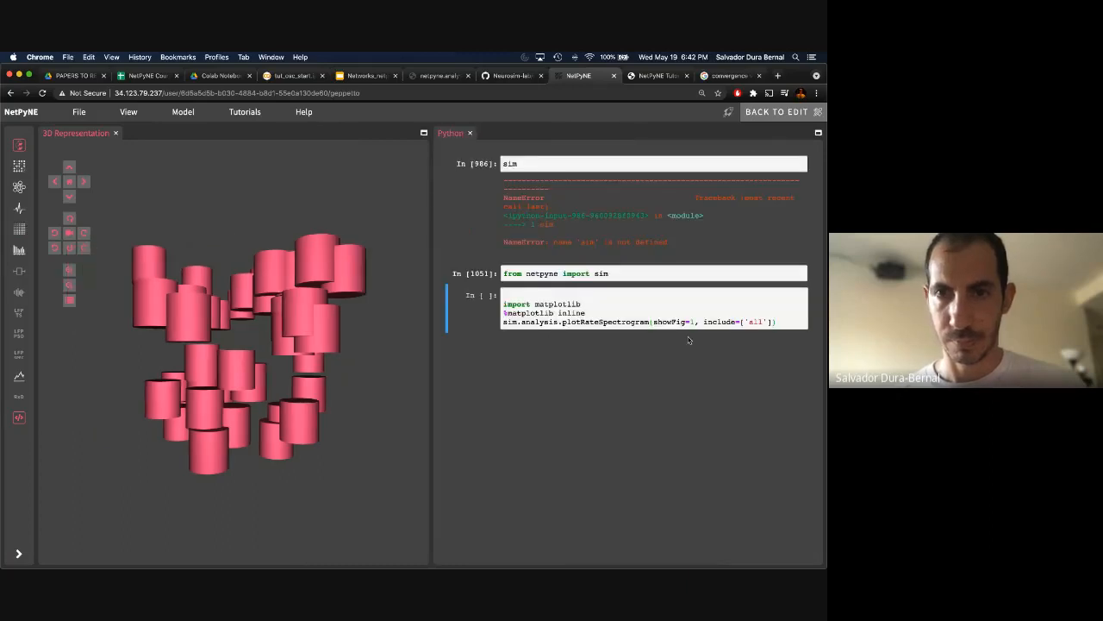
pyautogui.hotkey('shift', 'Return')
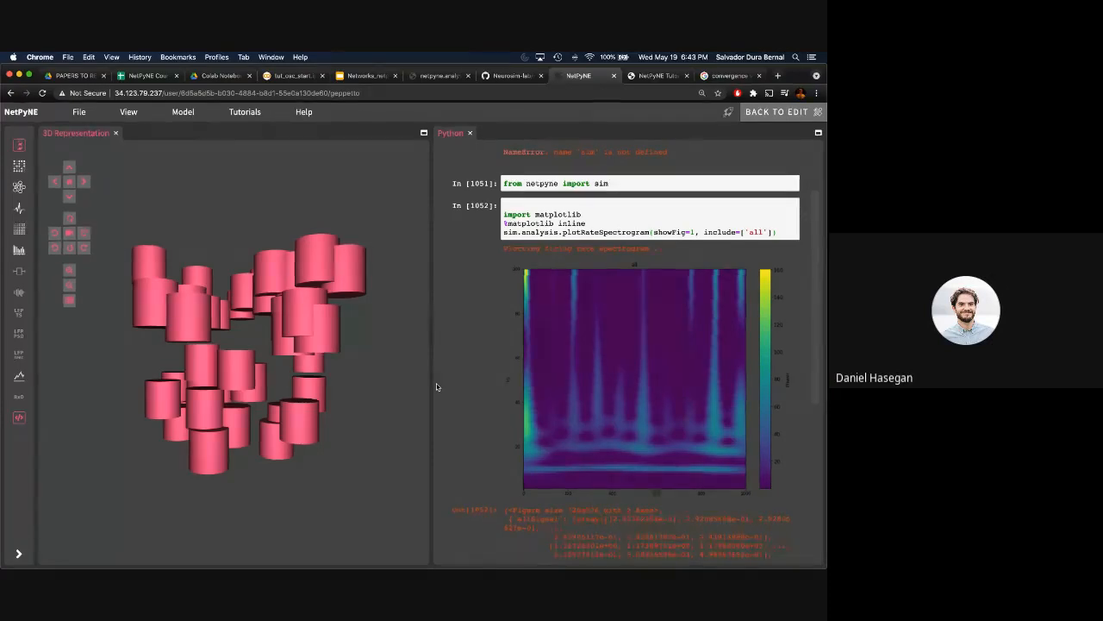
pyautogui.press('XF86AudioRaiseVolume')
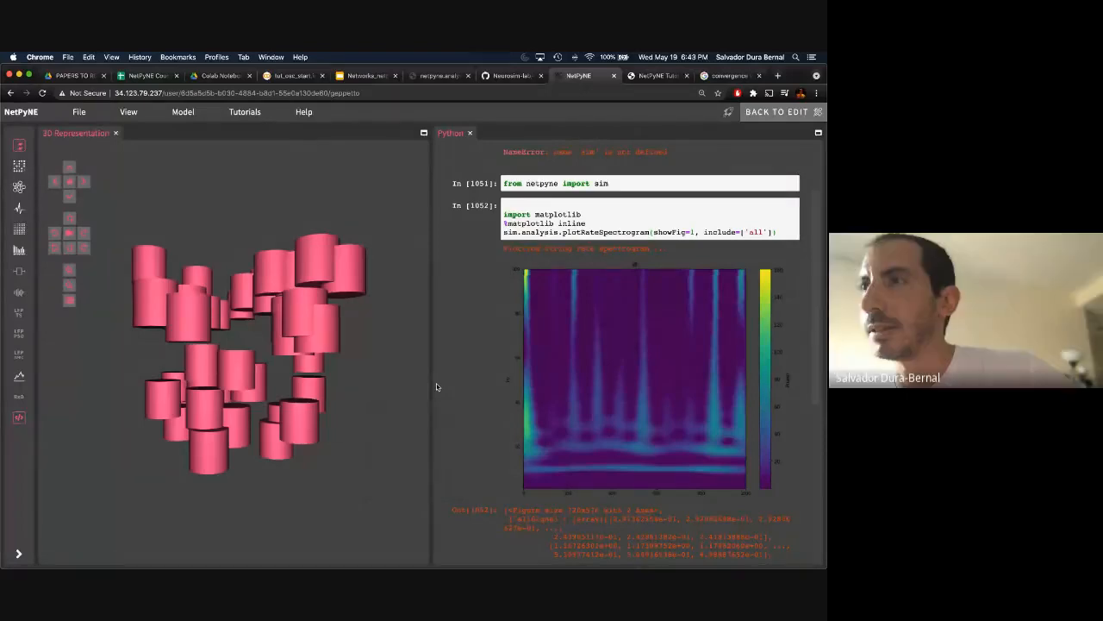
pyautogui.click(575, 57)
pyautogui.click(589, 77)
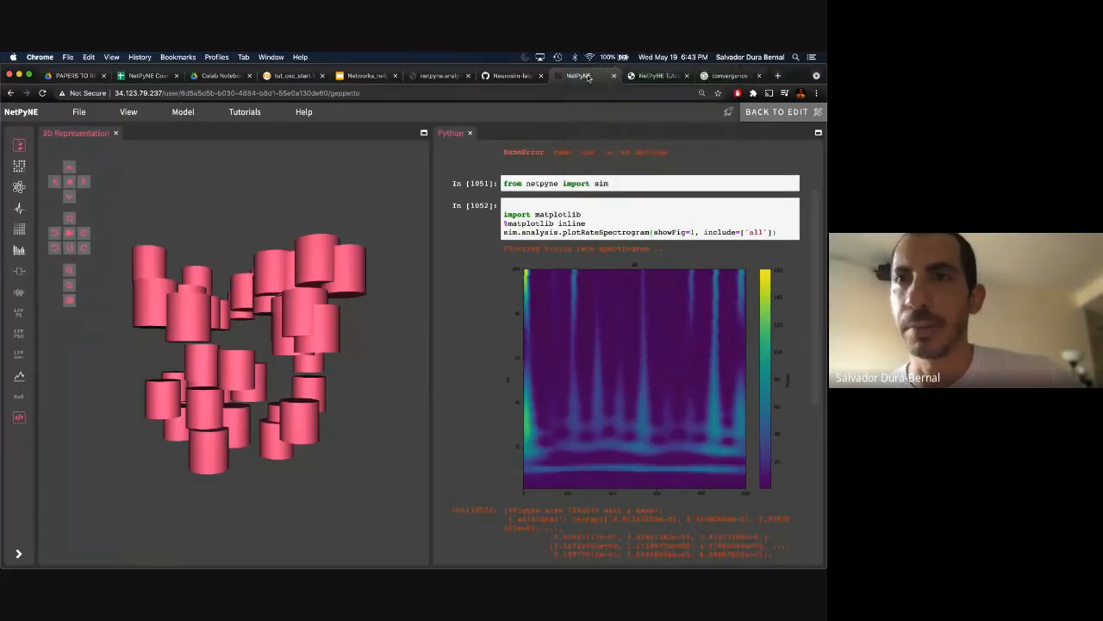